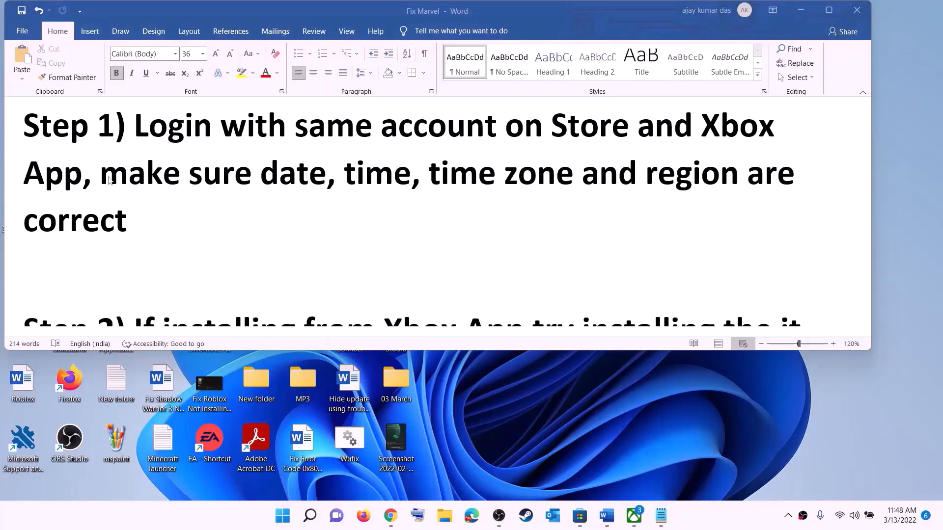
# Switch to the Microsoft Store and sign out of the current account.
pyautogui.click(580, 517)
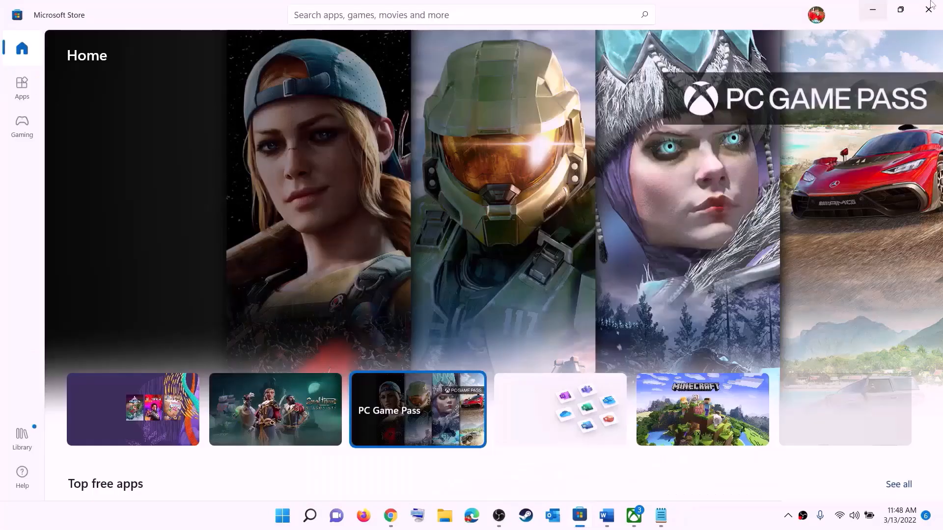
pyautogui.click(815, 18)
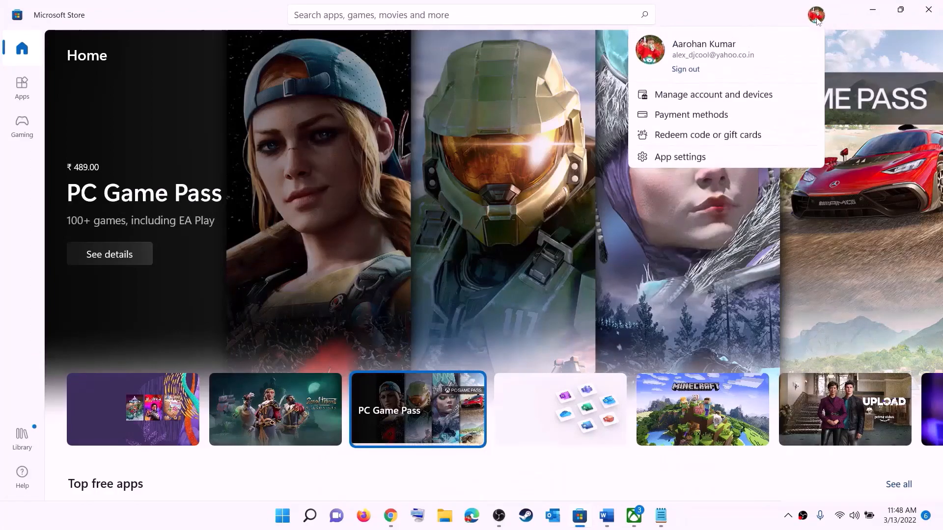
pyautogui.click(655, 69)
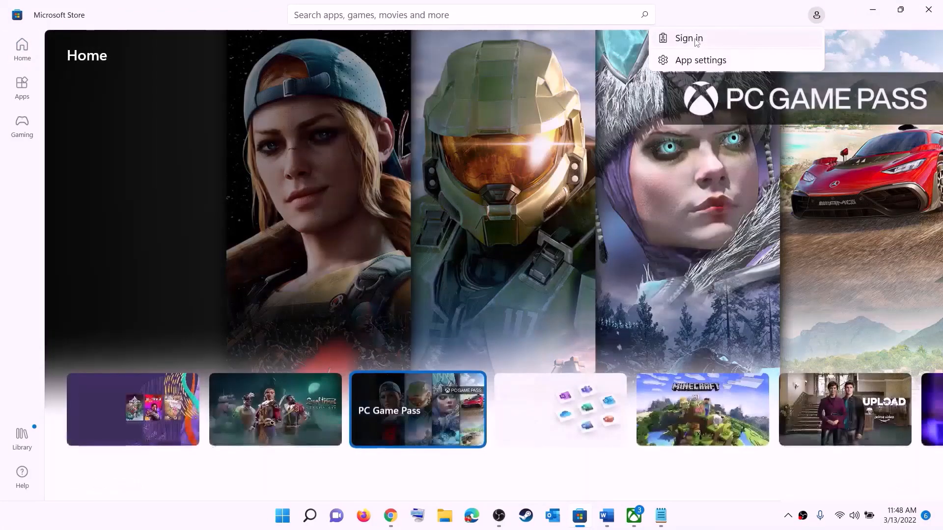
# Sign back in to the store with the first listed Microsoft account and enter the account PIN.
pyautogui.click(318, 111)
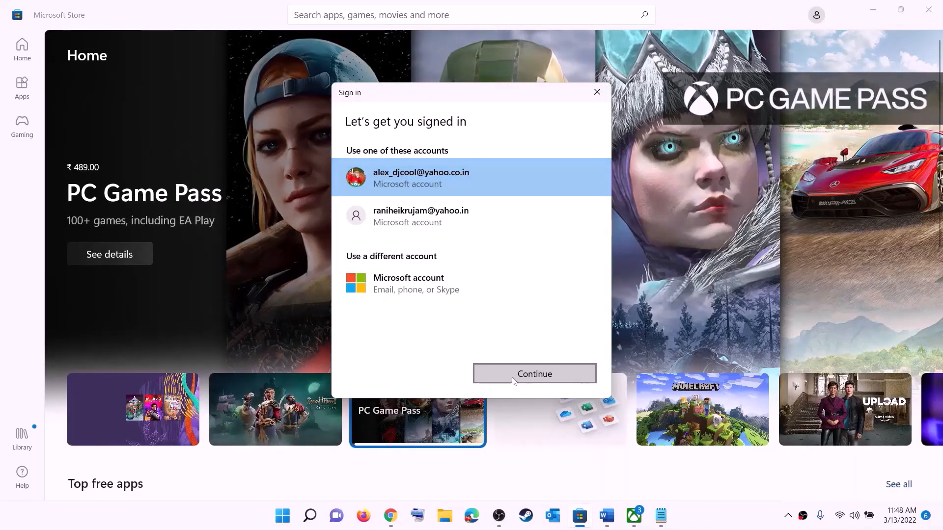
pyautogui.click(535, 374)
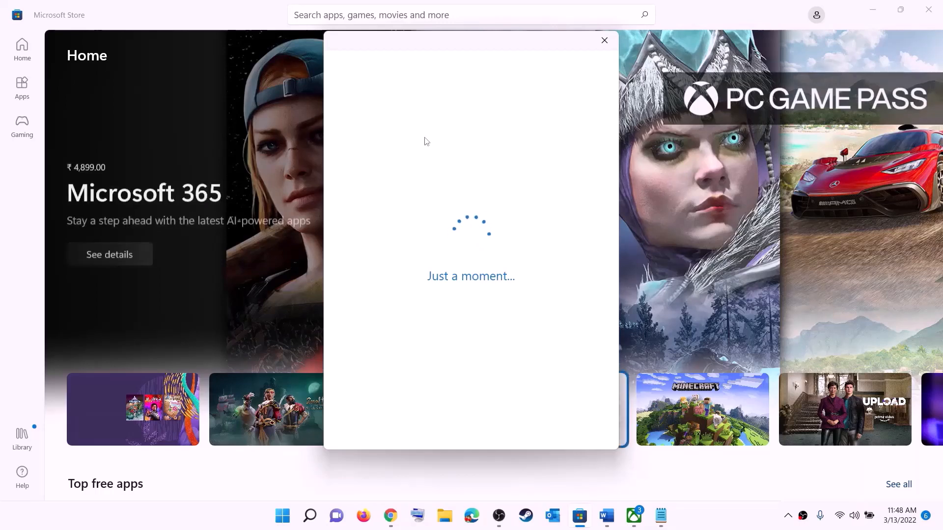
pyautogui.write('**')
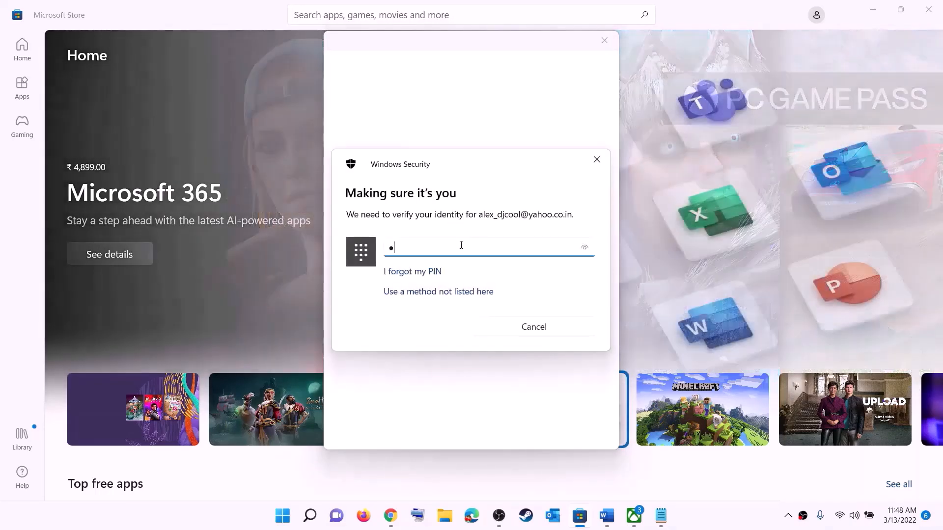
pyautogui.write('**')
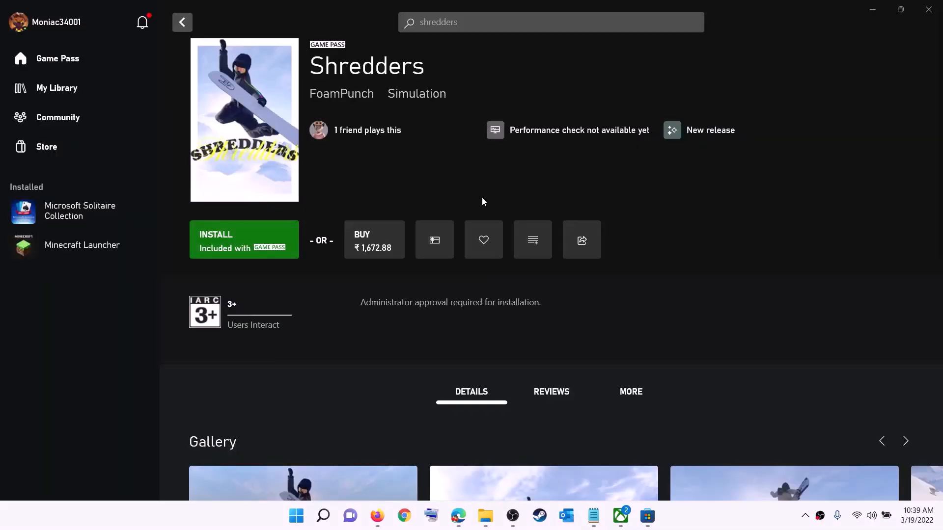
# In the Xbox app, sign out of the current profile and start signing in again.
pyautogui.click(57, 25)
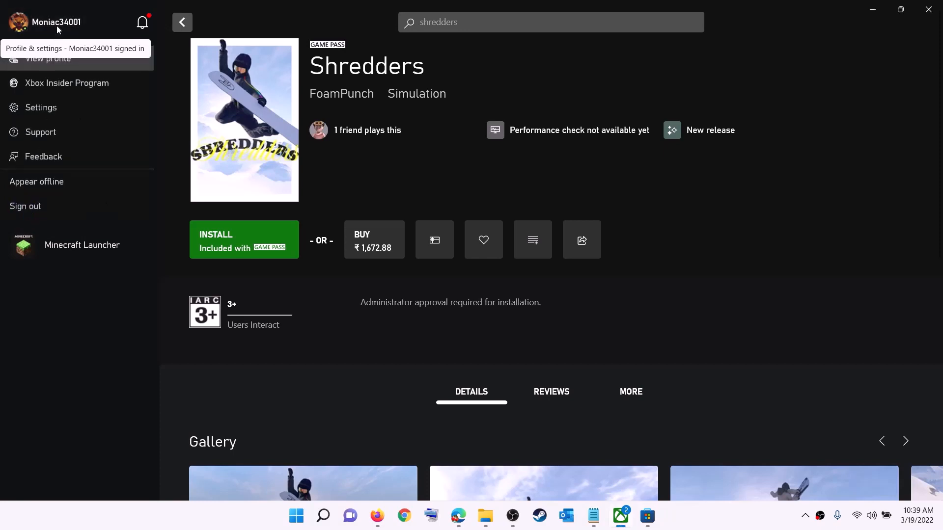
pyautogui.click(52, 208)
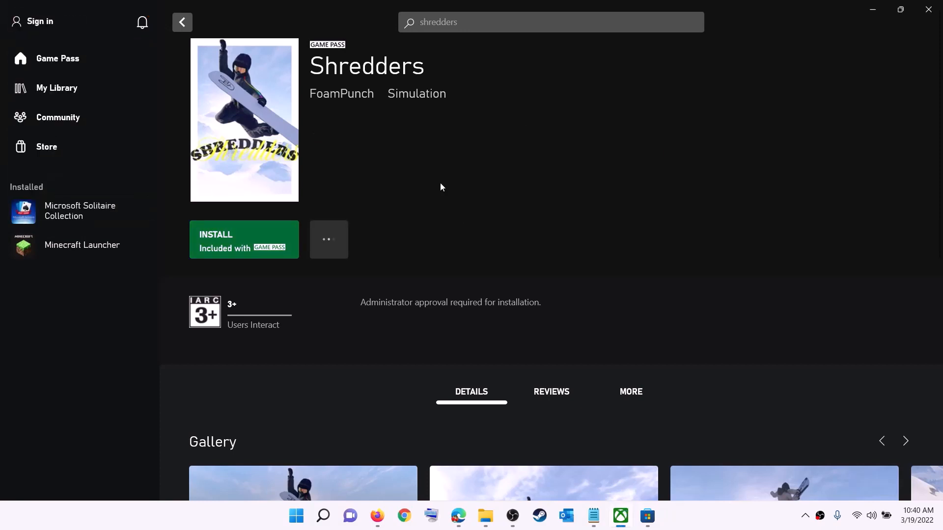
pyautogui.click(43, 22)
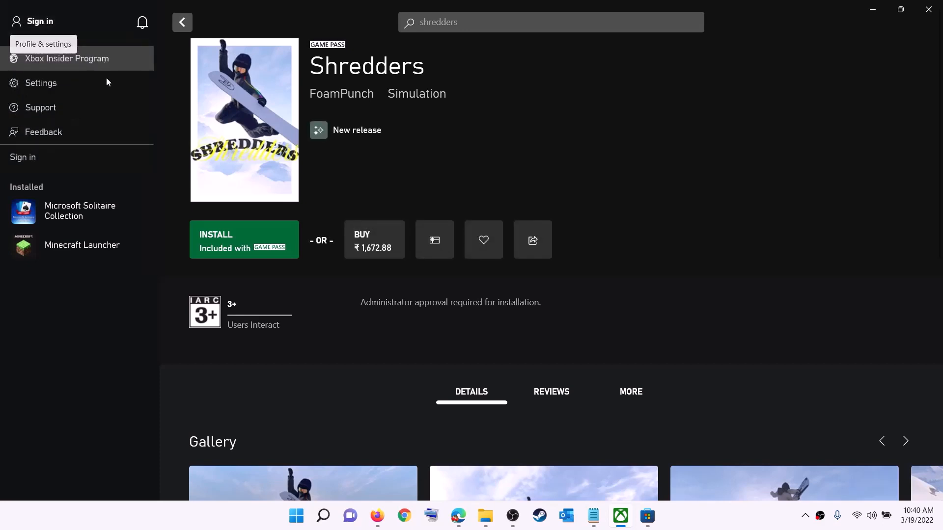
pyautogui.click(32, 158)
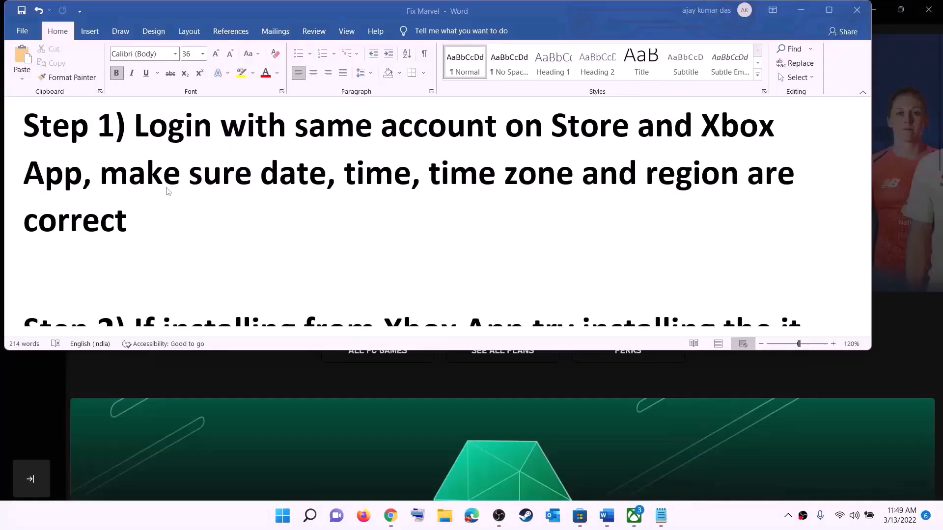
# Highlight the note about date, time, time zone and region in the Word document, and open the Windows date and time settings.
pyautogui.moveTo(101, 172); pyautogui.dragTo(715, 207)
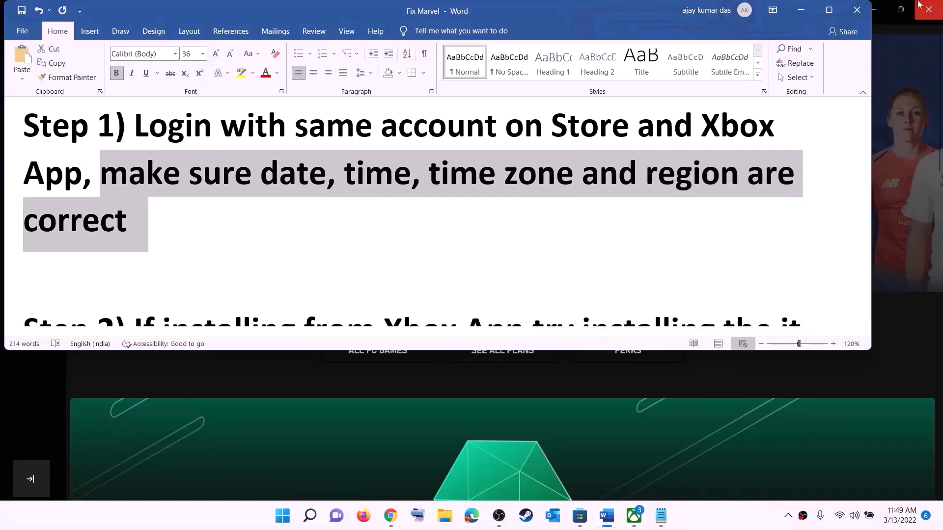
pyautogui.click(801, 10)
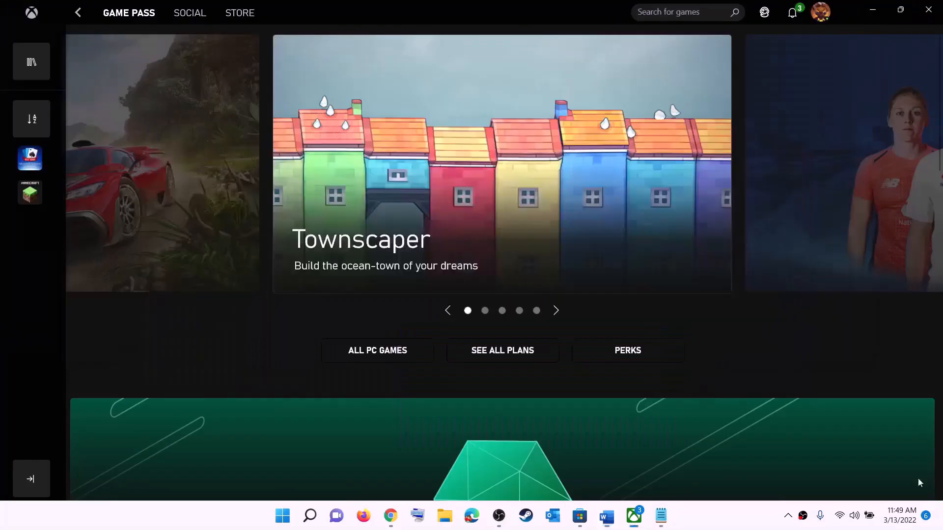
pyautogui.rightClick(896, 524)
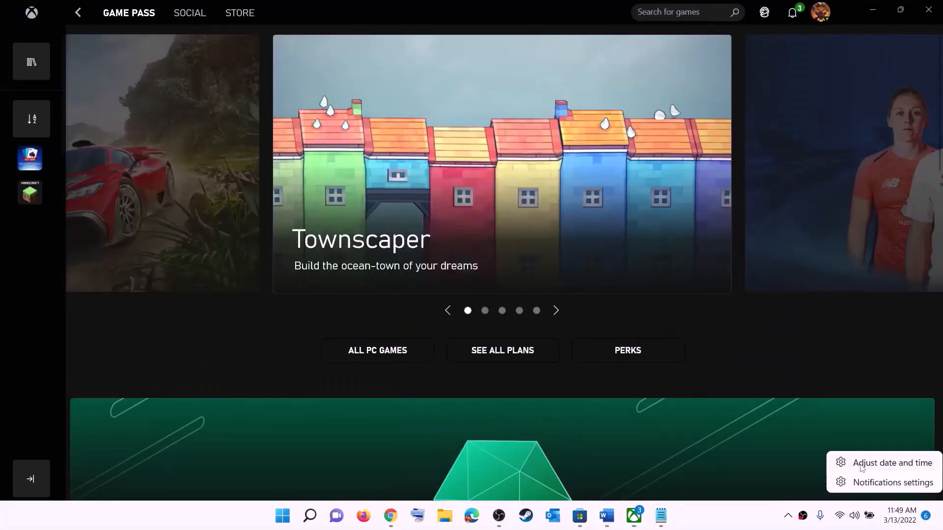
pyautogui.click(897, 467)
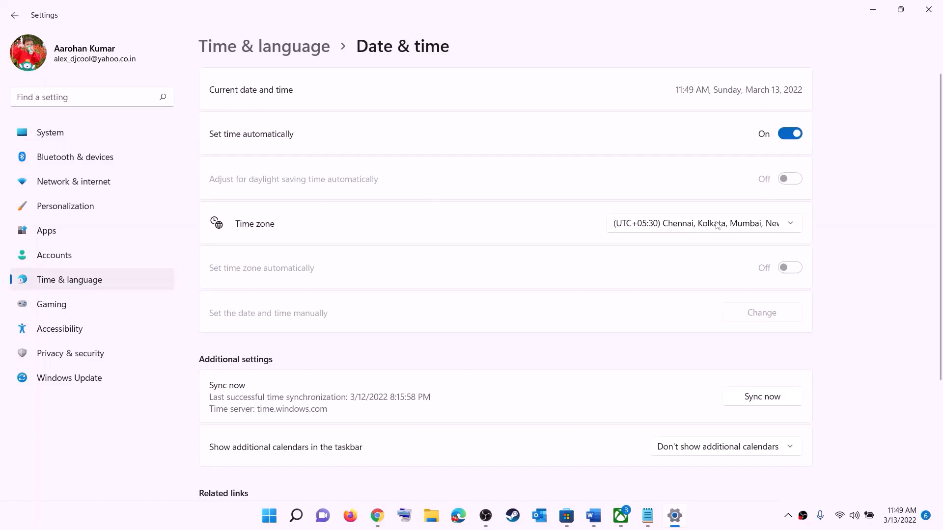
# Check the time zone choice and synchronize the system clock with the time server.
pyautogui.click(690, 227)
pyautogui.click(720, 229)
pyautogui.click(770, 400)
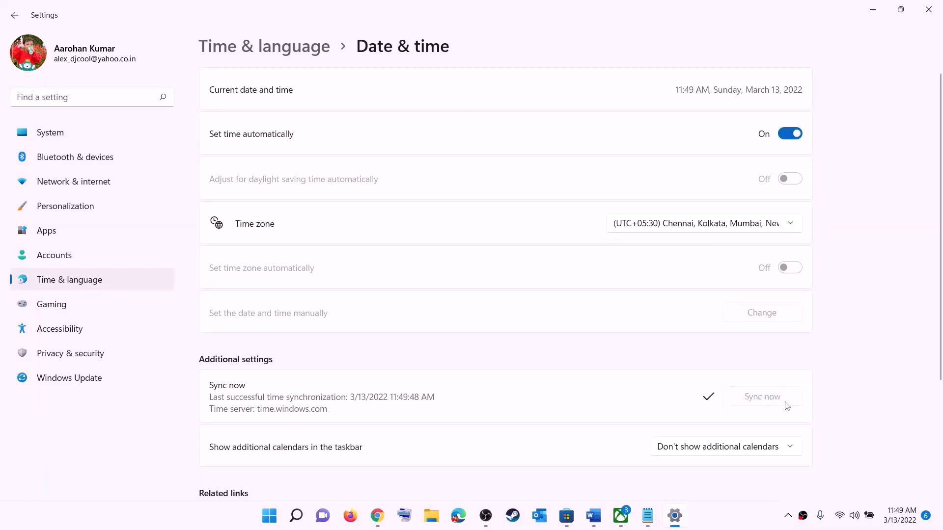
# Check the country or region choice in the language and region settings, and close Settings.
pyautogui.click(73, 280)
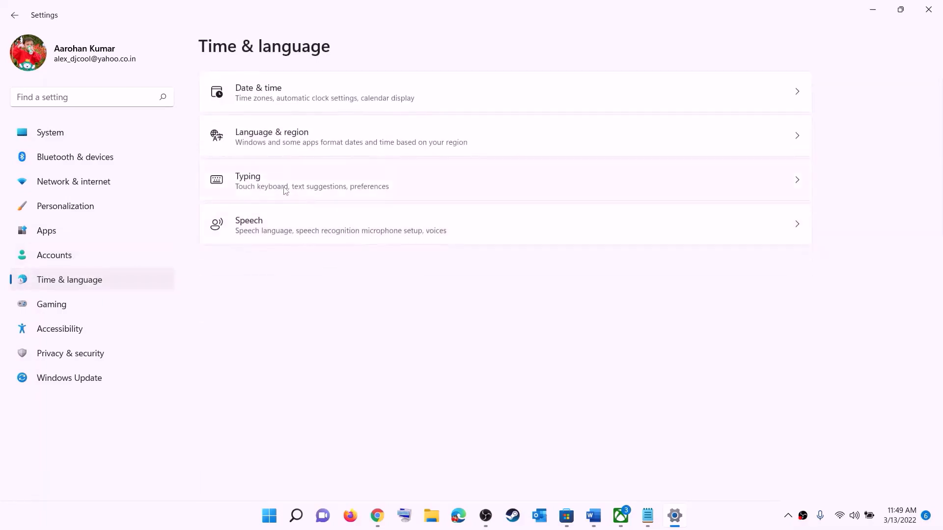
pyautogui.click(267, 149)
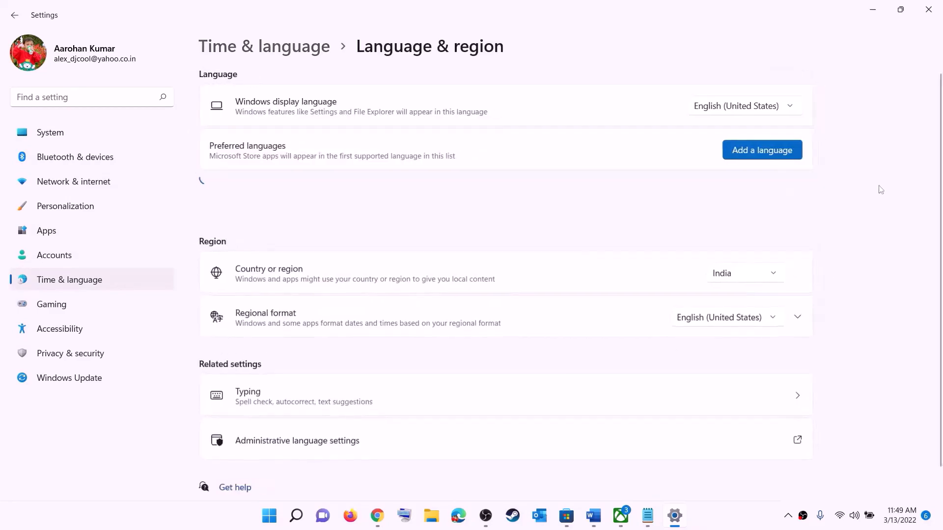
pyautogui.click(765, 279)
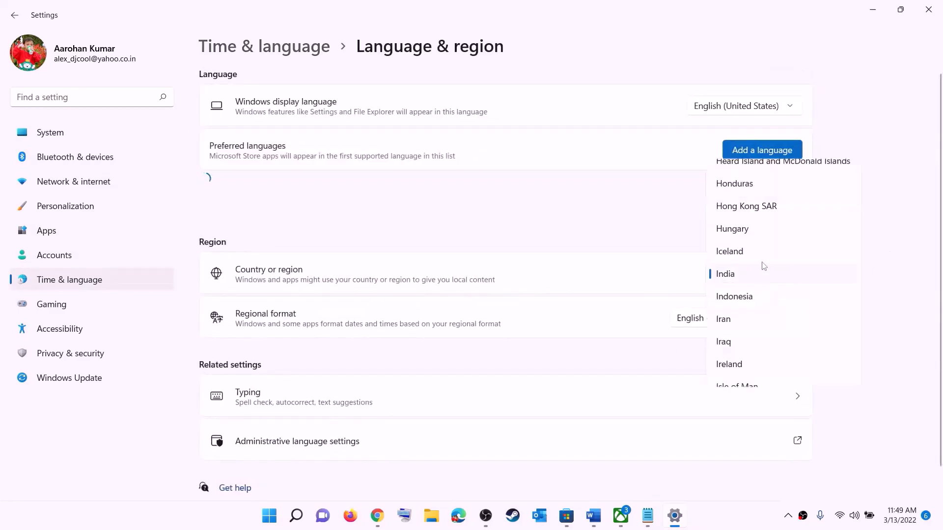
pyautogui.click(911, 184)
pyautogui.click(928, 10)
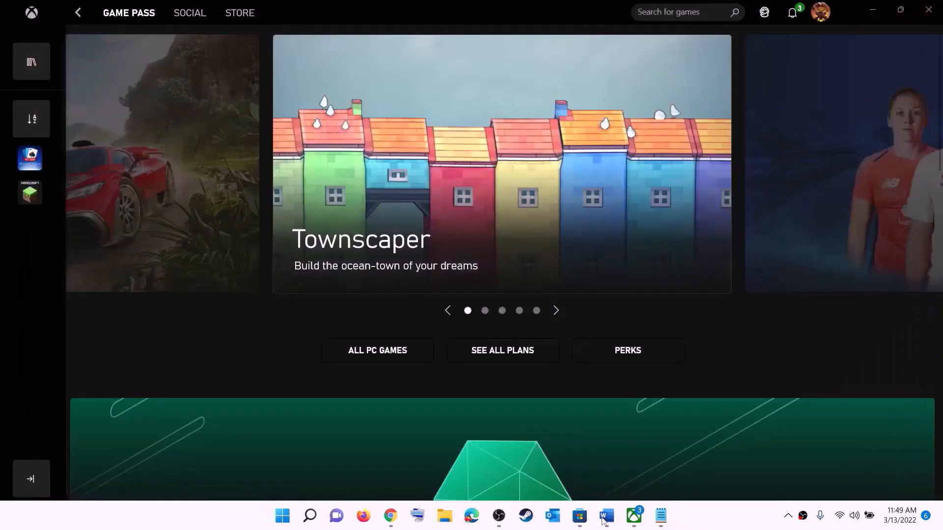
# In the Word document, highlight the Step 2 advice "try installing the it from Microsoft Store library".
pyautogui.click(606, 516)
pyautogui.scroll(-3, 196, 219)
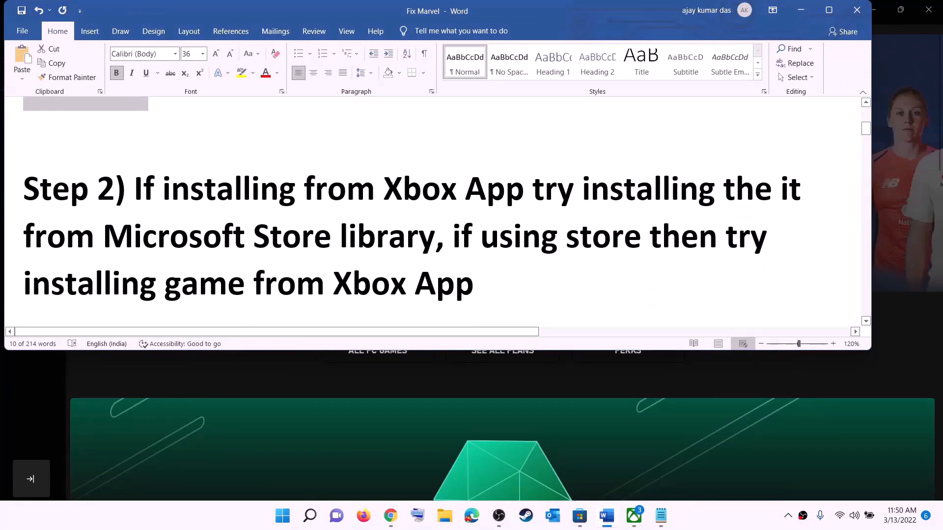
pyautogui.moveTo(386, 192); pyautogui.dragTo(435, 236)
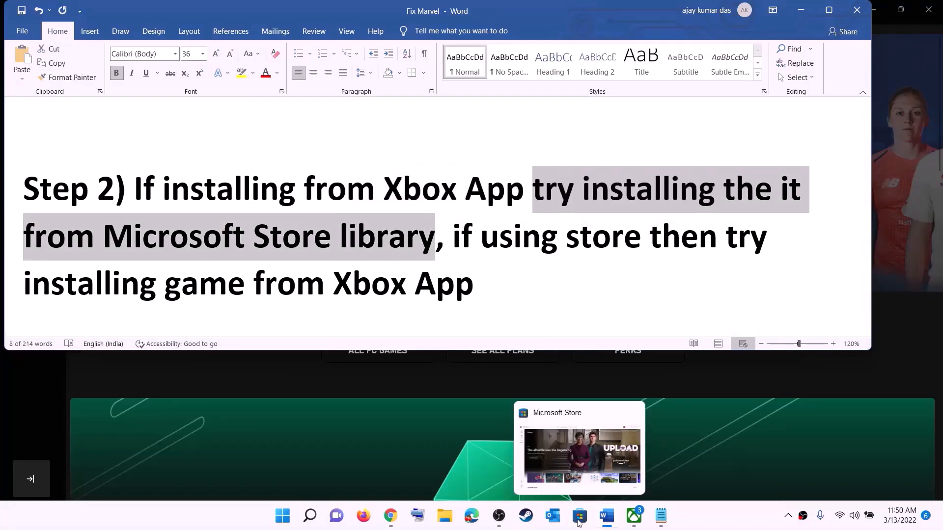
# Switch to the Microsoft Store and look through the library's list of updates and downloads.
pyautogui.click(580, 521)
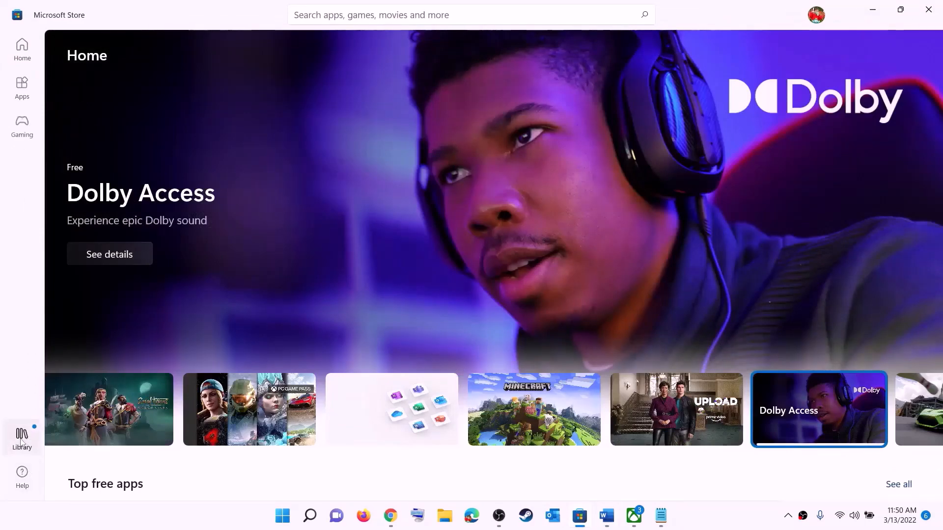
pyautogui.click(21, 442)
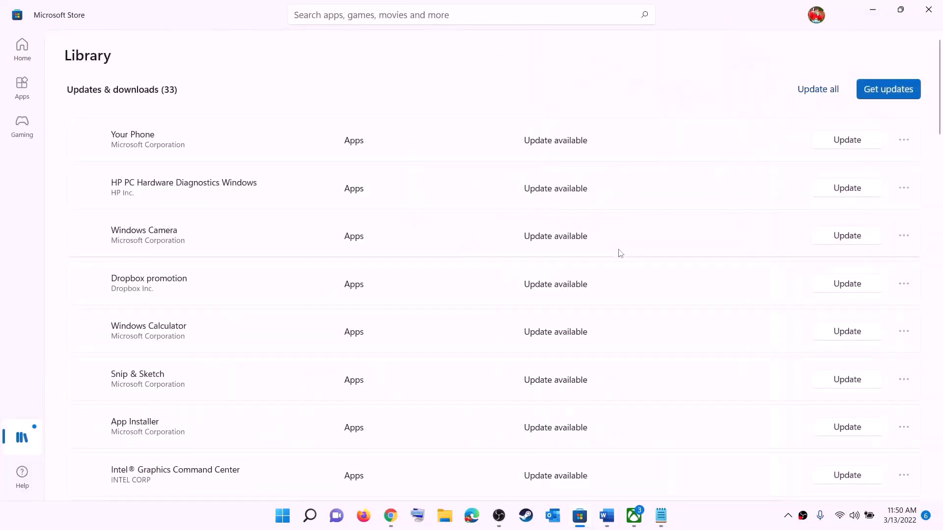
pyautogui.scroll(-5, 639, 317)
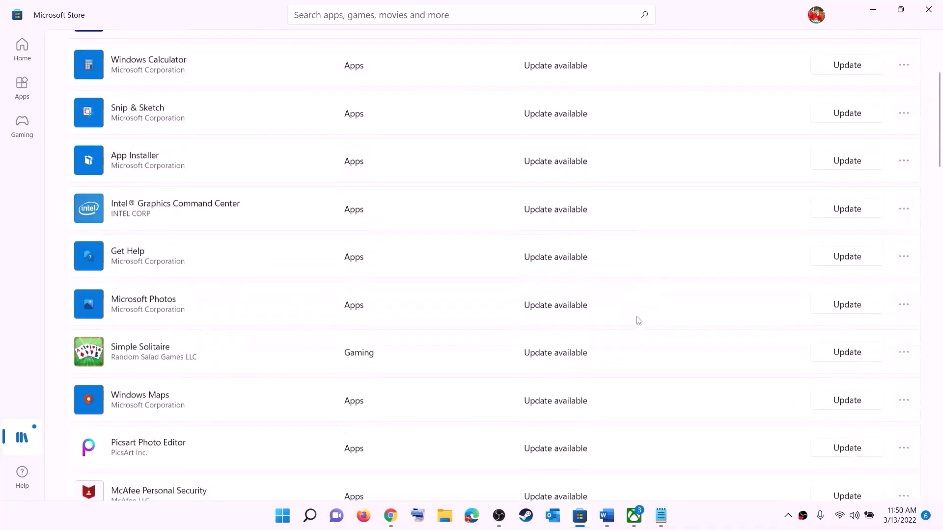
pyautogui.scroll(-3, 564, 352)
pyautogui.scroll(8, 563, 398)
pyautogui.scroll(-2, 574, 330)
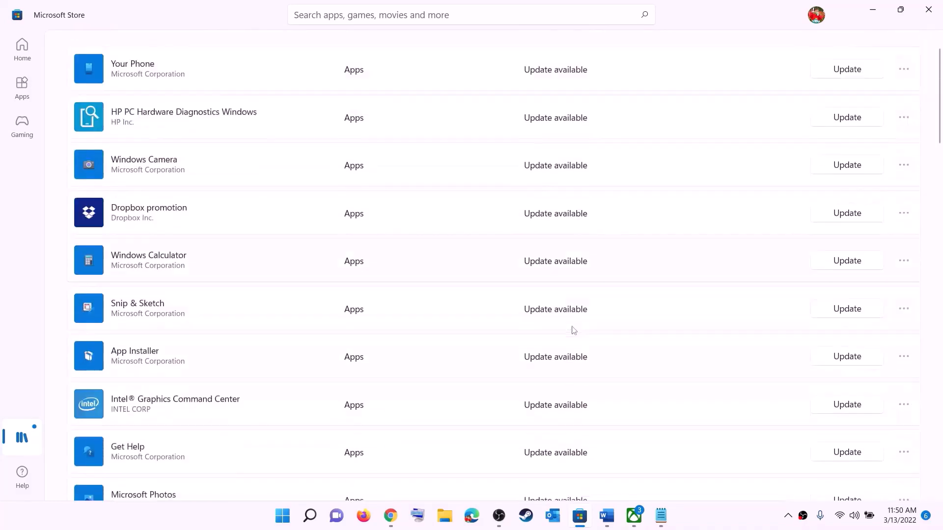
pyautogui.scroll(-20, 574, 330)
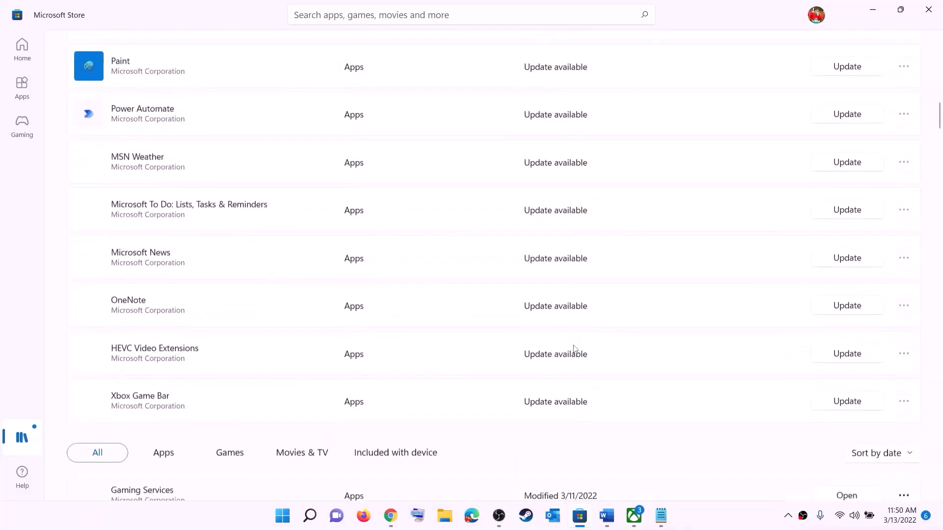
pyautogui.scroll(20, 632, 286)
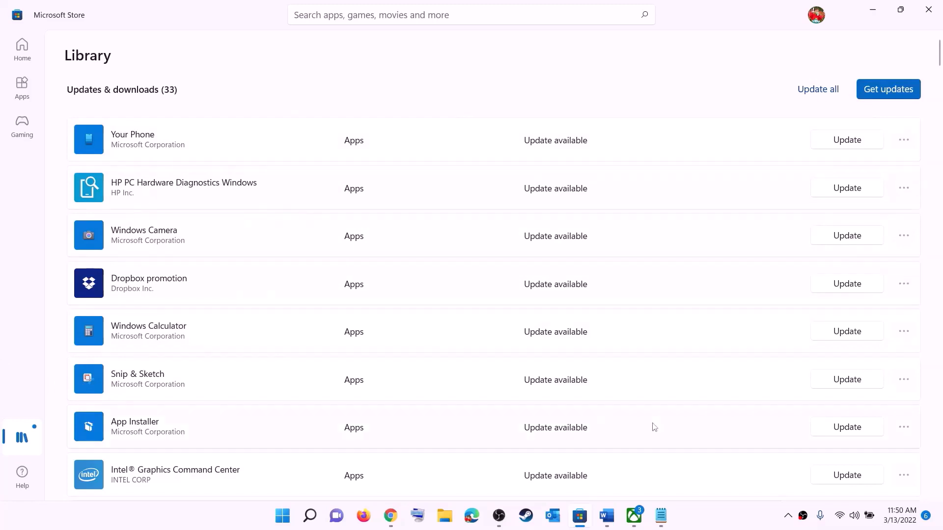
# Return to the Word document and highlight "using store" and the line "installing game from Xbox App".
pyautogui.click(605, 519)
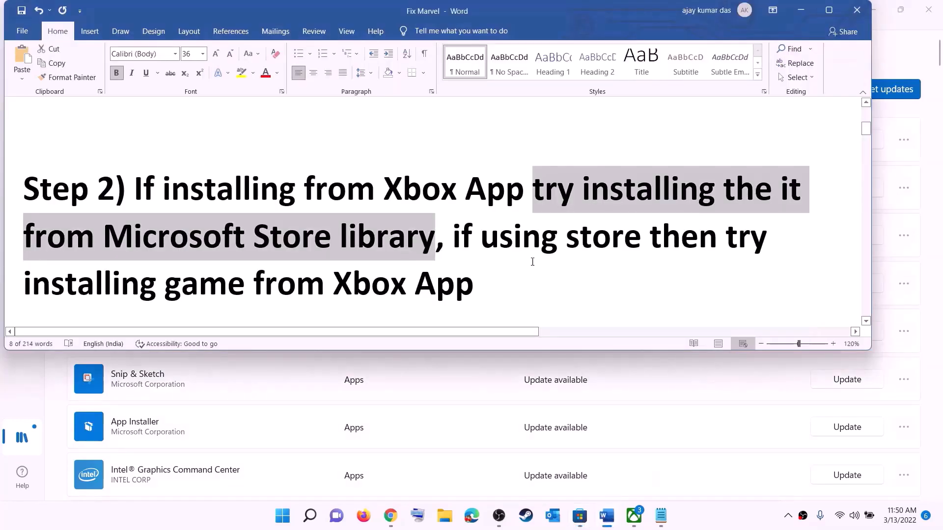
pyautogui.click(480, 238)
pyautogui.moveTo(480, 239); pyautogui.dragTo(650, 238)
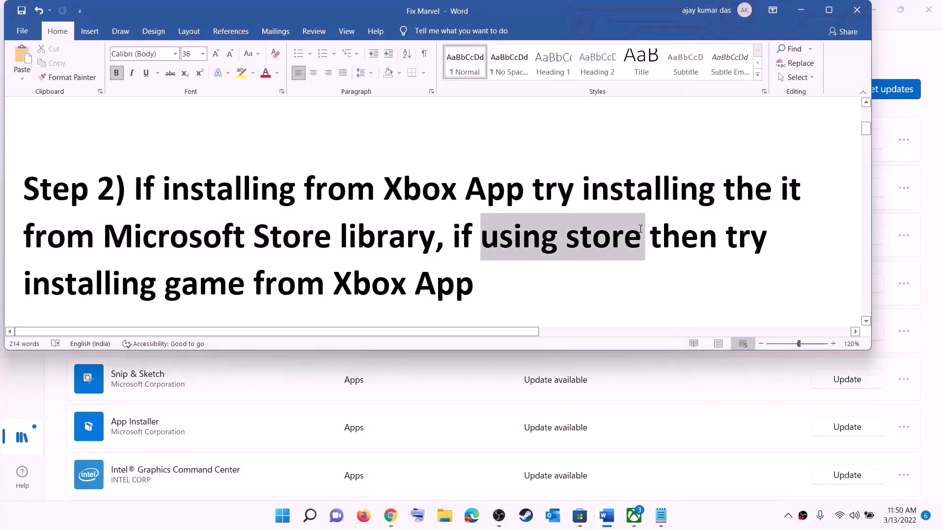
pyautogui.click(14, 284)
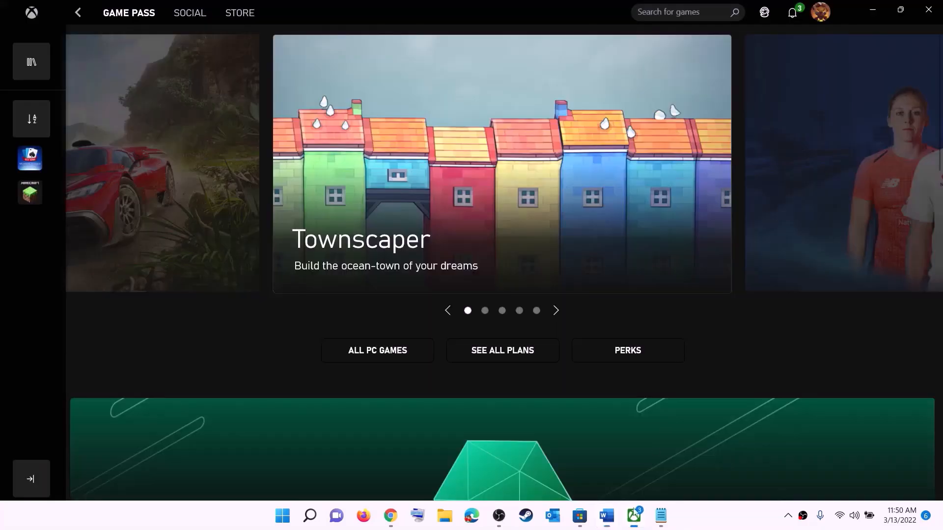
# Switch to the Xbox app, bring up its game search, and minimize the app.
pyautogui.click(634, 515)
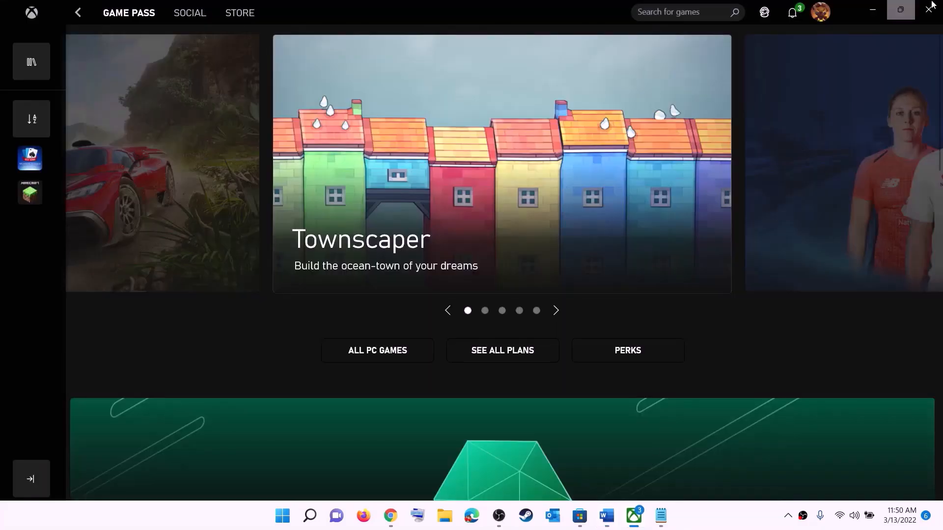
pyautogui.click(690, 7)
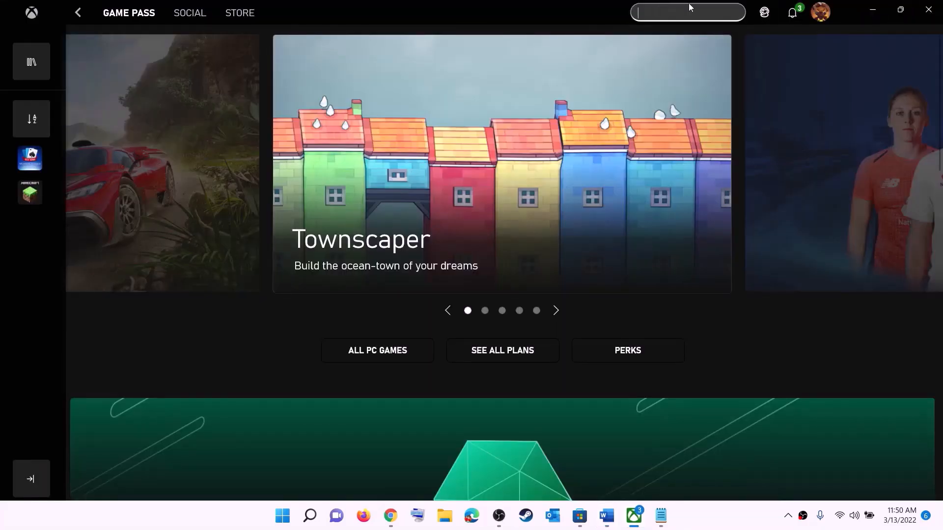
pyautogui.click(873, 9)
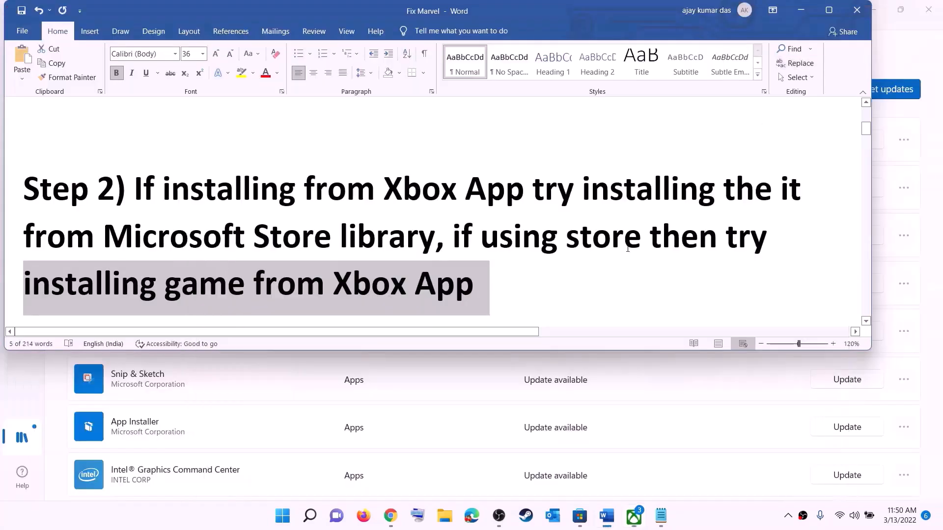
# Copy the full Get-AppxPackage command under Step 3 of the Word document.
pyautogui.click(499, 236)
pyautogui.scroll(-5, 183, 230)
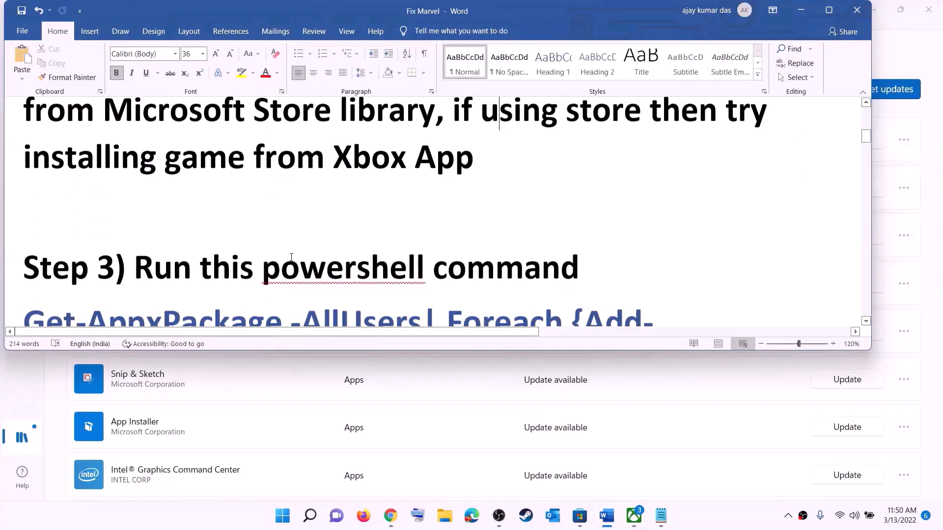
pyautogui.scroll(-2, 298, 233)
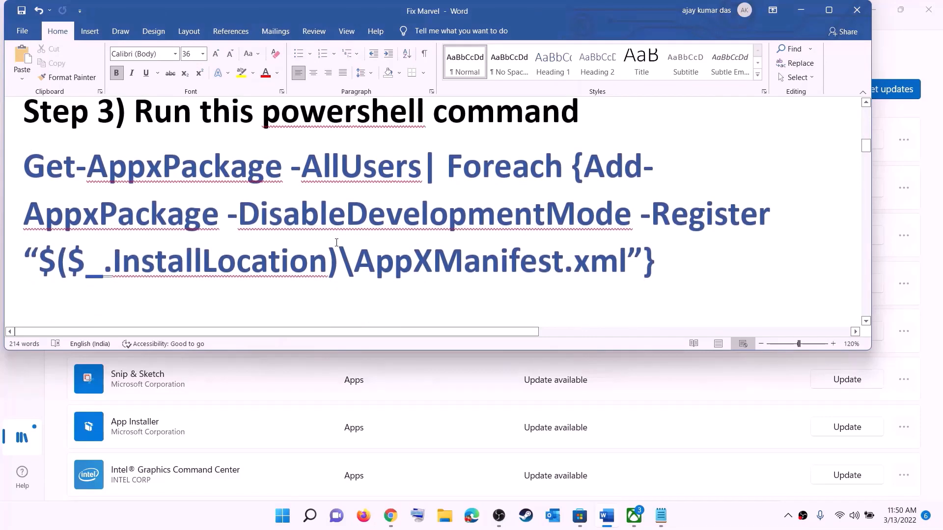
pyautogui.moveTo(656, 264); pyautogui.dragTo(23, 167)
pyautogui.rightClick(131, 192)
pyautogui.click(167, 215)
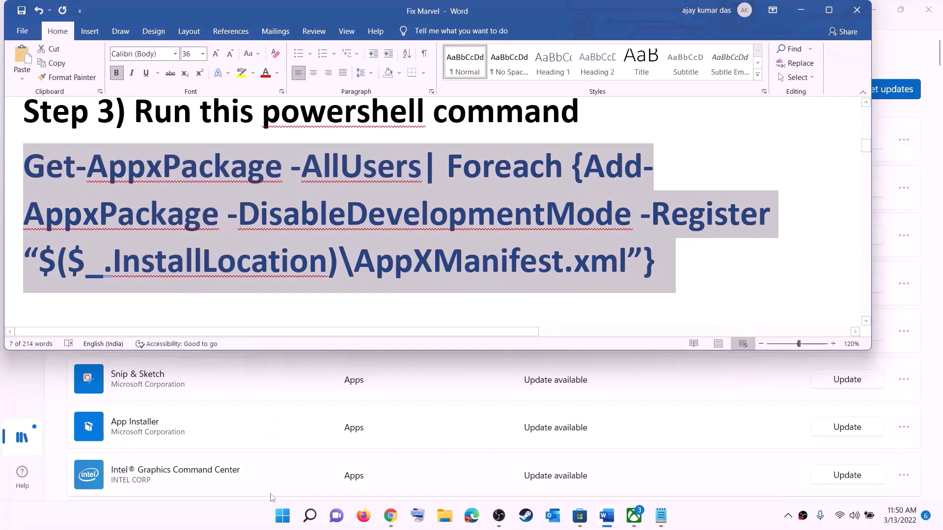
# Find Windows PowerShell by searching for "powers", run it as administrator, and allow it to make changes.
pyautogui.click(283, 516)
pyautogui.write('powers')
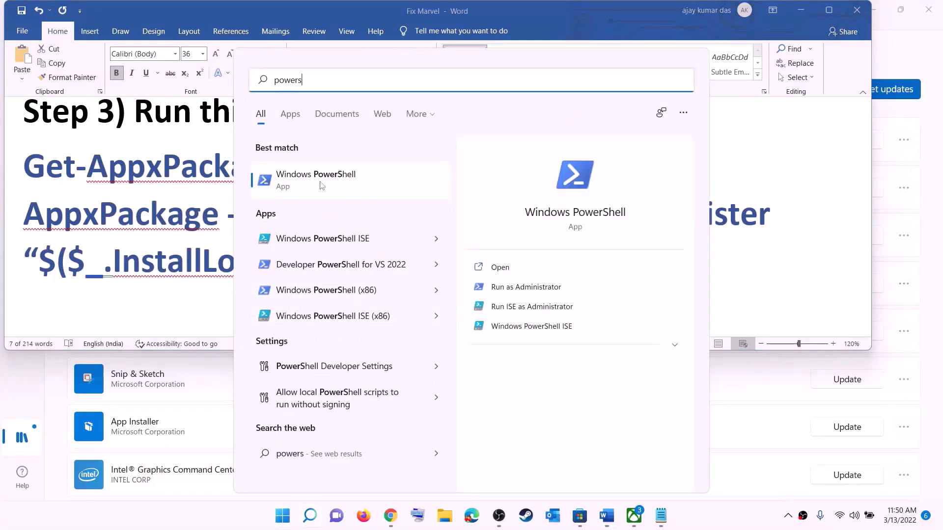
pyautogui.rightClick(342, 182)
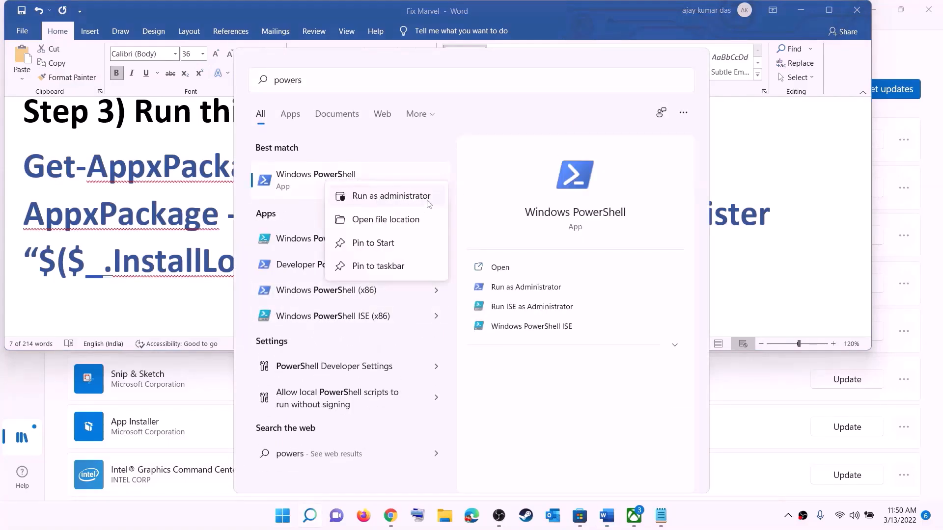
pyautogui.click(440, 201)
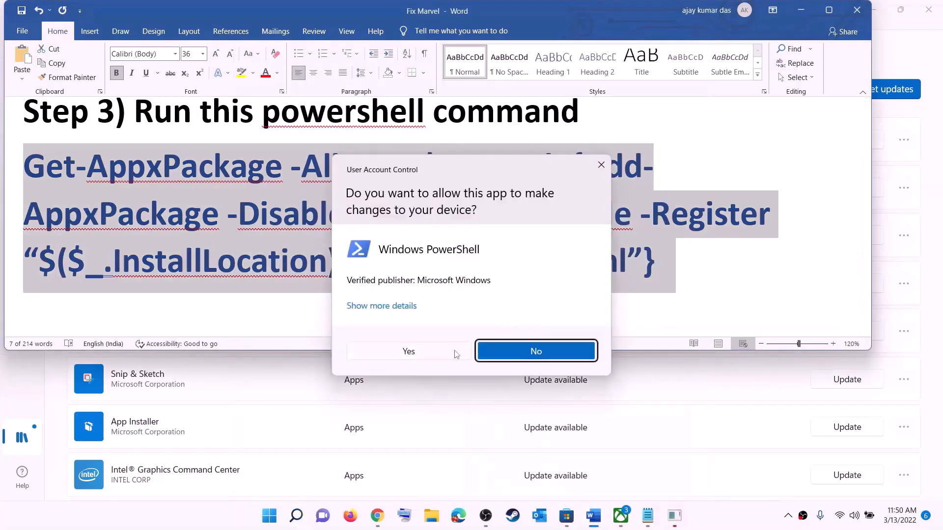
pyautogui.click(430, 354)
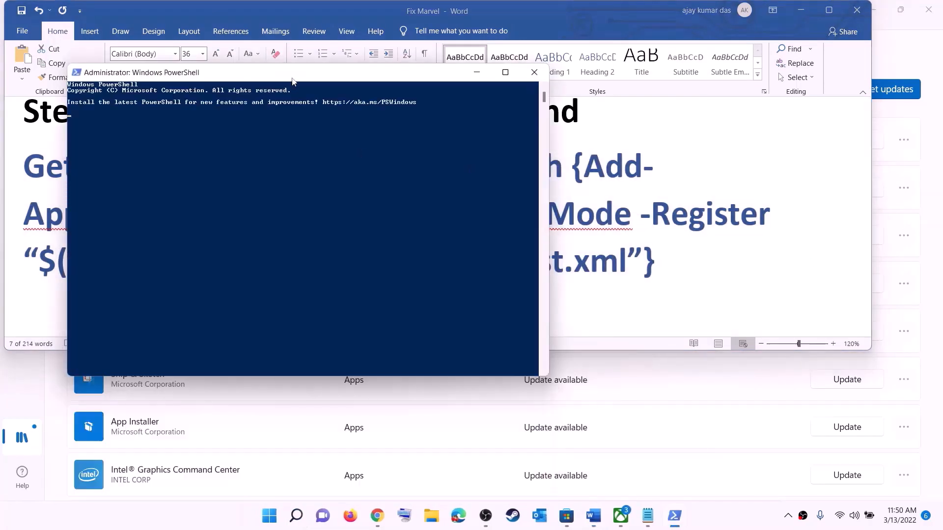
# Run the copied Get-AppxPackage command in the administrator PowerShell window and close the window once it has run.
pyautogui.moveTo(293, 84); pyautogui.dragTo(419, 89)
pyautogui.rightClick(392, 195)
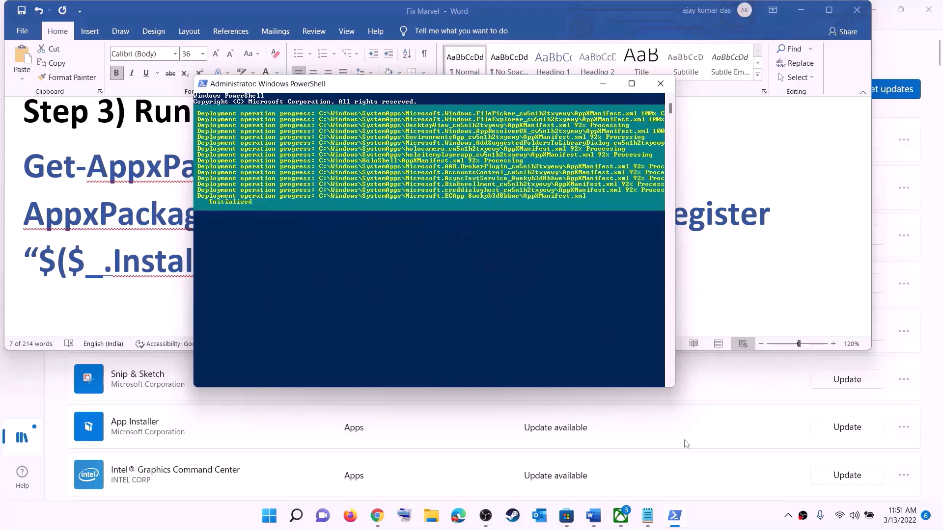
pyautogui.click(711, 521)
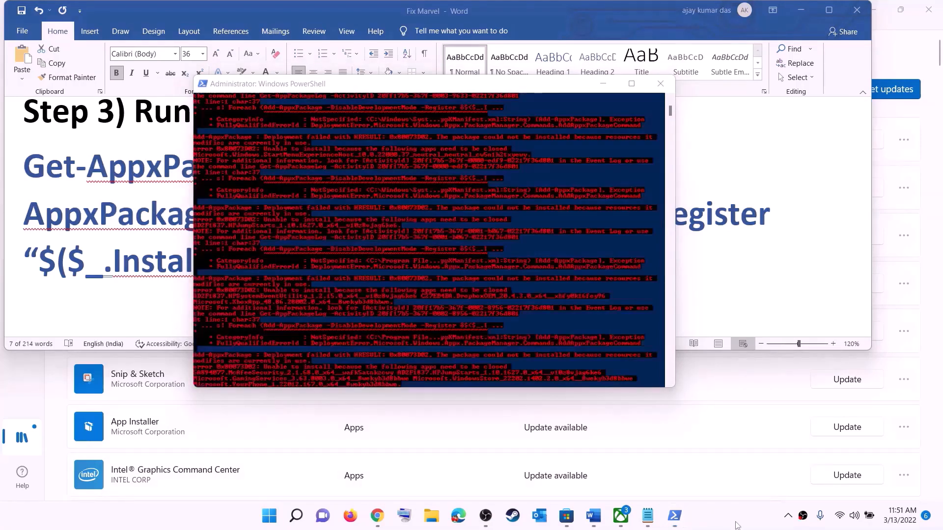
pyautogui.click(660, 83)
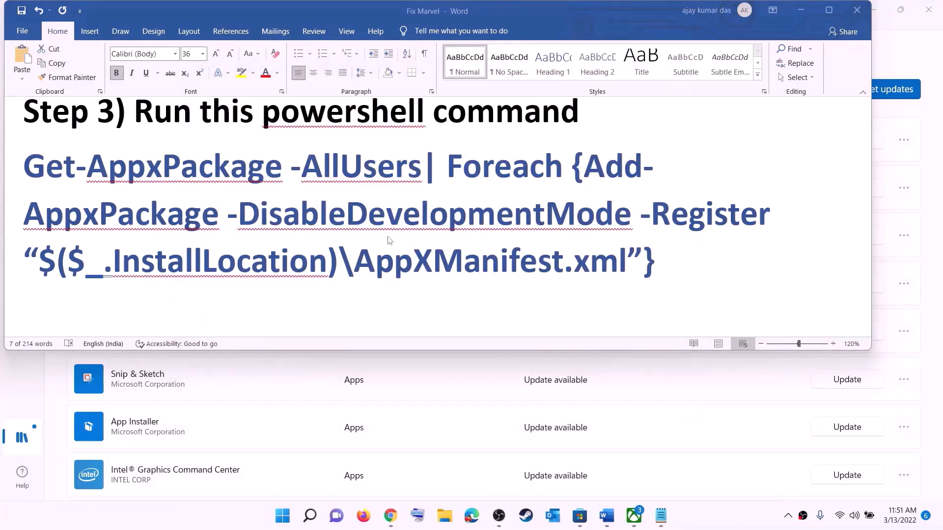
# Reduce the Microsoft Store cache path under Step 4 of the Word document to font size 14.
pyautogui.scroll(-5, 406, 207)
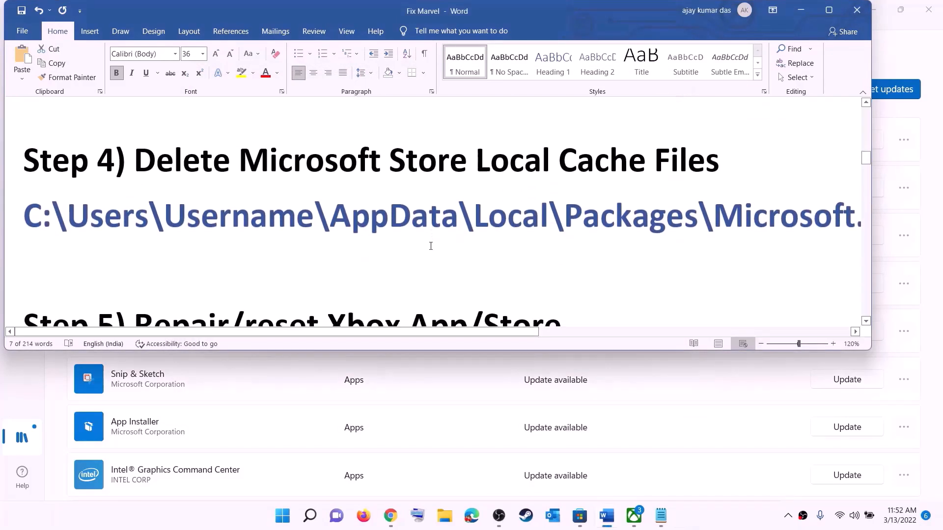
pyautogui.scroll(1, 442, 221)
pyautogui.tripleClick(467, 254)
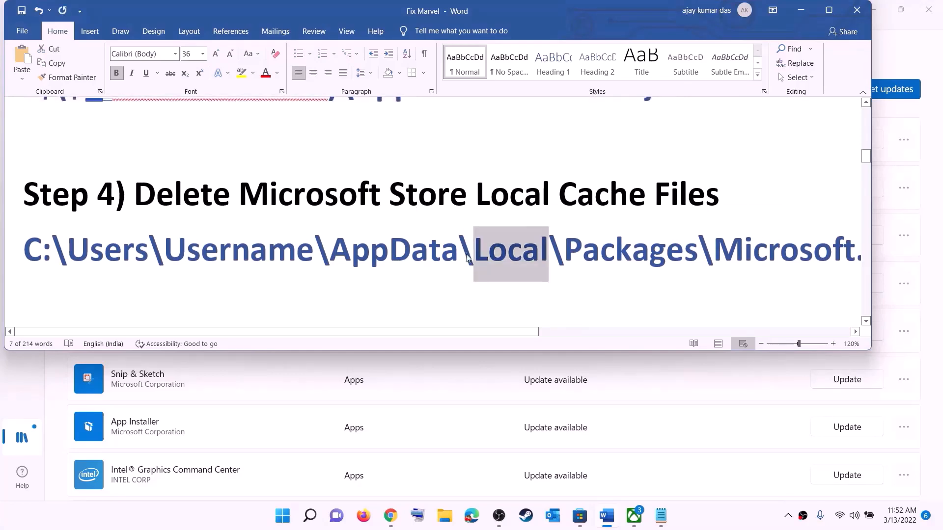
pyautogui.click(203, 54)
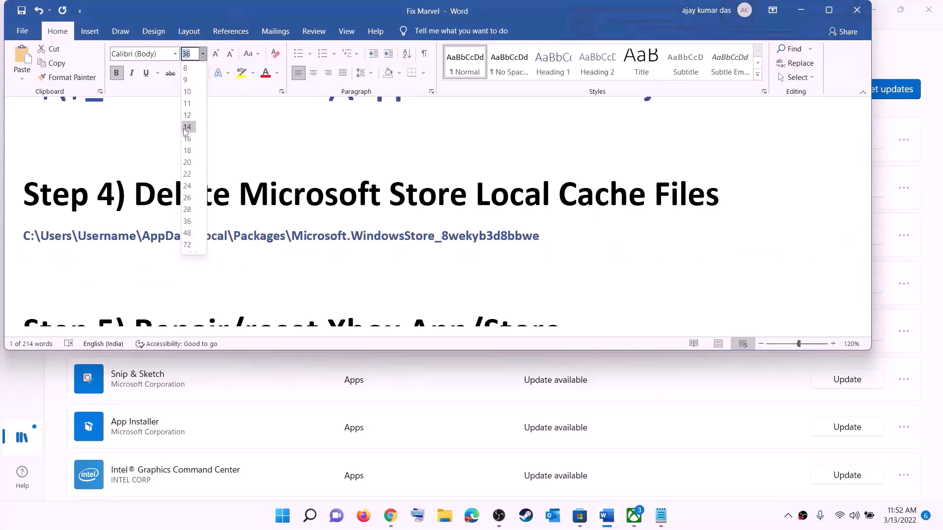
pyautogui.click(189, 127)
pyautogui.click(466, 237)
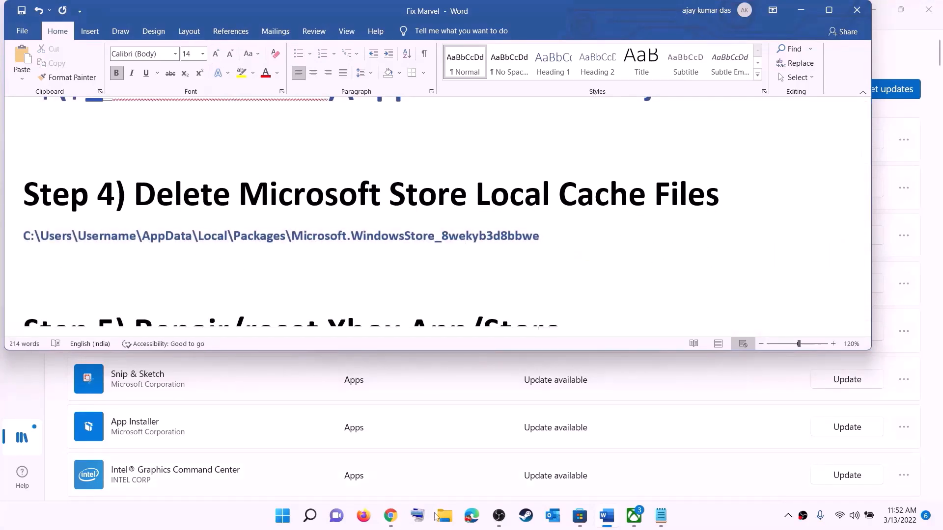
# Switch to File Explorer and open the user's profile folder inside Users on the Windows (C:) drive.
pyautogui.press('super+e')
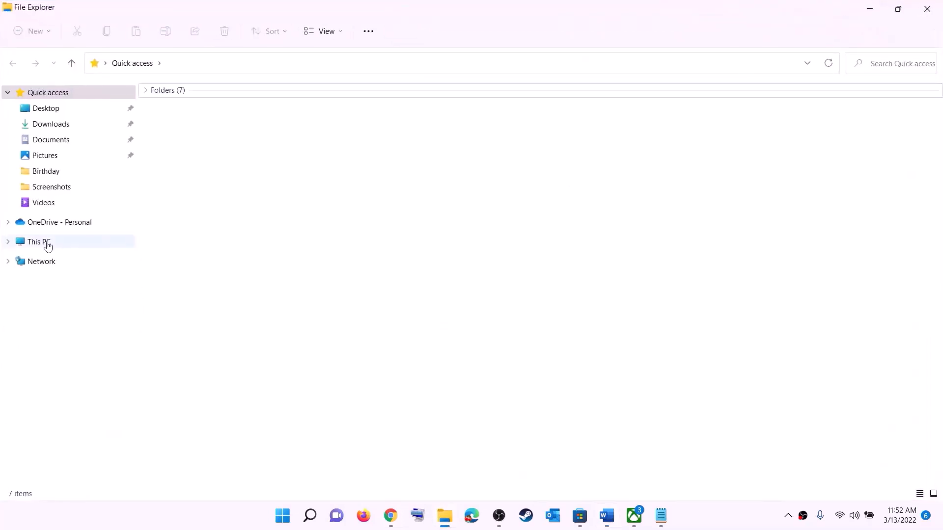
pyautogui.click(48, 245)
pyautogui.doubleClick(215, 205)
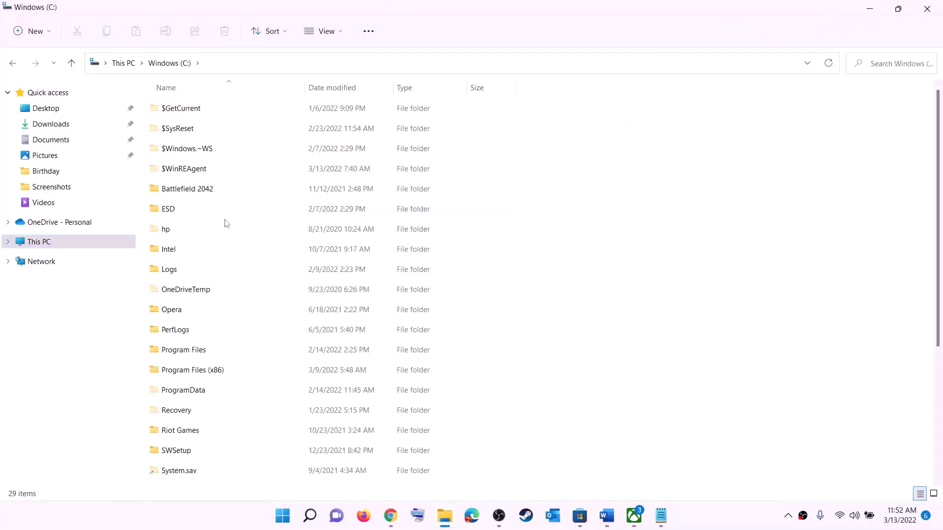
pyautogui.scroll(-3, 243, 307)
pyautogui.click(167, 338)
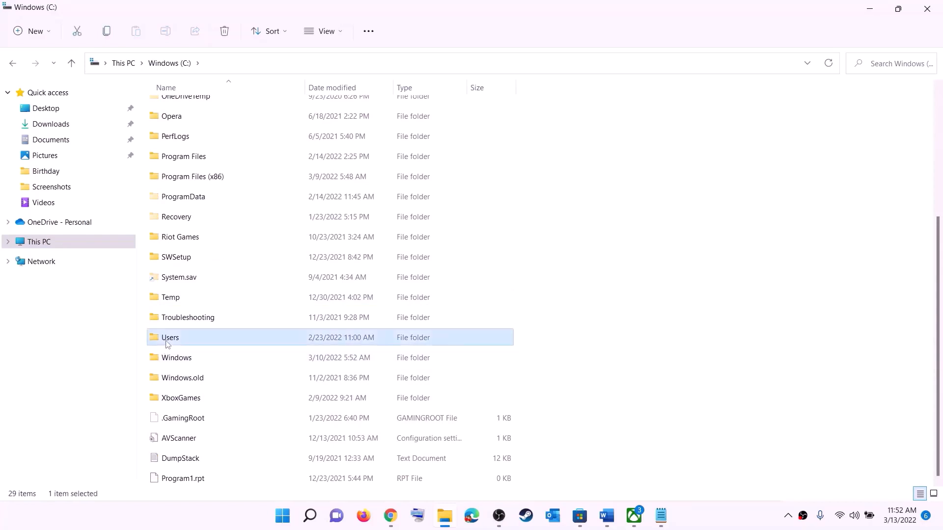
pyautogui.doubleClick(203, 339)
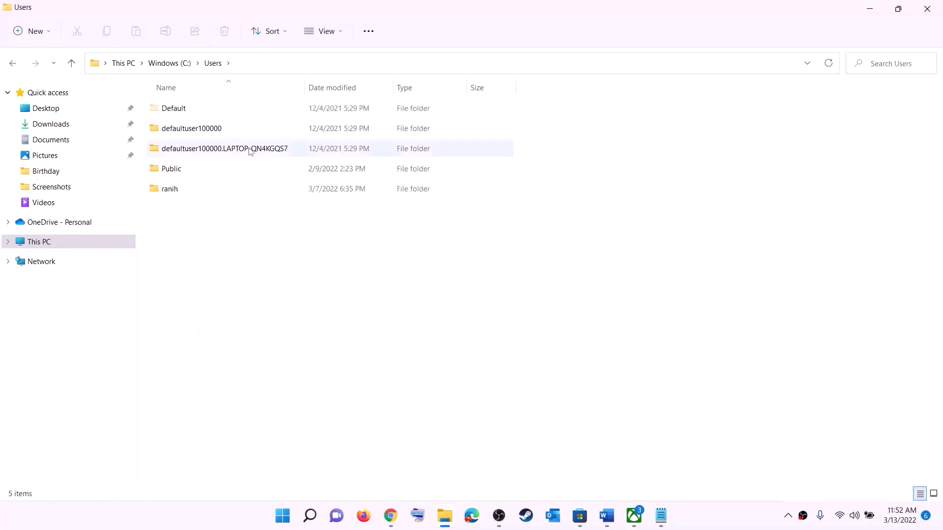
pyautogui.doubleClick(176, 191)
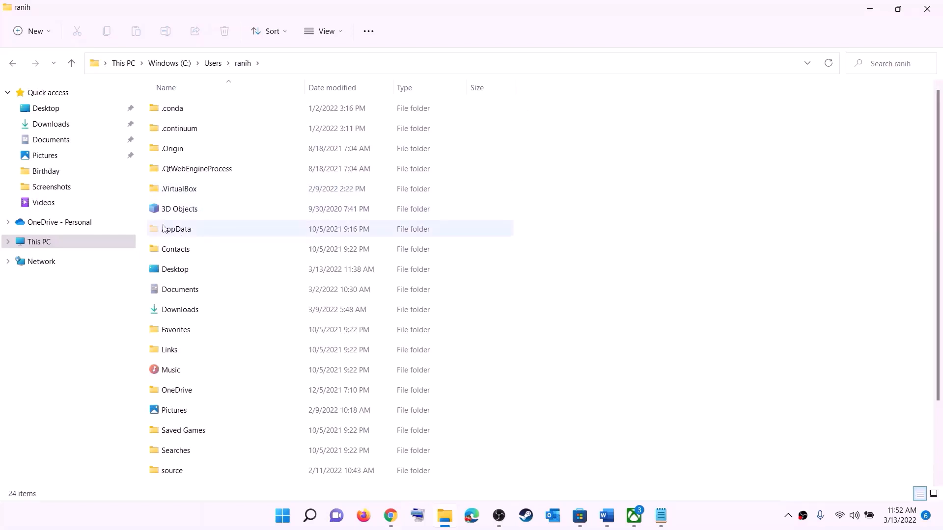
# Check whether the Hidden items display option is on for the AppData folder.
pyautogui.click(165, 229)
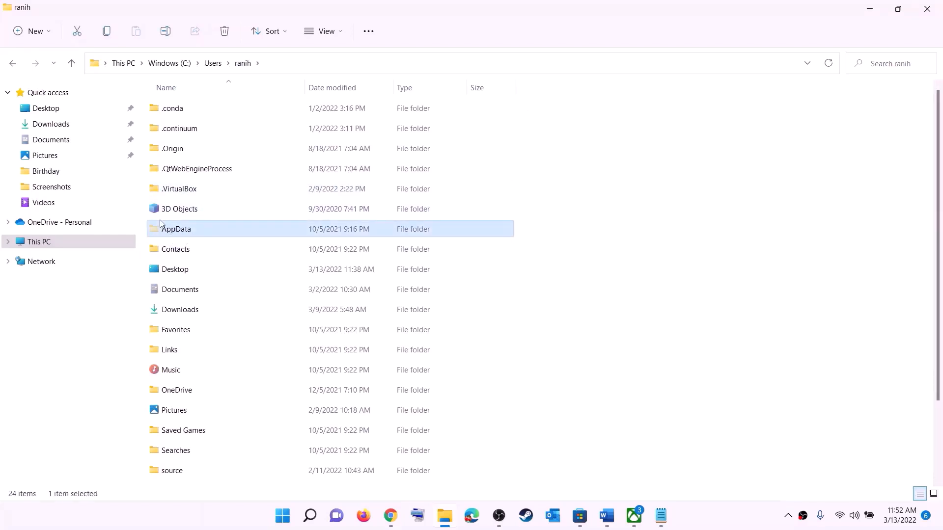
pyautogui.click(342, 30)
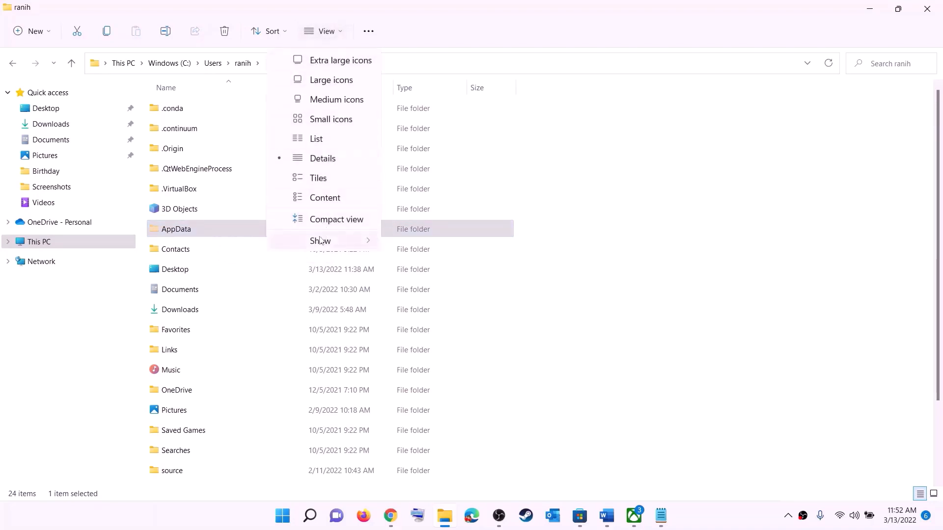
pyautogui.moveTo(321, 241)
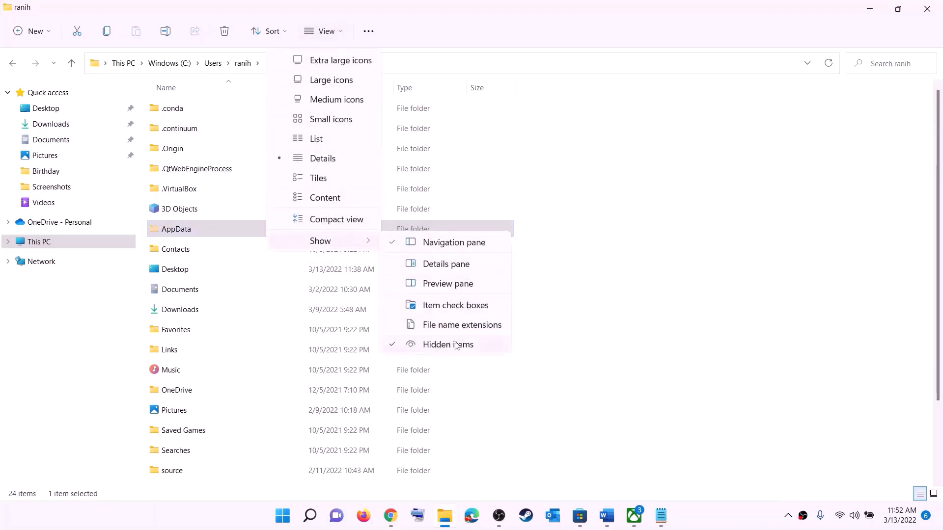
pyautogui.click(191, 231)
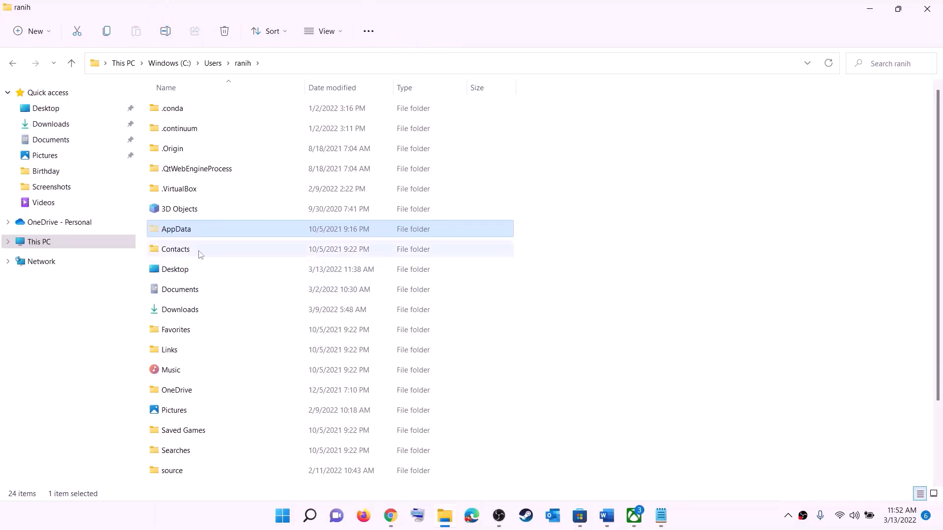
# Open the Packages folder inside AppData\Local.
pyautogui.click(207, 235)
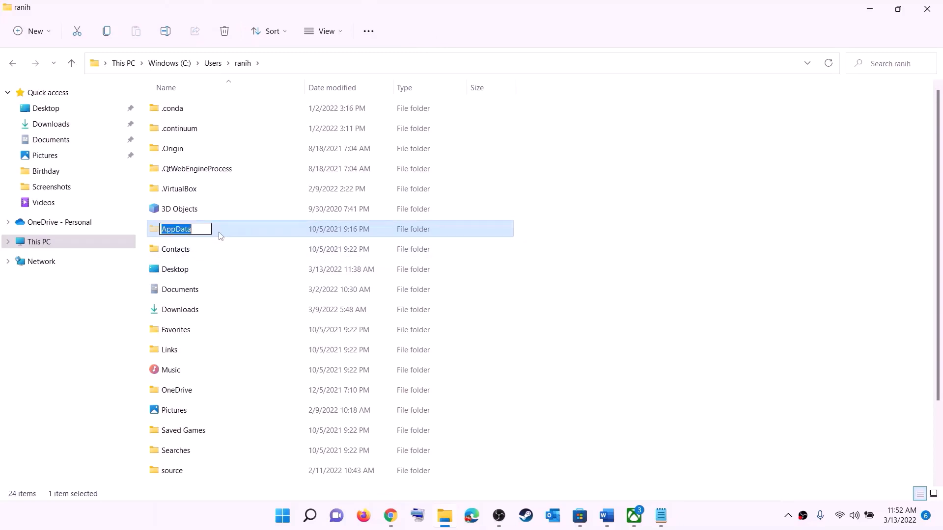
pyautogui.click(231, 228)
pyautogui.doubleClick(212, 234)
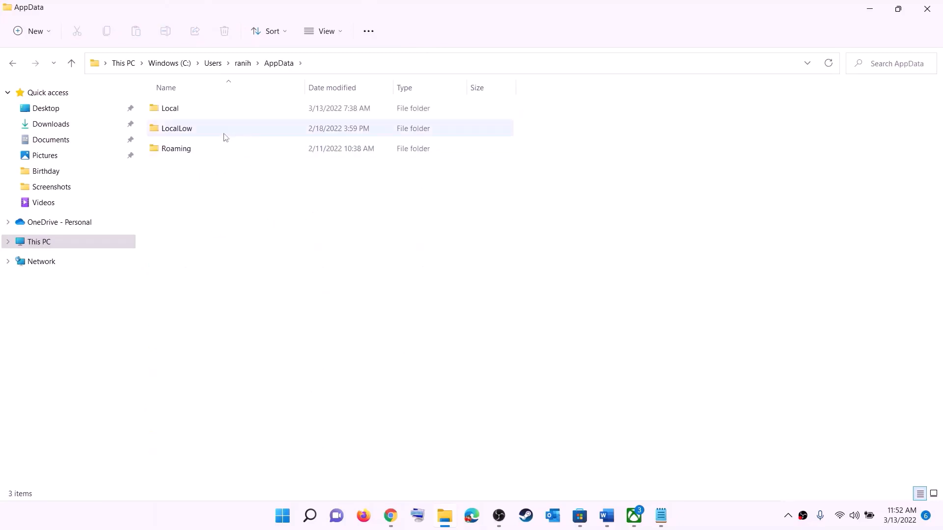
pyautogui.click(189, 106)
pyautogui.doubleClick(190, 105)
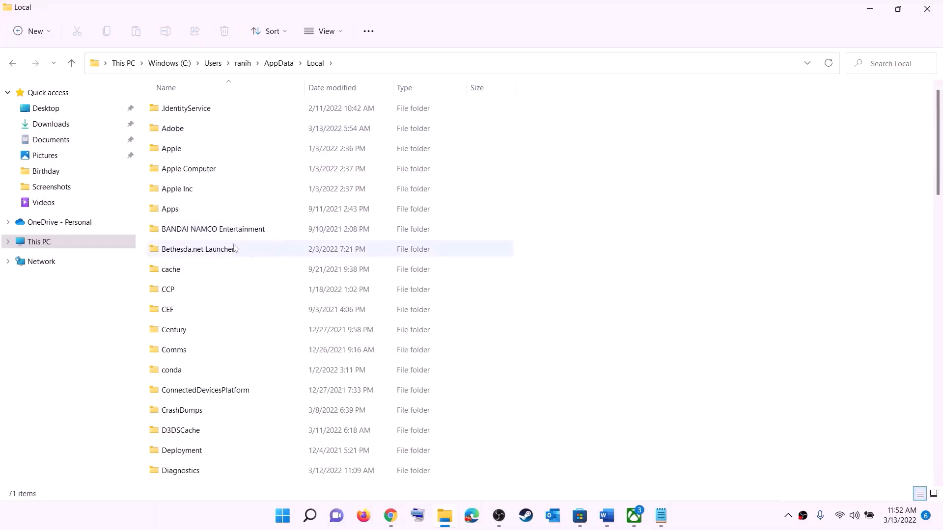
pyautogui.click(215, 235)
pyautogui.press('p')
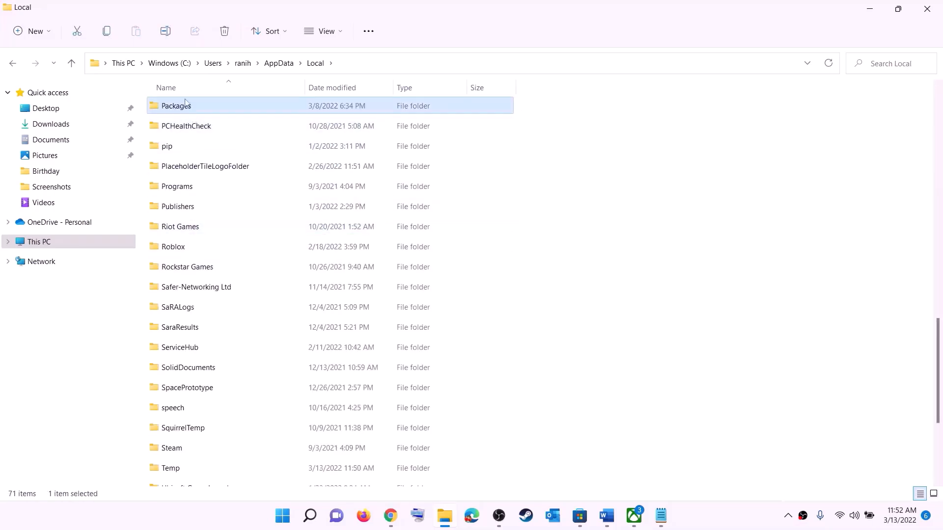
pyautogui.click(202, 112)
pyautogui.doubleClick(219, 104)
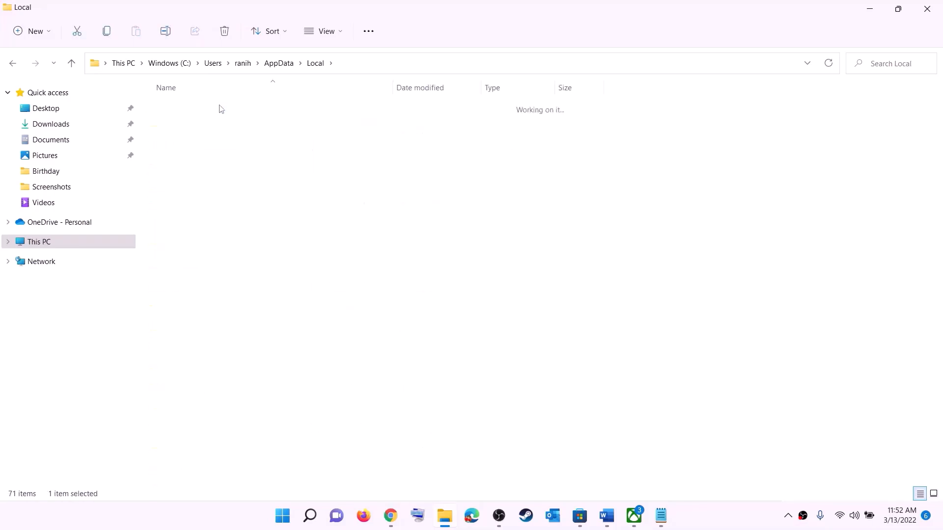
# Find the Microsoft.WindowsStore_8wekyb3d8bbwe folder in Packages and open it.
pyautogui.scroll(-12, 278, 318)
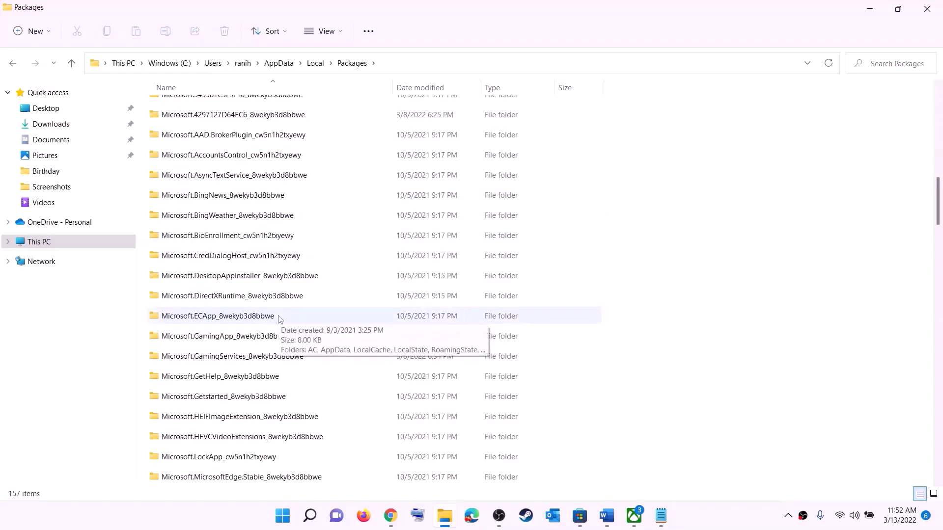
pyautogui.scroll(-15, 278, 318)
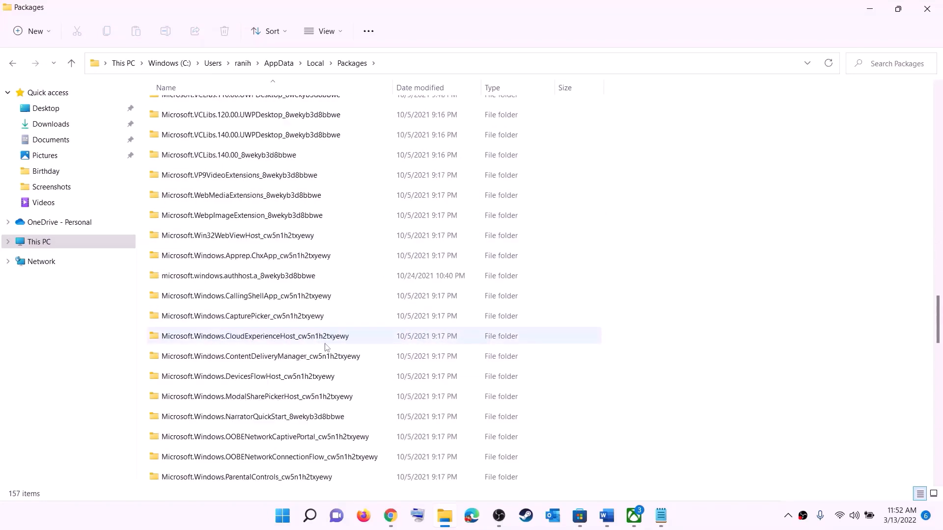
pyautogui.scroll(-6, 327, 346)
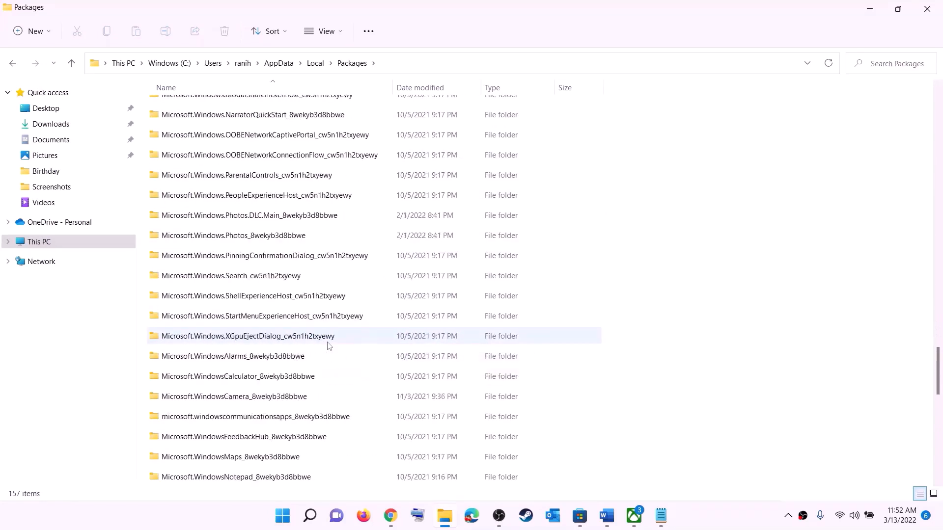
pyautogui.click(269, 393)
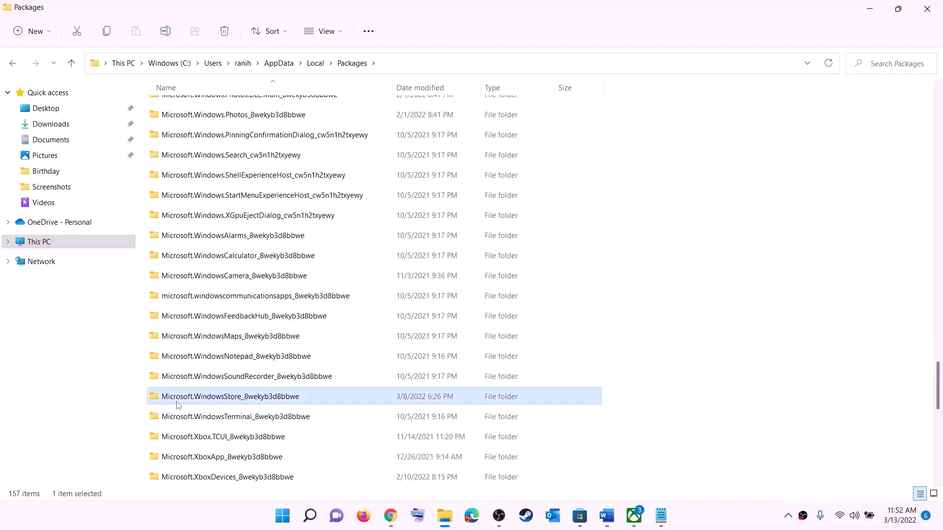
pyautogui.click(266, 399)
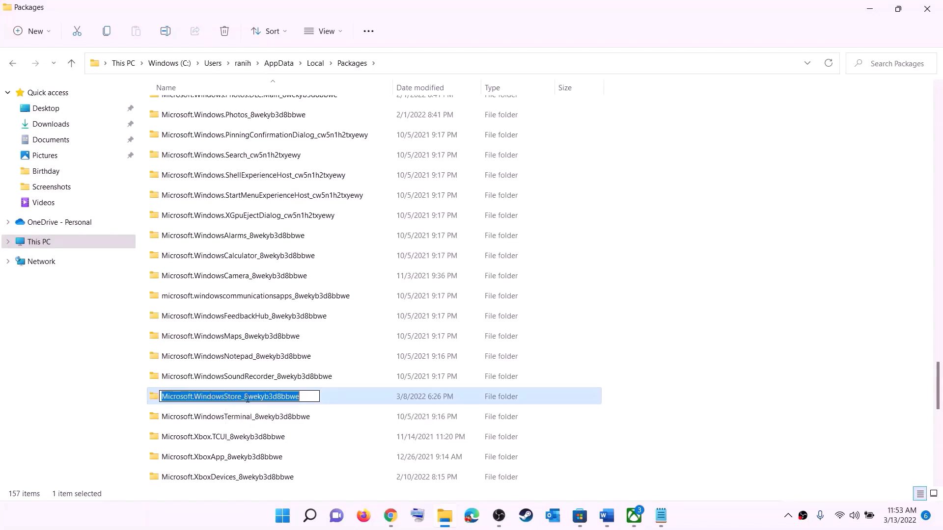
pyautogui.click(347, 400)
pyautogui.click(265, 397)
pyautogui.doubleClick(334, 401)
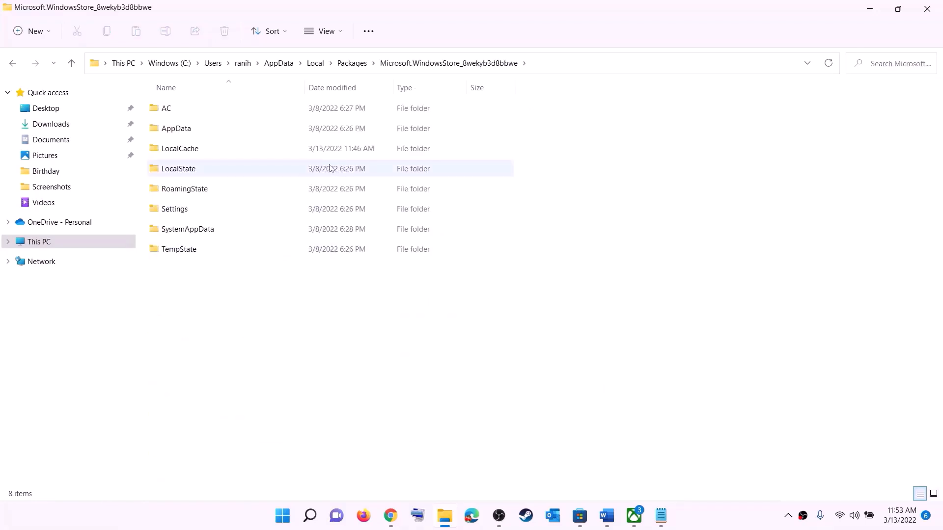
# Delete the LocalCache folder inside Microsoft.WindowsStore_8wekyb3d8bbwe.
pyautogui.click(218, 150)
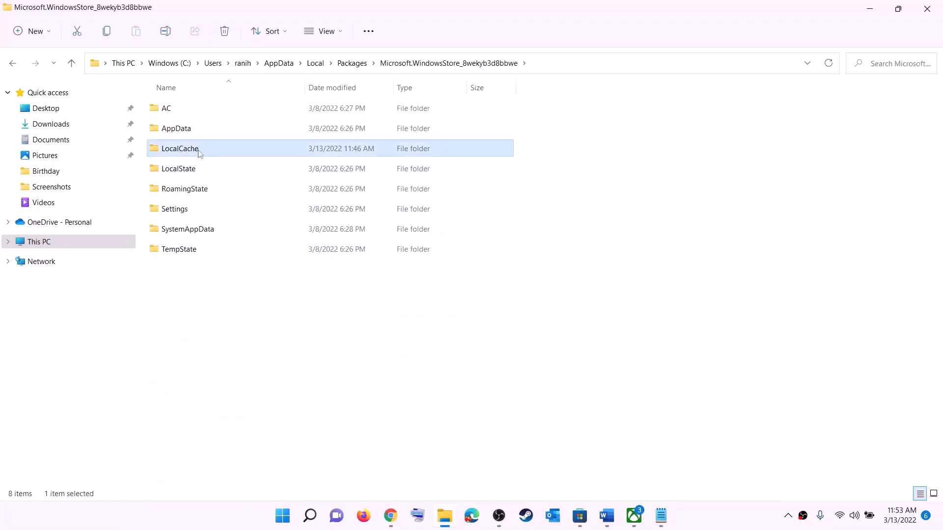
pyautogui.rightClick(199, 153)
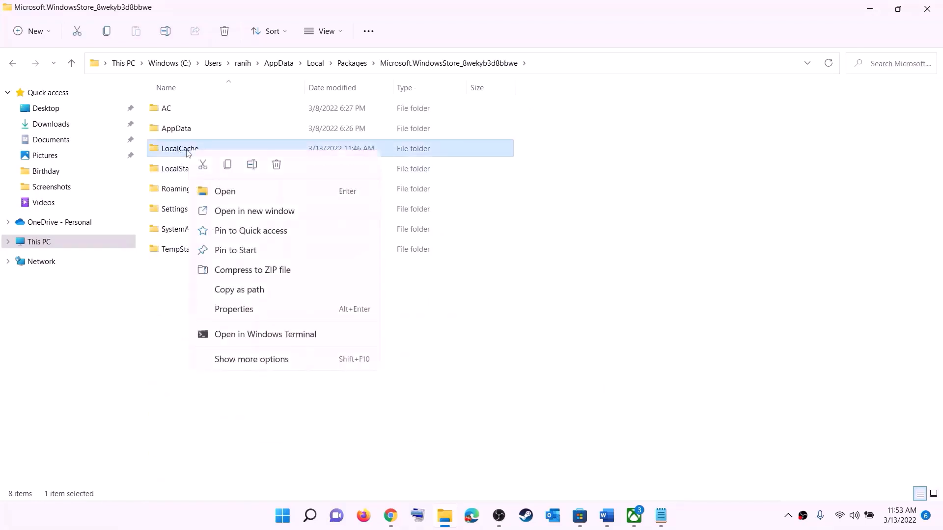
pyautogui.click(277, 166)
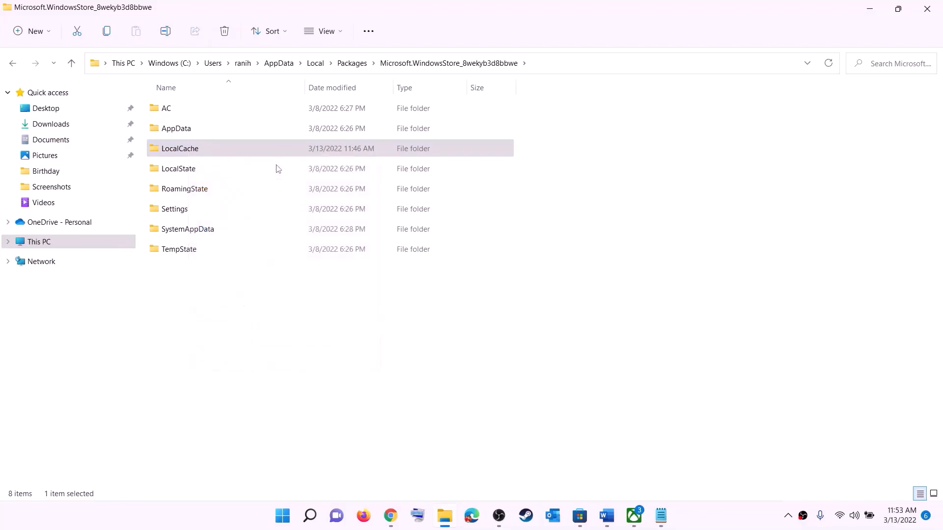
pyautogui.click(294, 517)
pyautogui.click(622, 474)
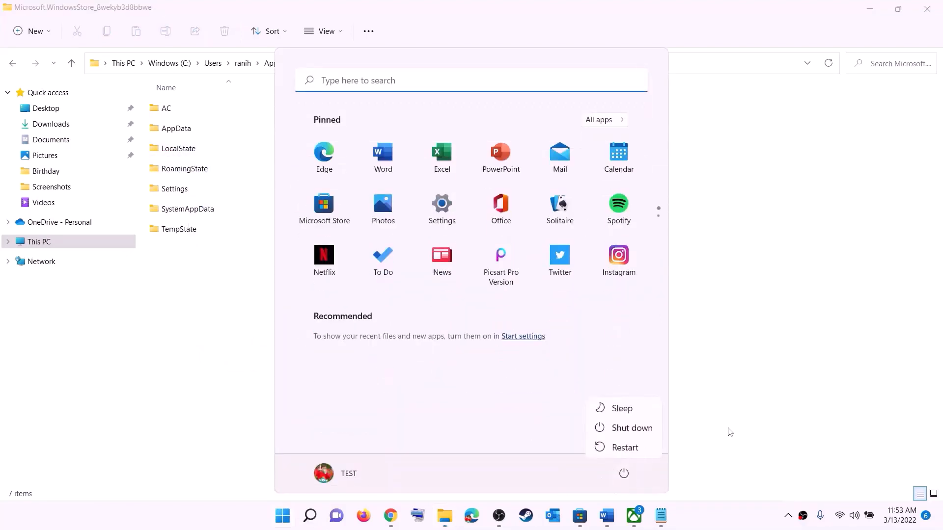
pyautogui.press('Escape')
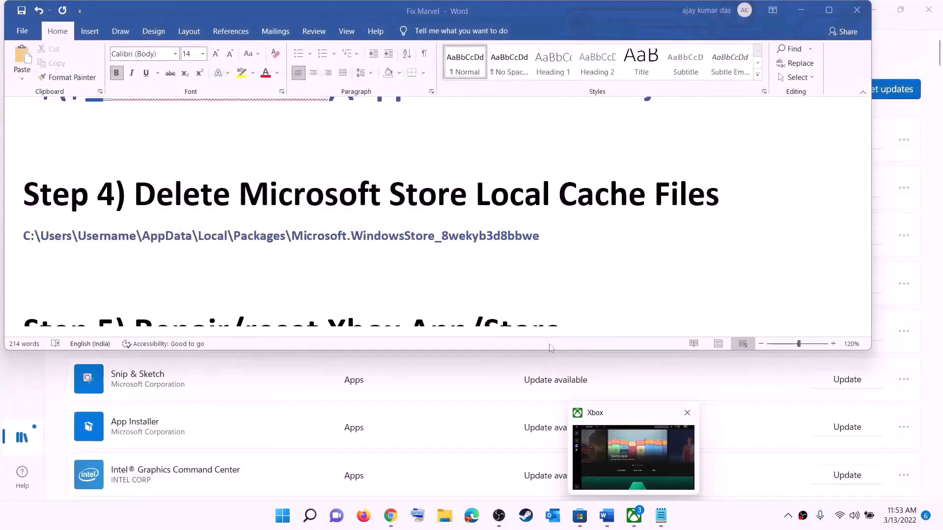
# Switch to the Word document and find the Step 5 heading on repairing or resetting the Xbox app and Store.
pyautogui.click(287, 267)
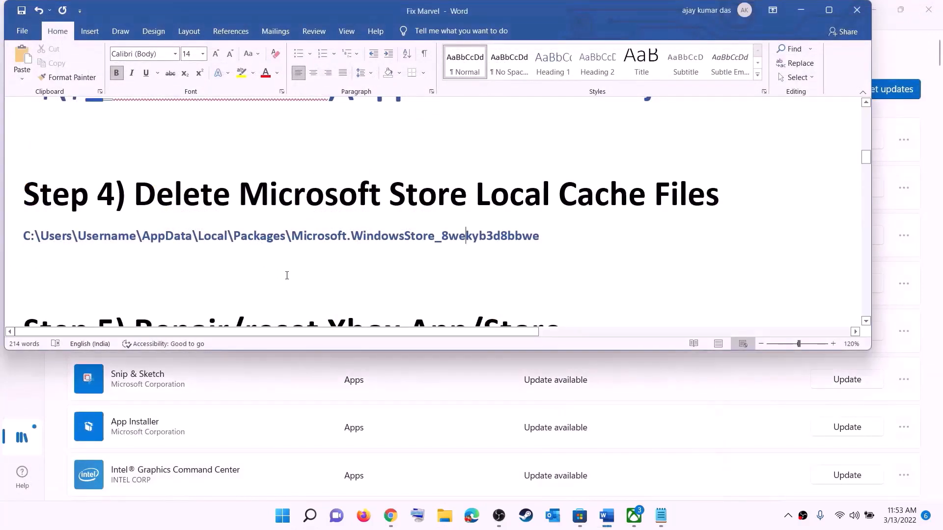
pyautogui.scroll(-3, 286, 273)
pyautogui.scroll(1, 393, 221)
pyautogui.moveTo(229, 260); pyautogui.dragTo(582, 265)
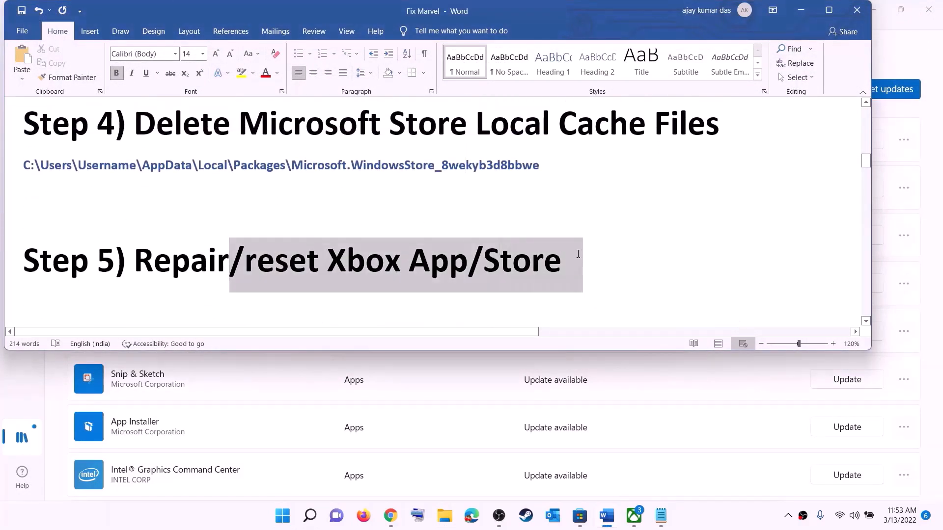
# Open the app settings of the Xbox app from a Windows search for "xbox", and repair and reset the app.
pyautogui.click(282, 516)
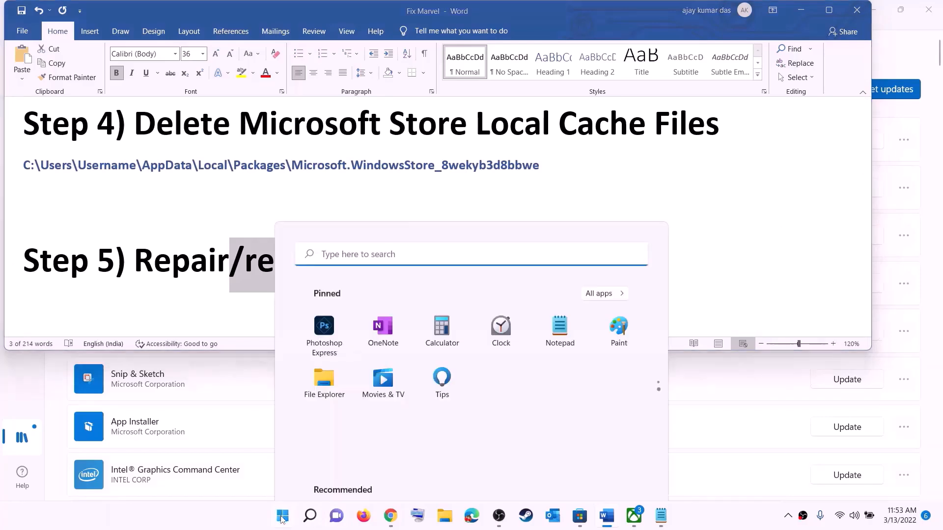
pyautogui.write('xbox')
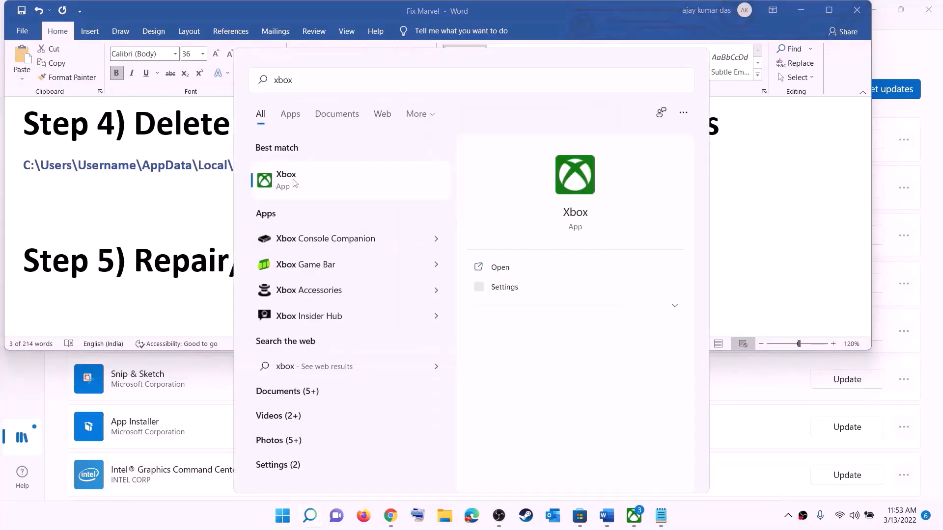
pyautogui.rightClick(294, 181)
pyautogui.click(350, 245)
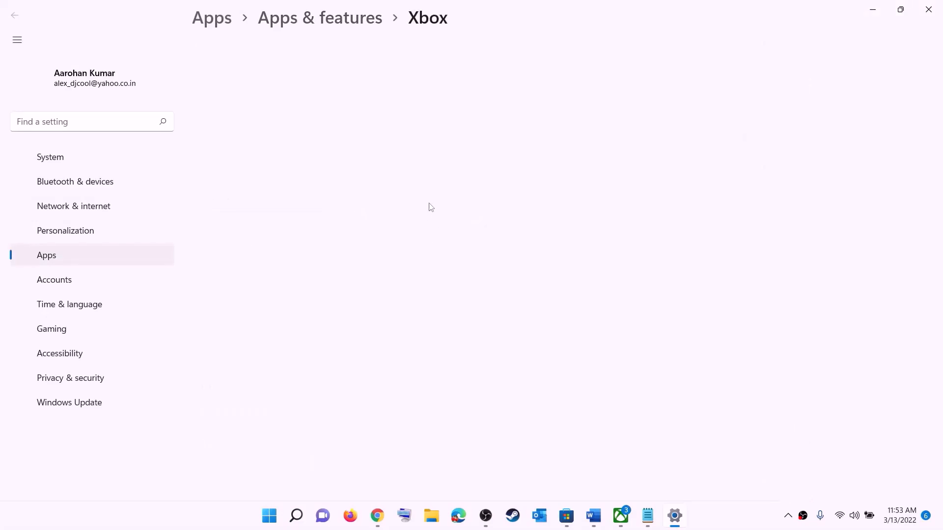
pyautogui.scroll(-10, 360, 326)
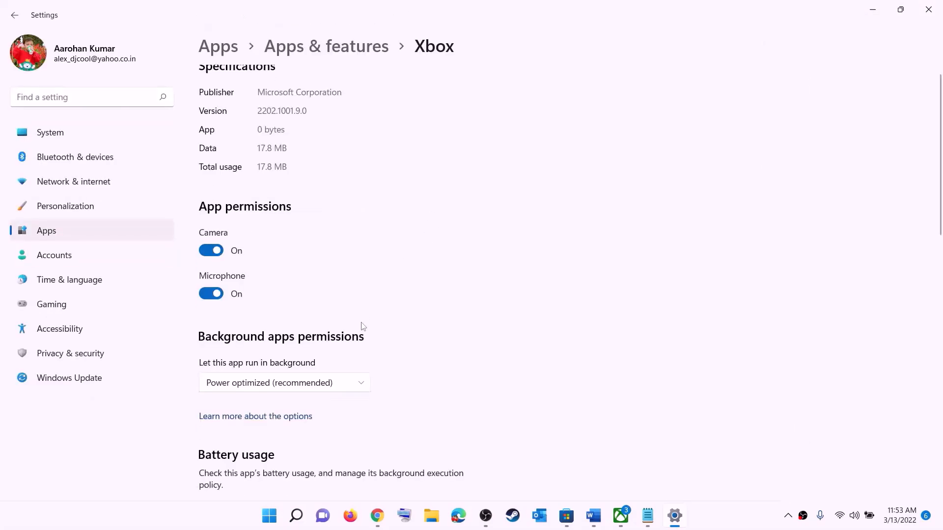
pyautogui.click(231, 212)
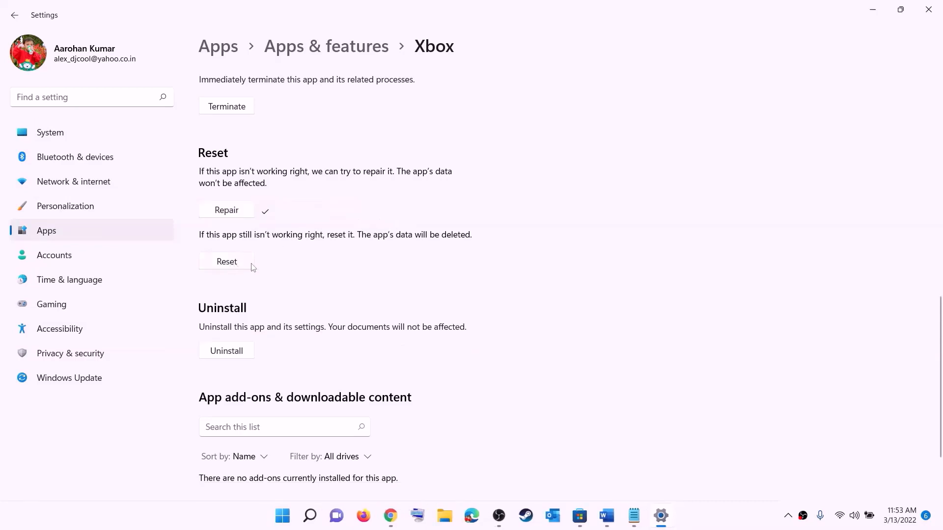
pyautogui.click(224, 264)
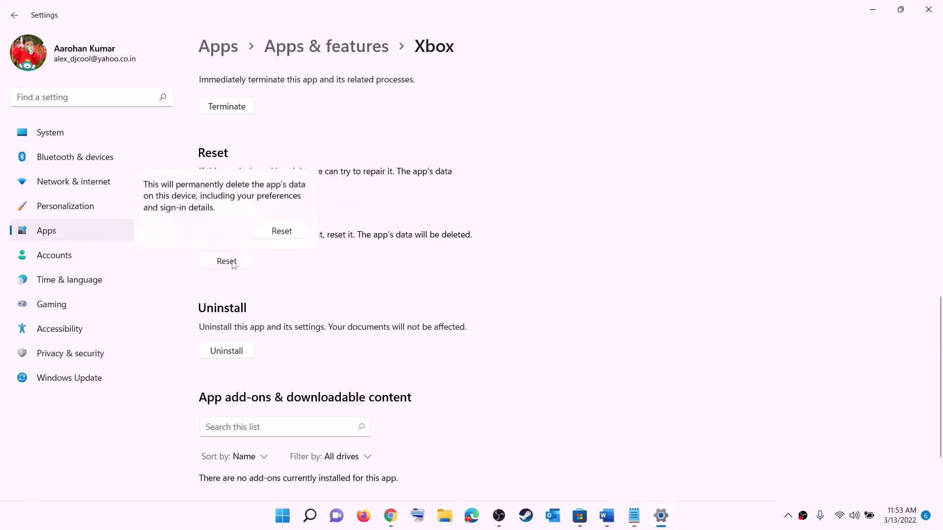
pyautogui.click(282, 230)
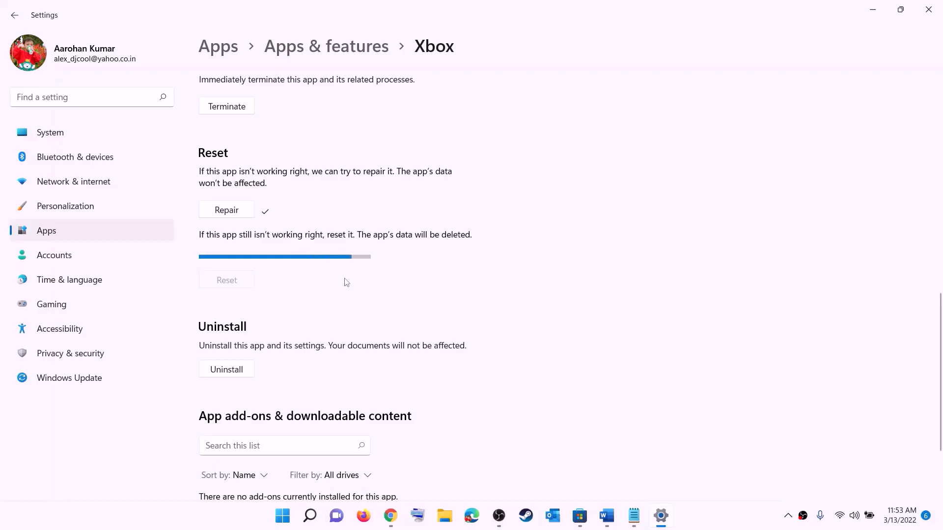
# Open the app settings of Microsoft Store from a Windows search for "store", and repair and reset the app.
pyautogui.click(281, 520)
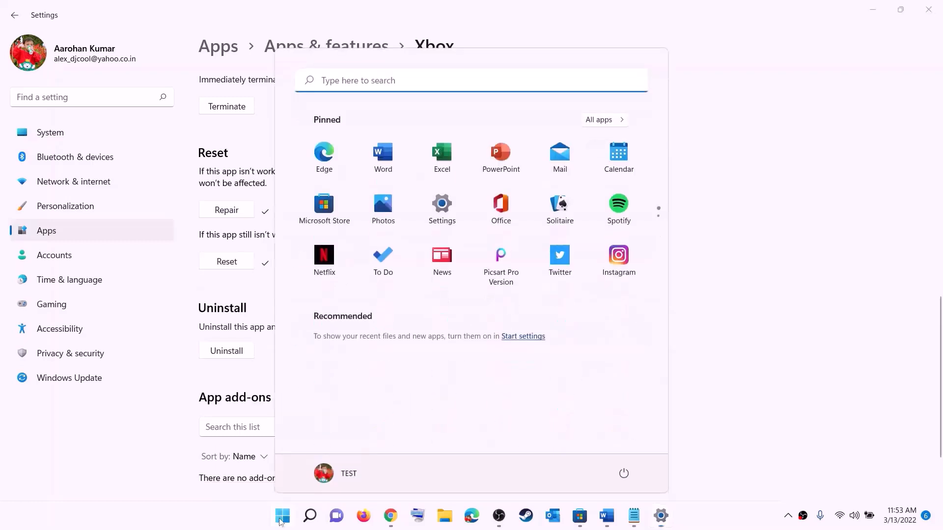
pyautogui.write('store')
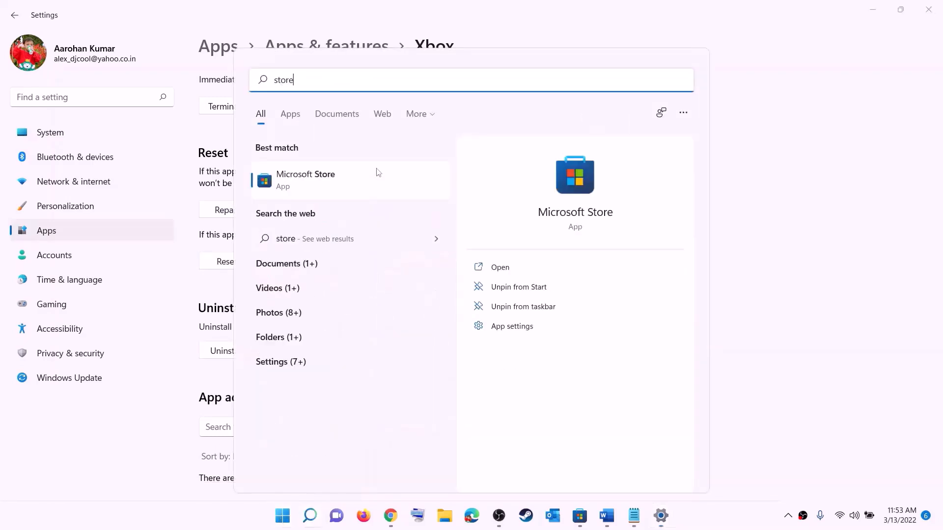
pyautogui.rightClick(306, 189)
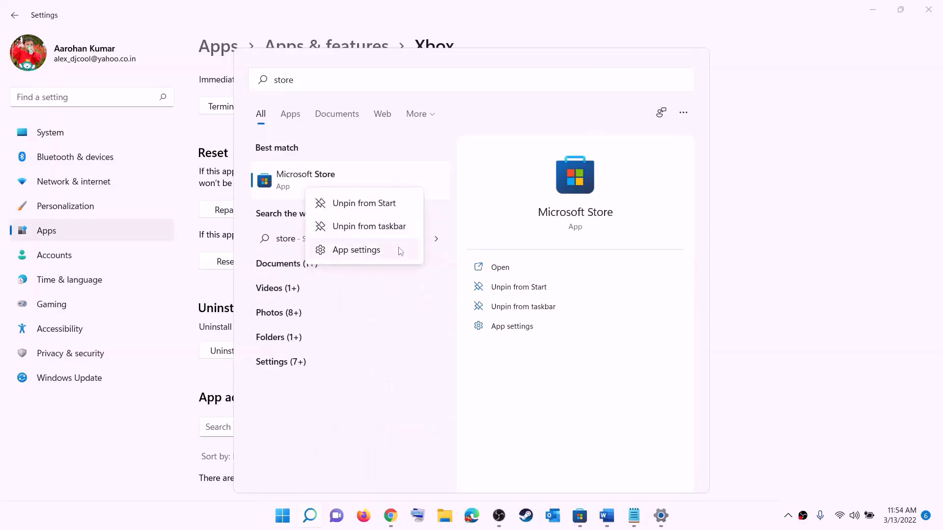
pyautogui.click(368, 258)
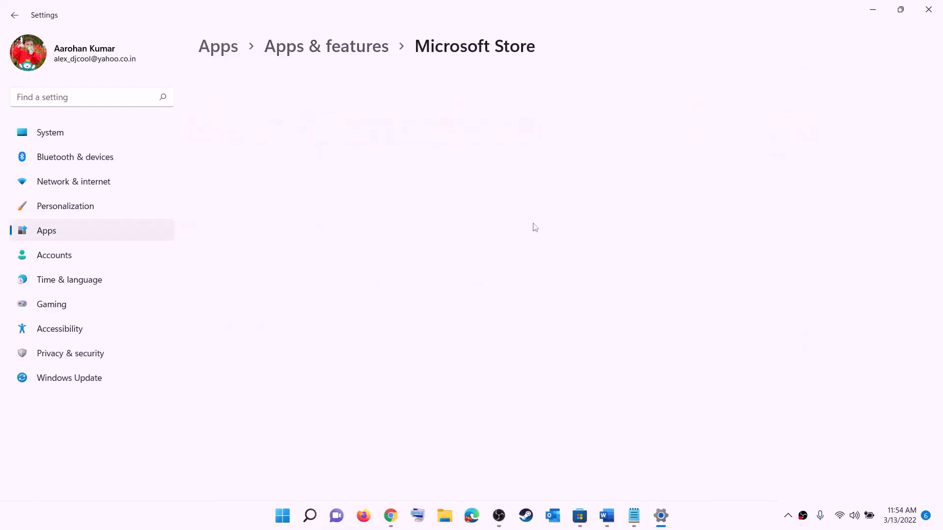
pyautogui.scroll(-10, 535, 228)
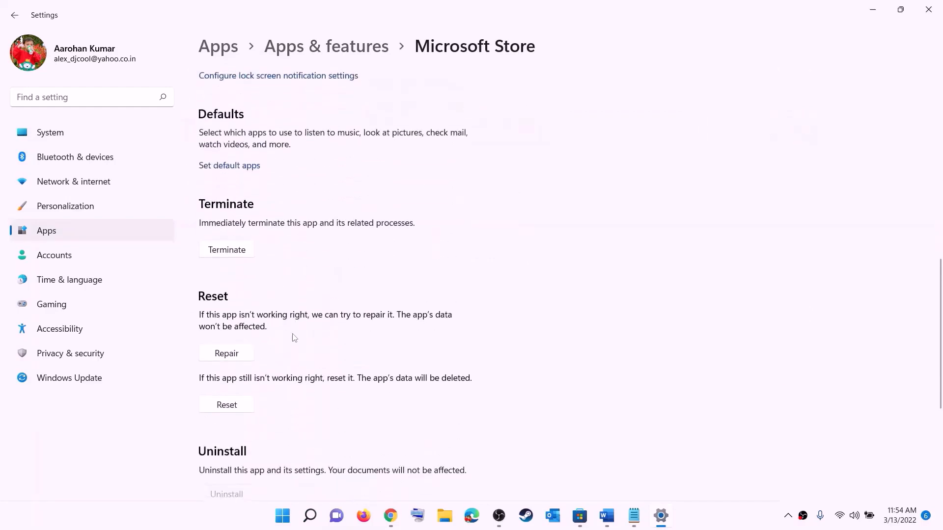
pyautogui.click(232, 355)
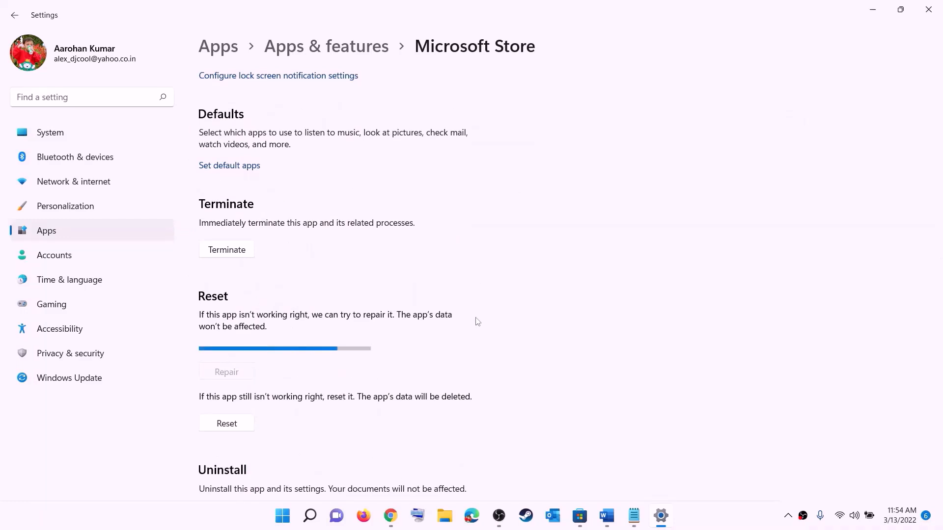
pyautogui.click(233, 426)
pyautogui.click(280, 392)
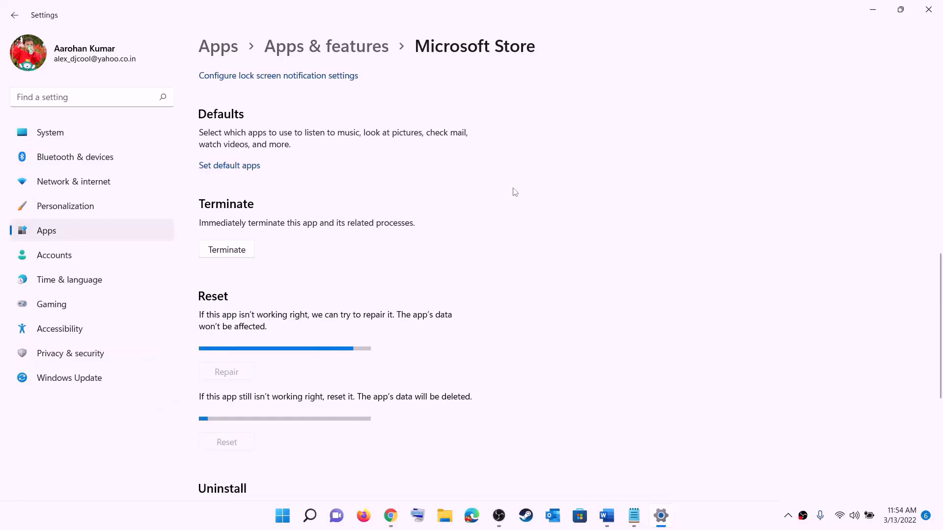
# Return to the Word document and read the Step 6 heading on updating the Xbox app and Store from the store library.
pyautogui.click(608, 517)
pyautogui.scroll(-3, 162, 258)
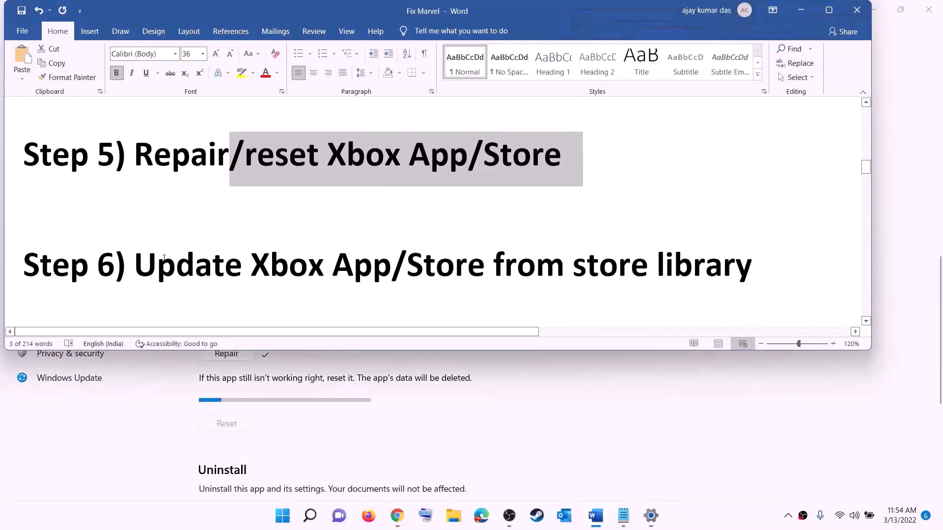
pyautogui.moveTo(162, 258); pyautogui.dragTo(479, 258)
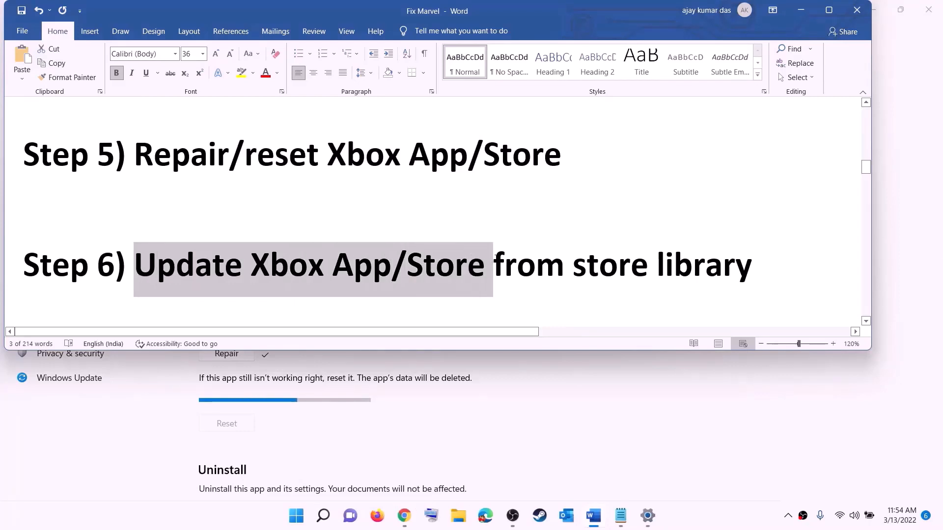
pyautogui.click(494, 265)
pyautogui.keyDown('shift'); pyautogui.click(750, 255); pyautogui.keyUp('shift')
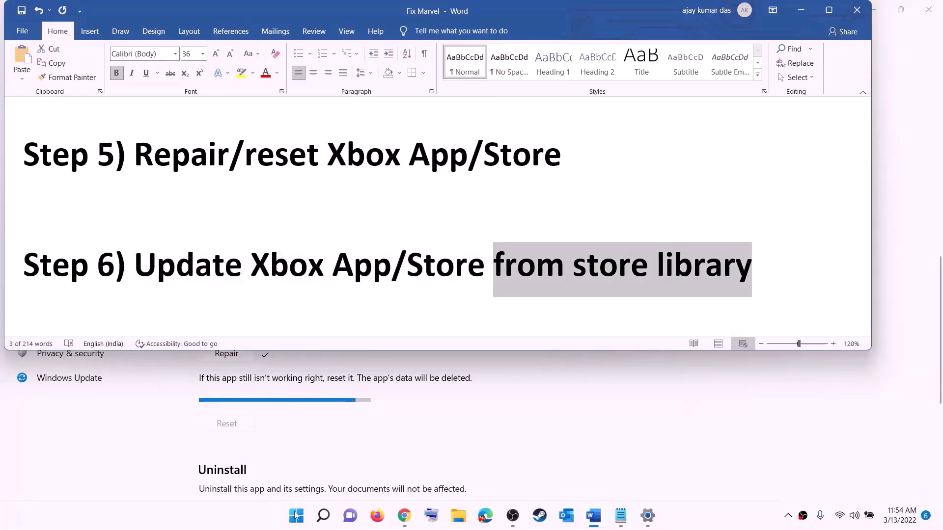
# Open Microsoft Store in a maximized window and check its Library for updates.
pyautogui.click(296, 516)
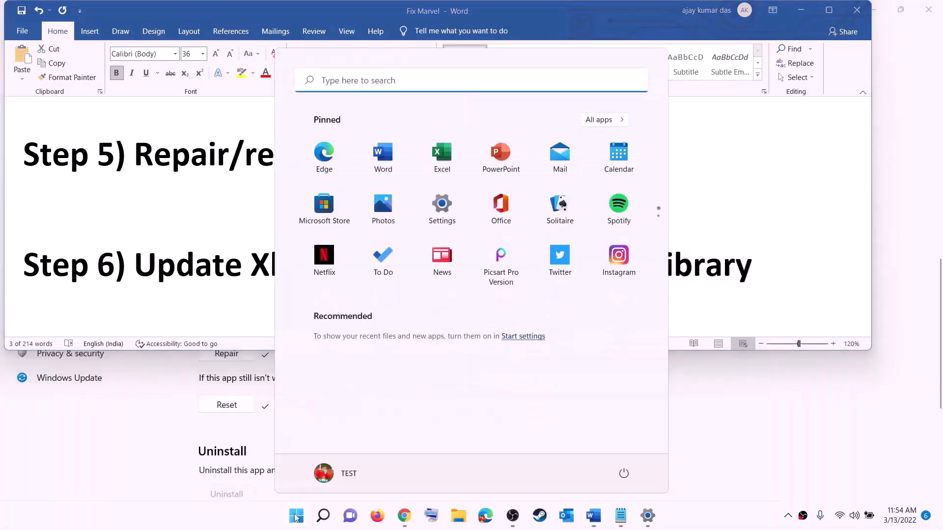
pyautogui.write('store')
pyautogui.press('Return')
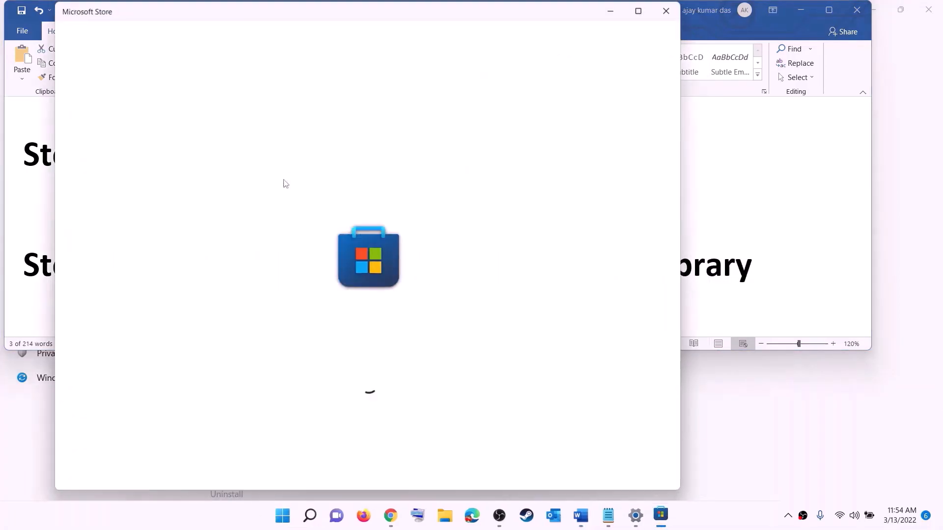
pyautogui.click(641, 11)
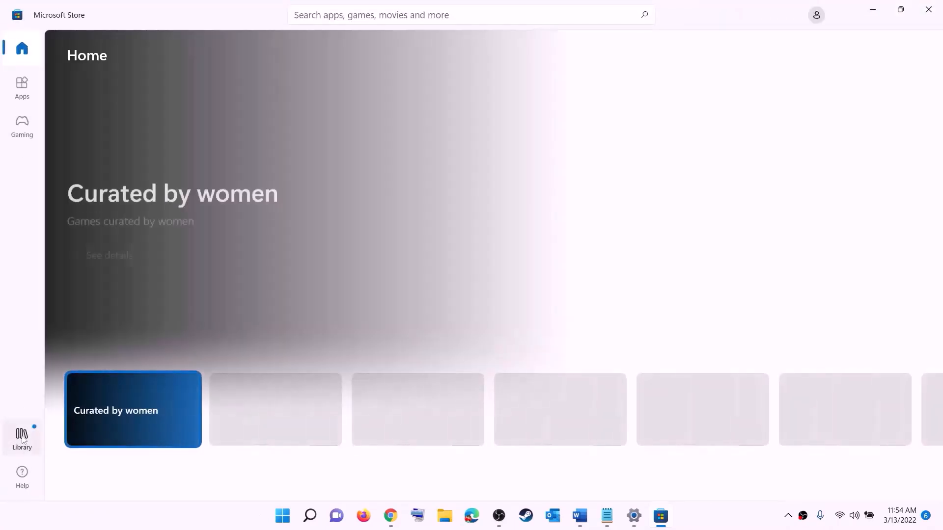
pyautogui.click(22, 439)
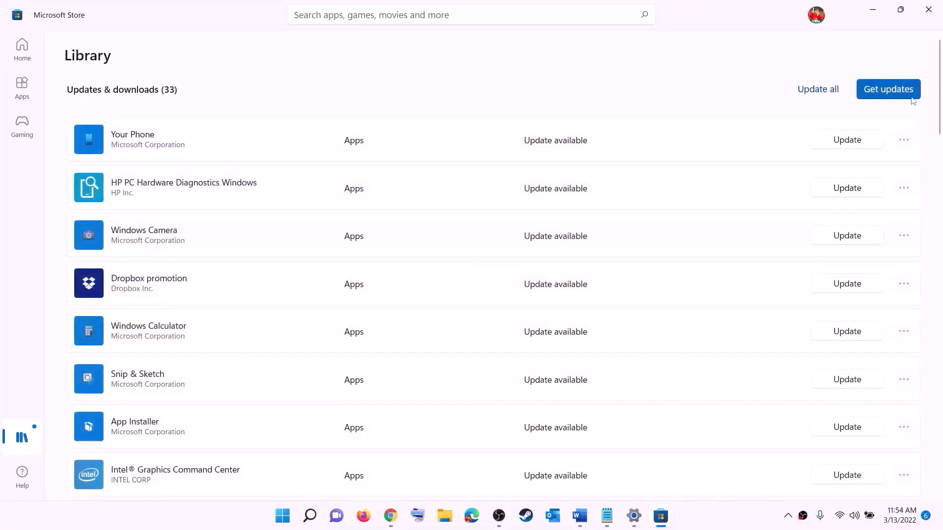
pyautogui.click(873, 96)
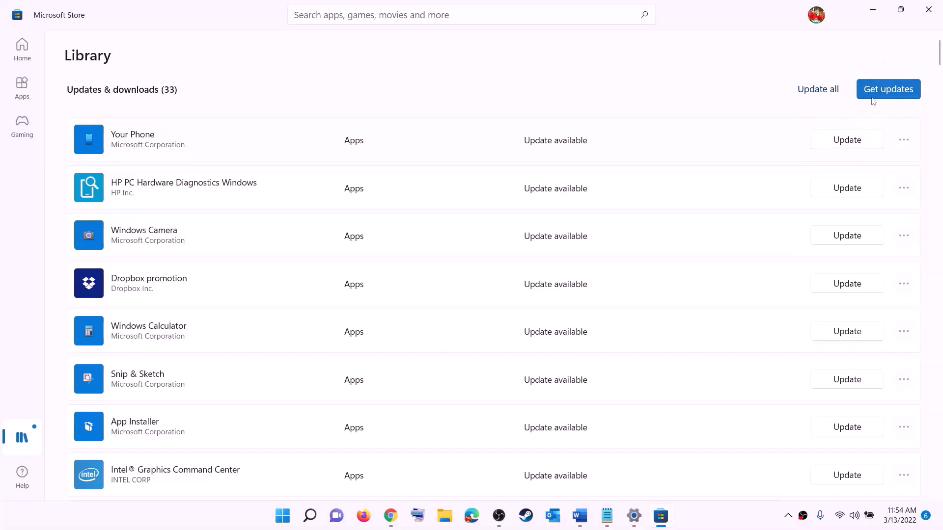
# Return to the Word document and copy the Xbox Identity Provider link under Step 7.
pyautogui.click(876, 14)
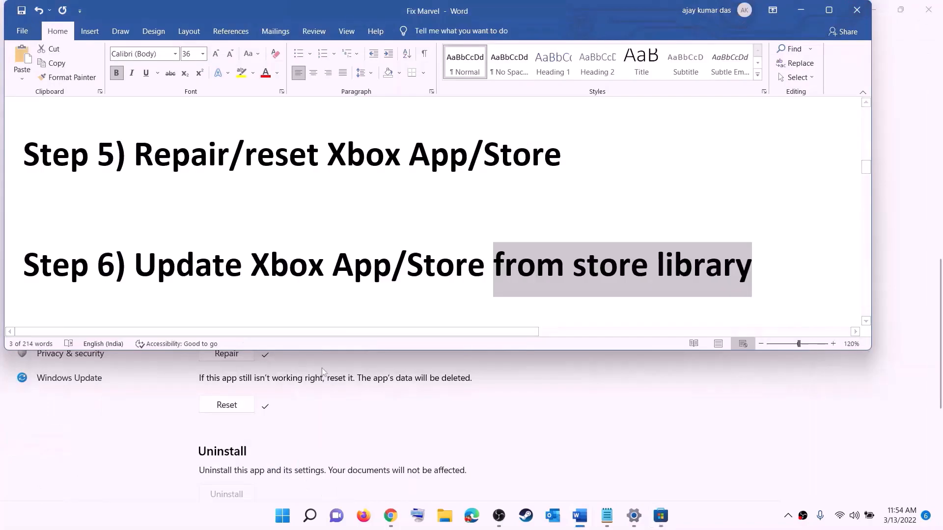
pyautogui.scroll(-3, 214, 268)
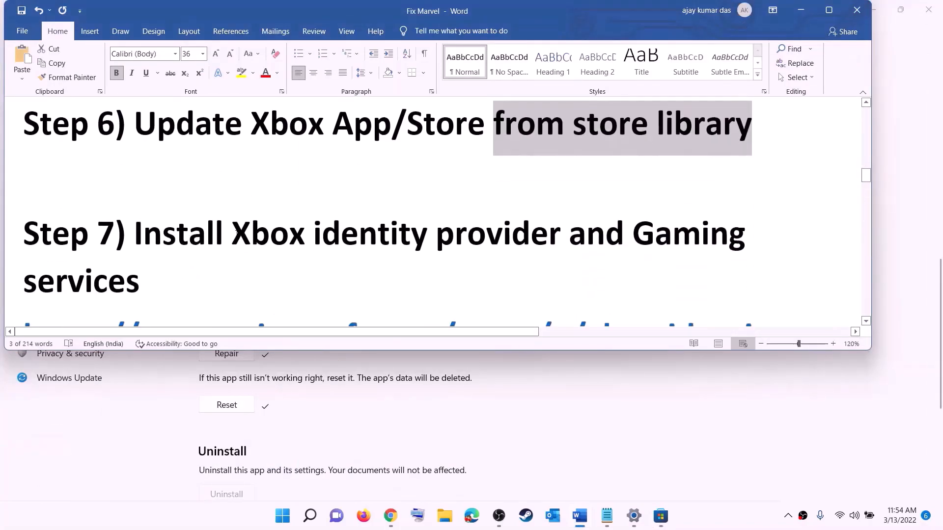
pyautogui.moveTo(234, 231); pyautogui.dragTo(24, 158)
pyautogui.scroll(-5, 169, 269)
pyautogui.rightClick(160, 194)
pyautogui.click(191, 218)
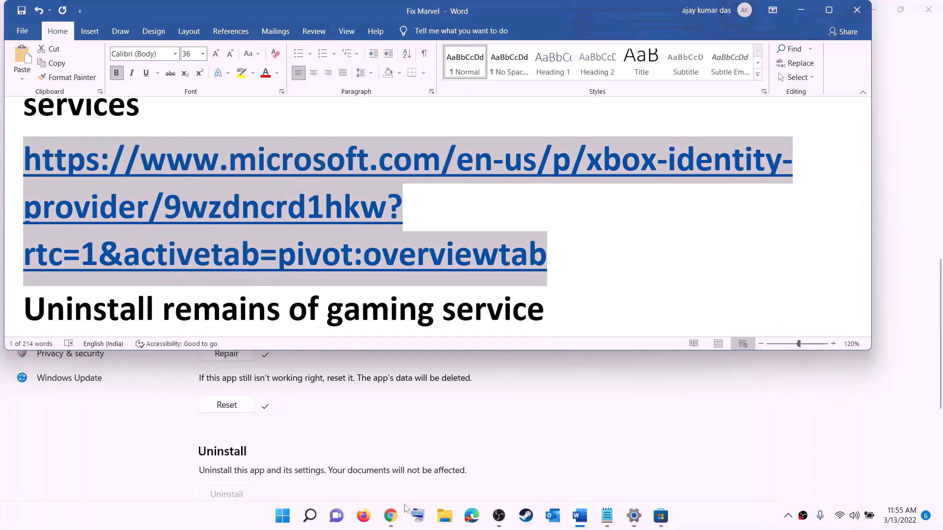
# Switch to Chrome and, from the Xbox Identity Provider web page, get the app by opening its listing in Microsoft Store.
pyautogui.click(390, 516)
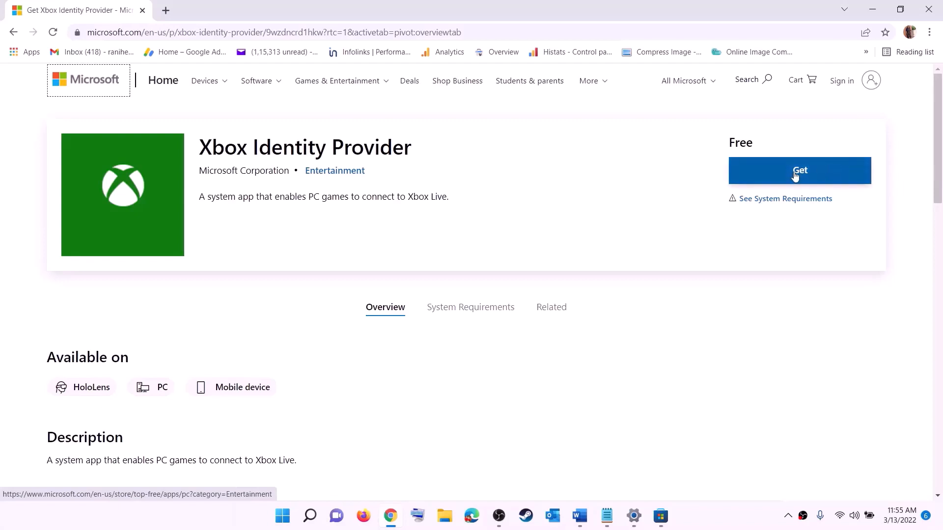
pyautogui.click(774, 165)
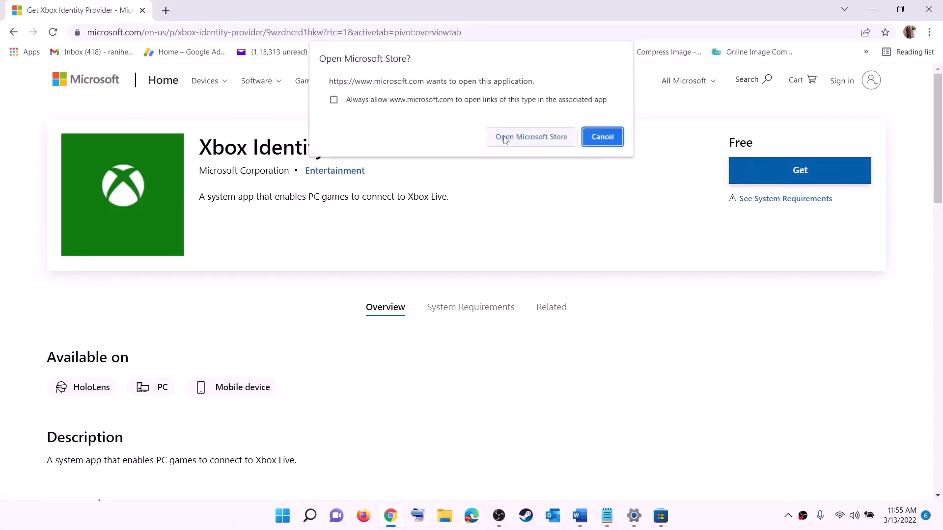
pyautogui.click(524, 141)
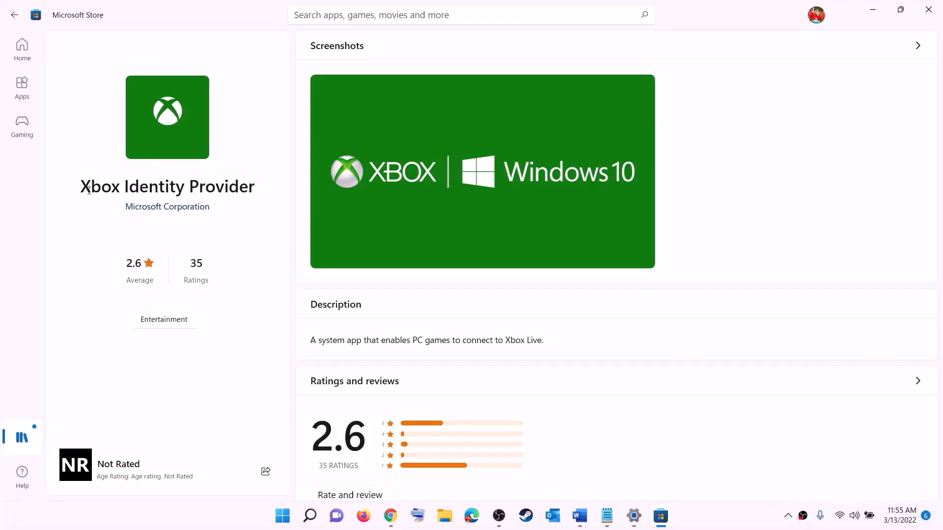
# Leave the Xbox Identity Provider listing and copy the command get-appxpackage Microsoft.GamingServices | remove-AppxPackage -allusers from the Word document.
pyautogui.moveTo(81, 189); pyautogui.dragTo(256, 189)
pyautogui.click(169, 238)
pyautogui.hotkey('alt', 'Tab')
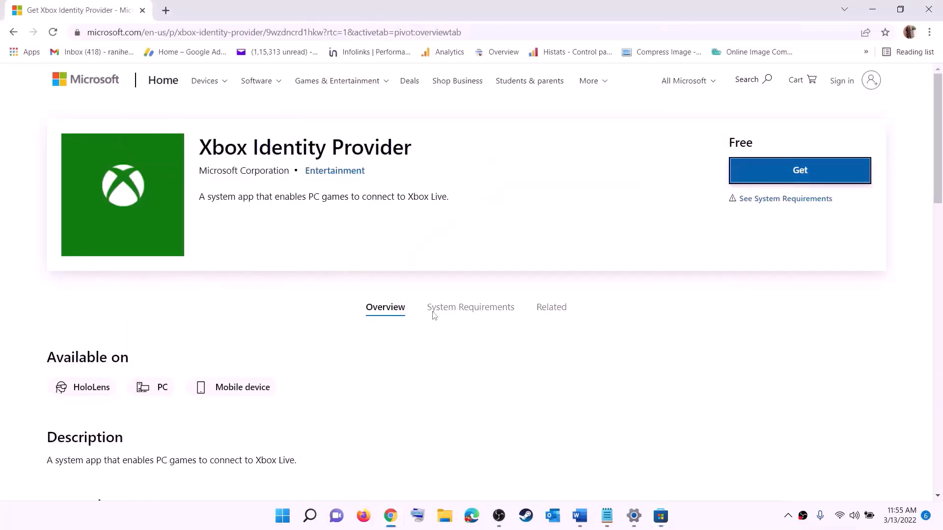
pyautogui.click(578, 515)
pyautogui.scroll(-5, 394, 238)
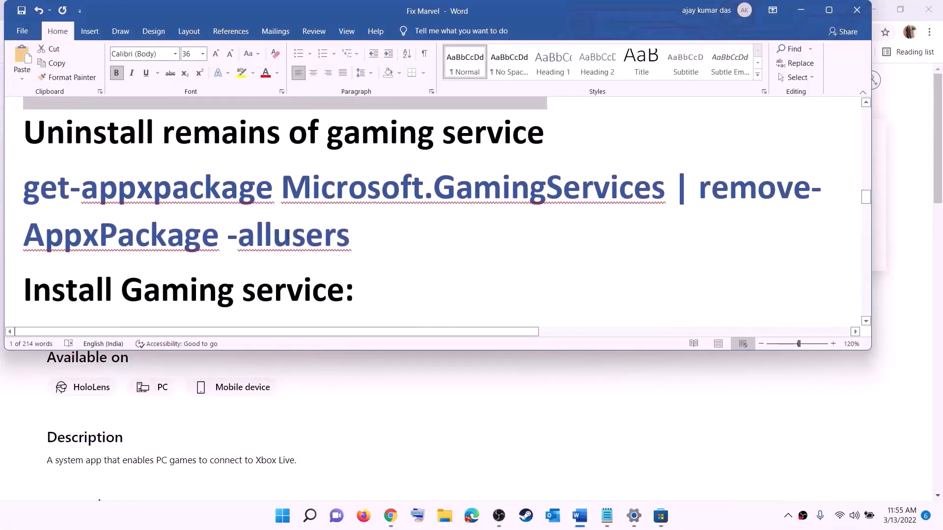
pyautogui.moveTo(350, 238); pyautogui.dragTo(22, 189)
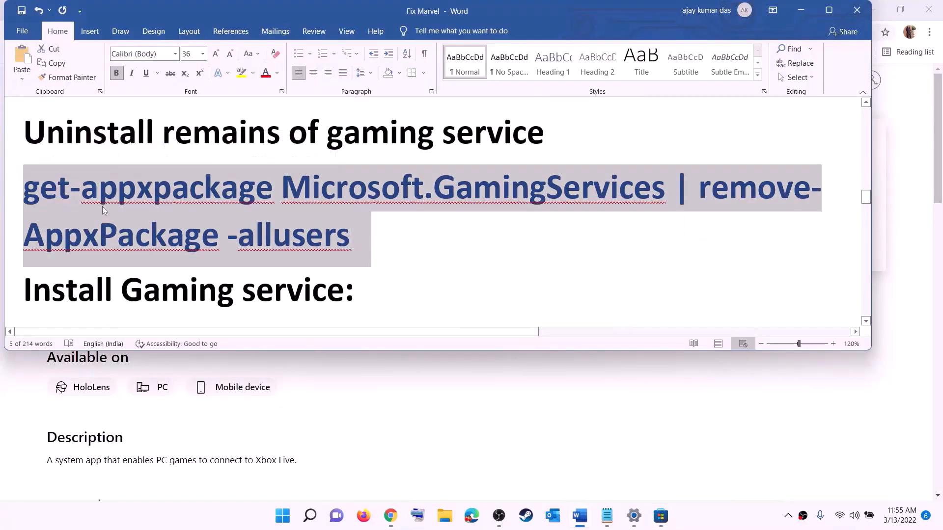
pyautogui.rightClick(103, 207)
pyautogui.click(140, 230)
# Open Windows PowerShell as administrator, allow it to make changes, and reposition its window over the document.
pyautogui.click(283, 516)
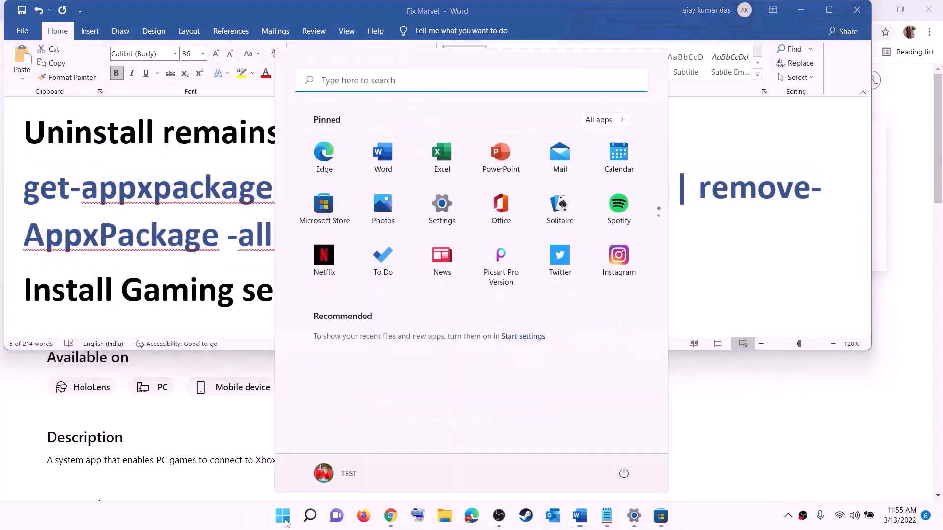
pyautogui.write('powers')
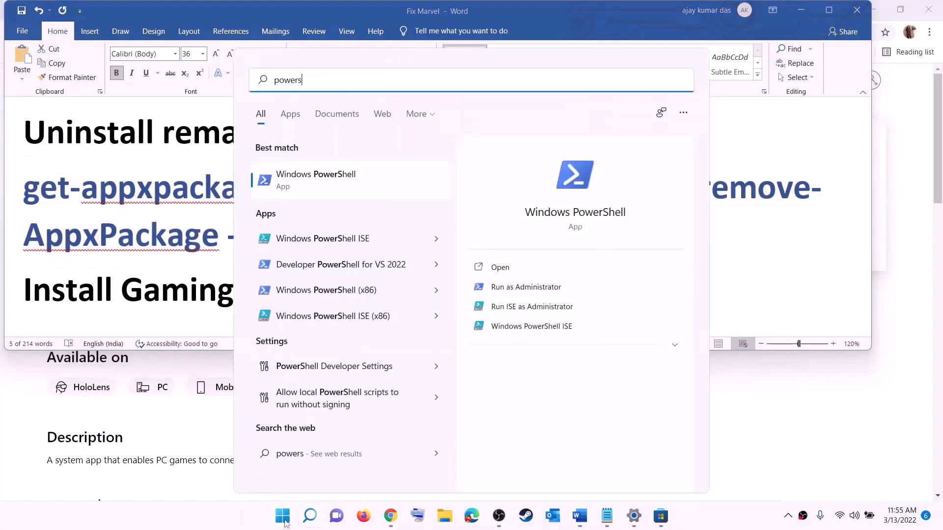
pyautogui.write('hell')
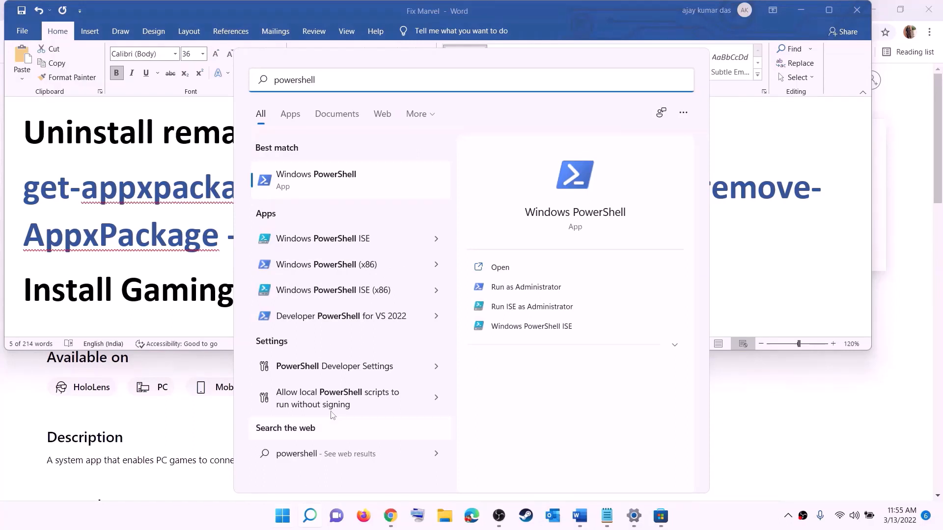
pyautogui.rightClick(324, 192)
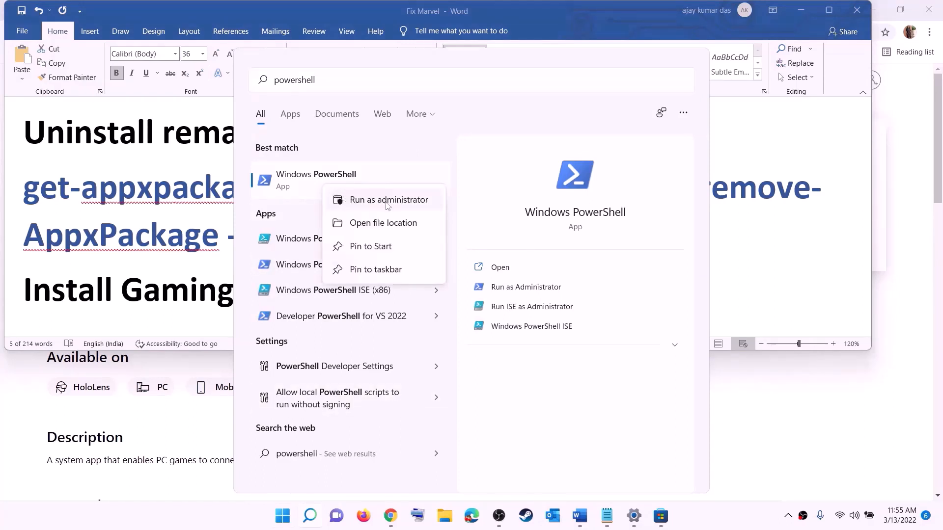
pyautogui.click(395, 207)
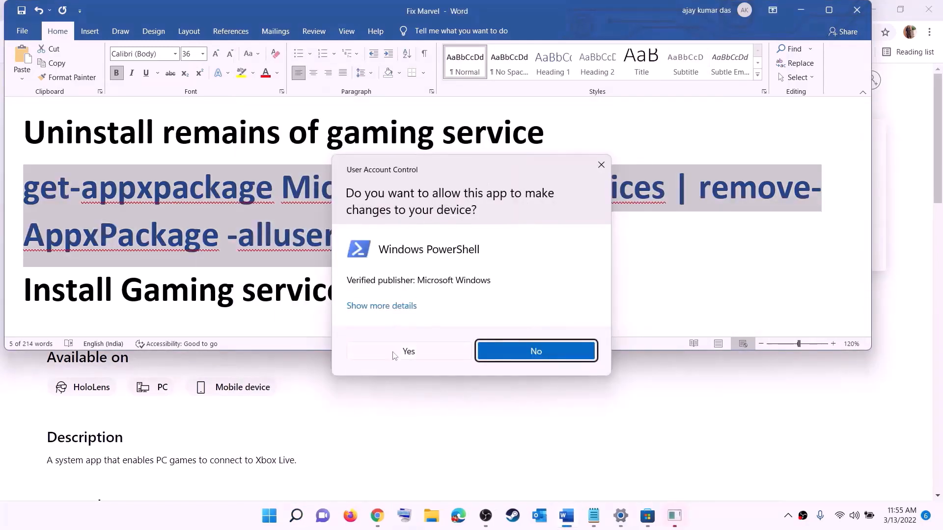
pyautogui.click(409, 352)
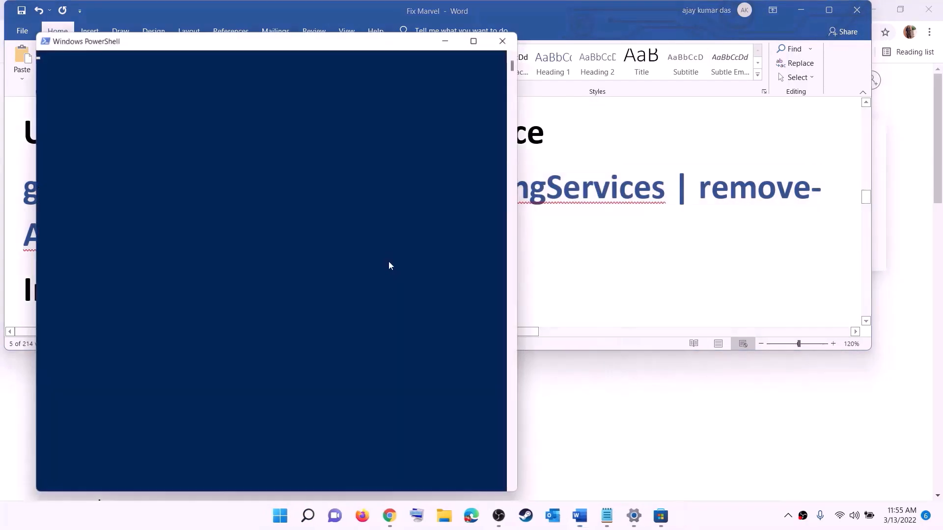
pyautogui.moveTo(342, 46); pyautogui.dragTo(440, 108)
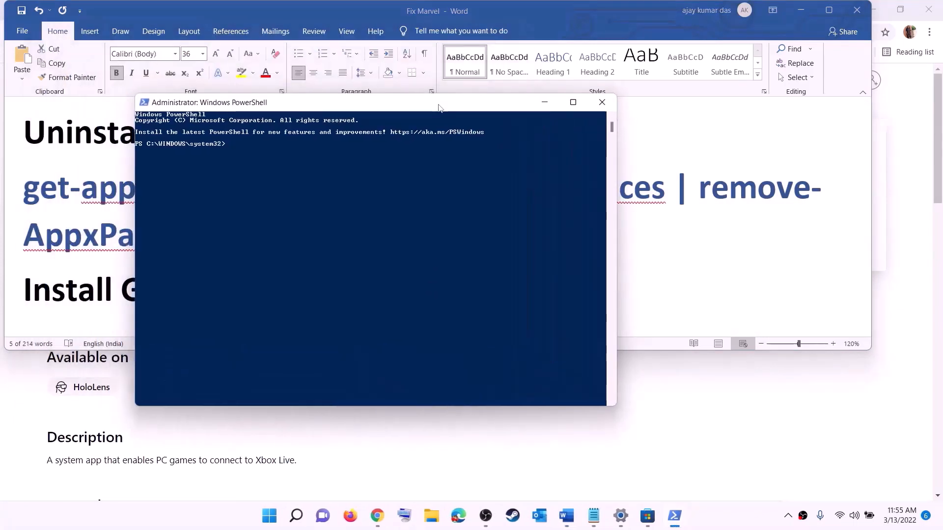
# Run the copied get-appxpackage Microsoft.GamingServices | remove-AppxPackage -allusers command in PowerShell to remove Gaming Services.
pyautogui.hotkey('ctrl', 'v')
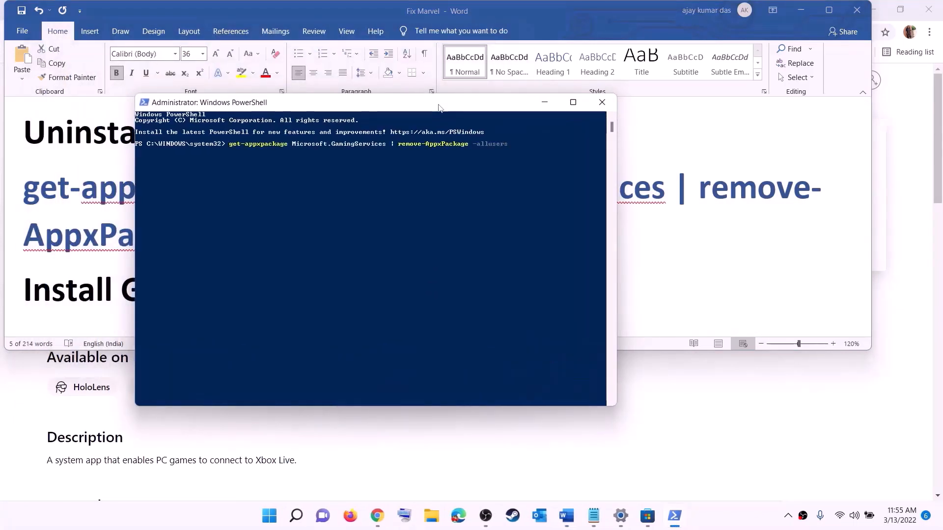
pyautogui.press('Return')
pyautogui.press('Return')
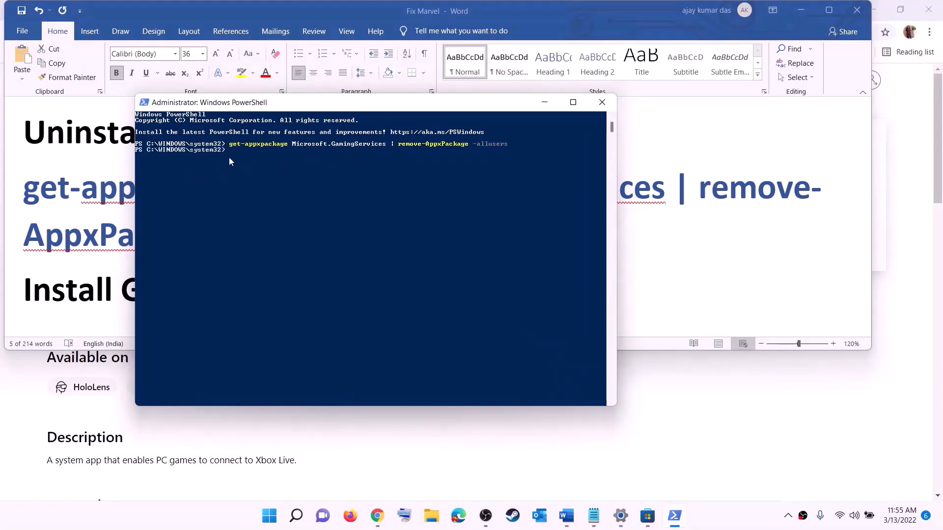
# Return to the Word document and copy the command start ms-windows-store://pdp/?productid=9MWPM2CQNLHN under Install Gaming service.
pyautogui.click(106, 233)
pyautogui.scroll(-3, 147, 231)
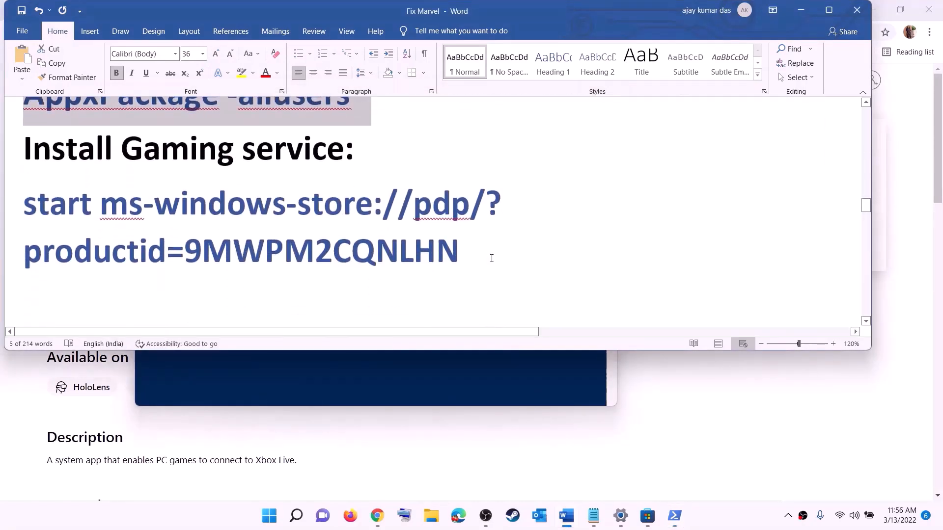
pyautogui.doubleClick(7, 230)
pyautogui.rightClick(103, 222)
pyautogui.click(132, 244)
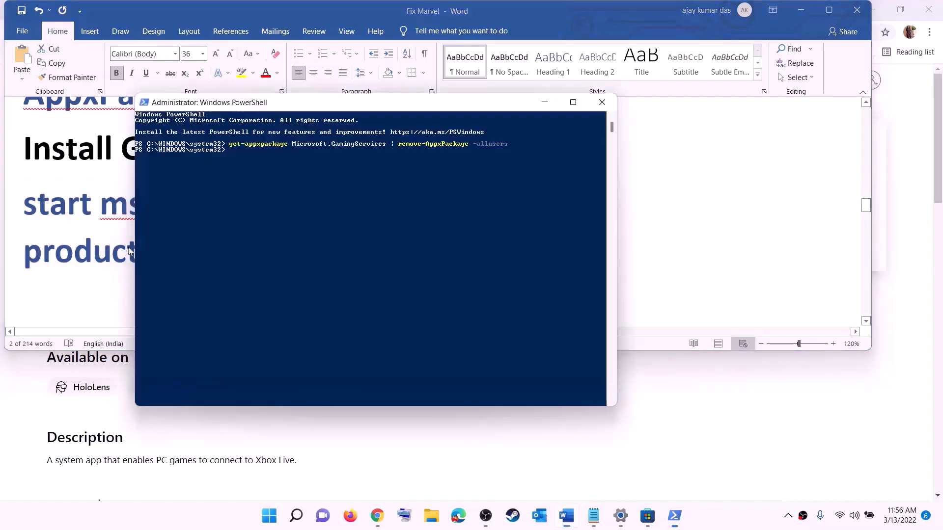
# Run the copied store command in PowerShell and install Gaming Services from the Microsoft Store page it opens.
pyautogui.hotkey('alt', 'Tab')
pyautogui.rightClick(281, 214)
pyautogui.press('Return')
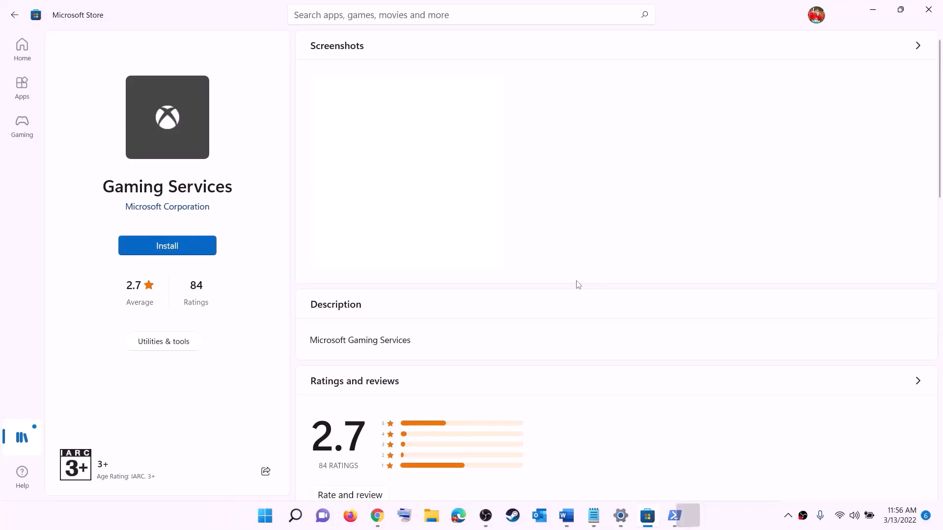
pyautogui.click(422, 355)
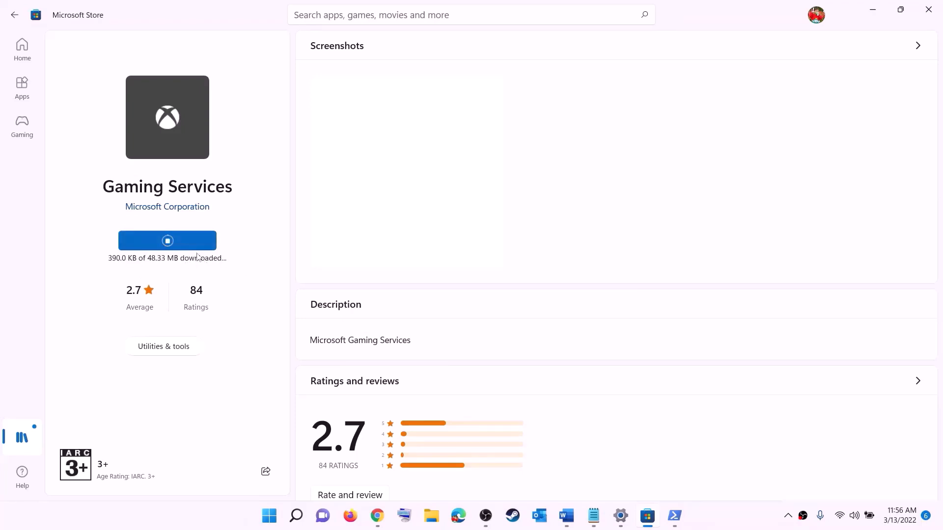
# Go to the list of required services in the Word document, then open the Windows Services console.
pyautogui.click(566, 515)
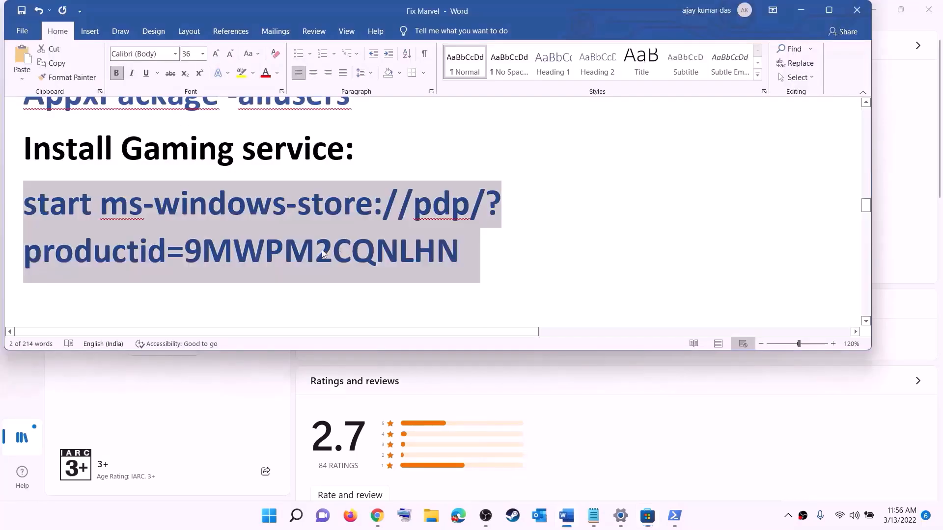
pyautogui.scroll(-2, 310, 254)
pyautogui.scroll(-5, 311, 254)
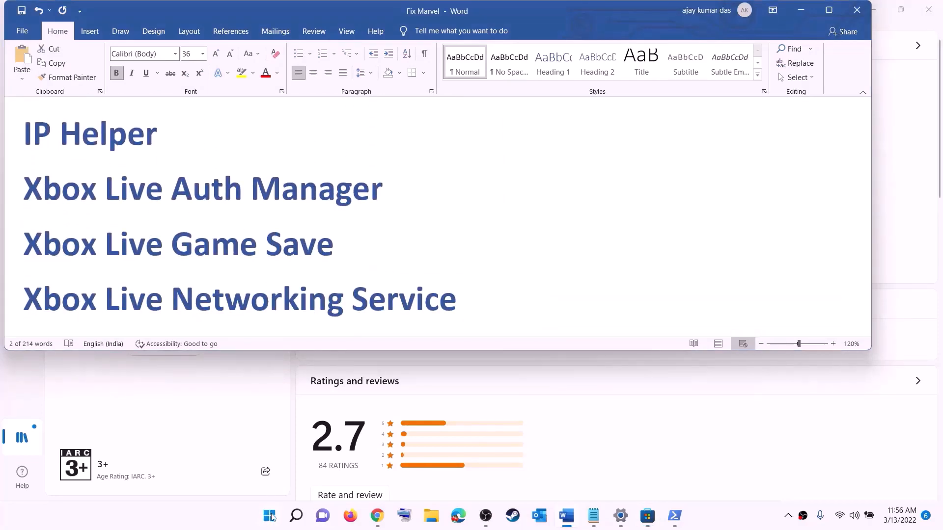
pyautogui.click(269, 516)
pyautogui.write('serv')
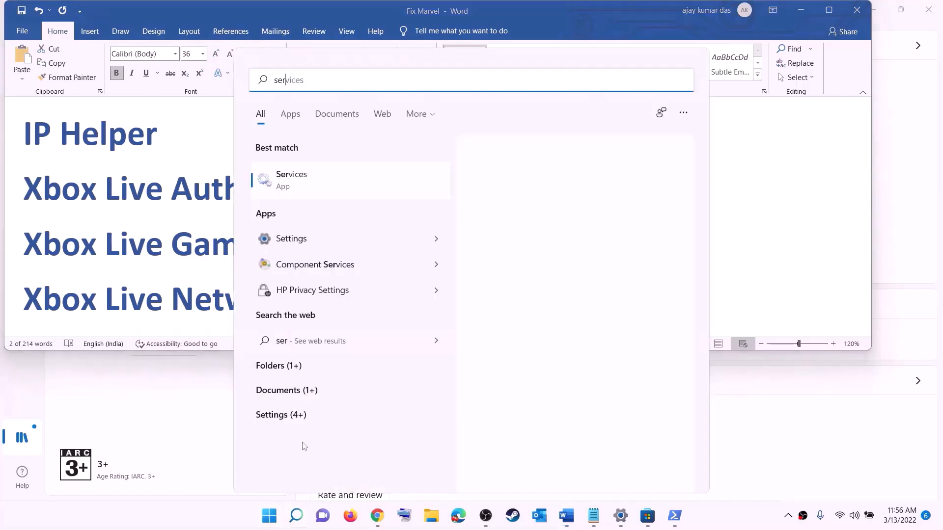
pyautogui.write('ic')
pyautogui.click(261, 183)
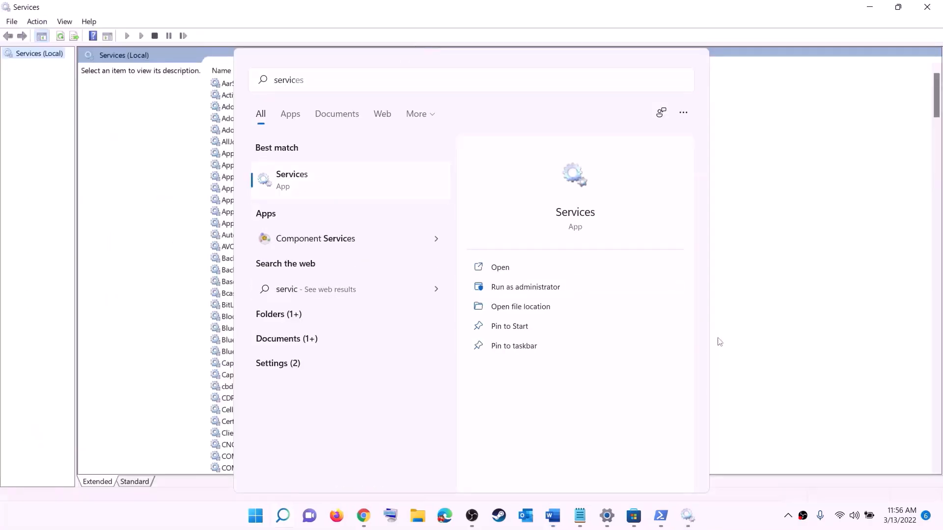
# Find the IP Helper service, set its startup type to Automatic, and apply the setting.
pyautogui.click(273, 294)
pyautogui.press('i')
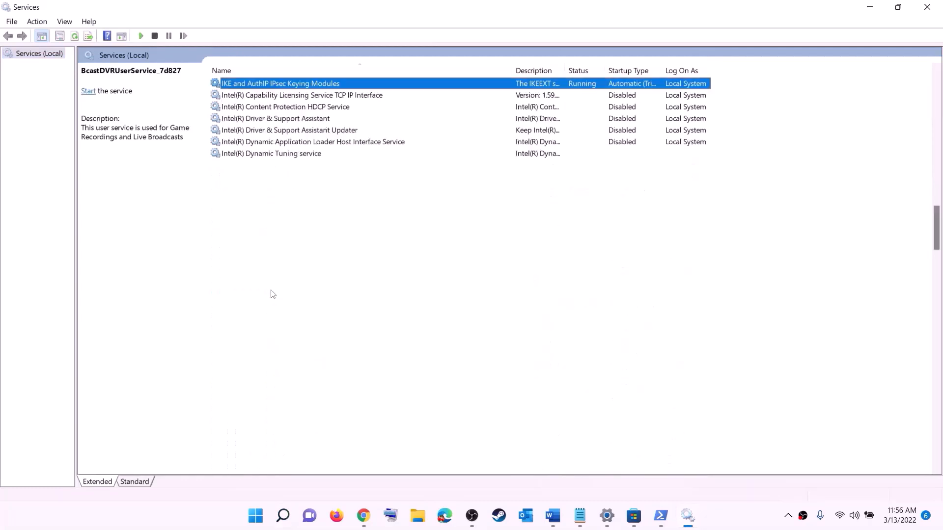
pyautogui.click(246, 283)
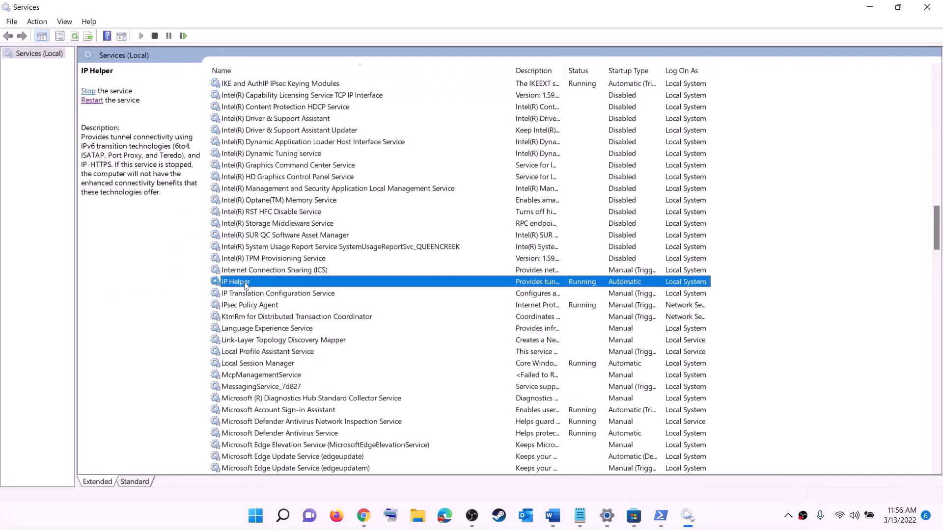
pyautogui.doubleClick(283, 286)
pyautogui.click(428, 243)
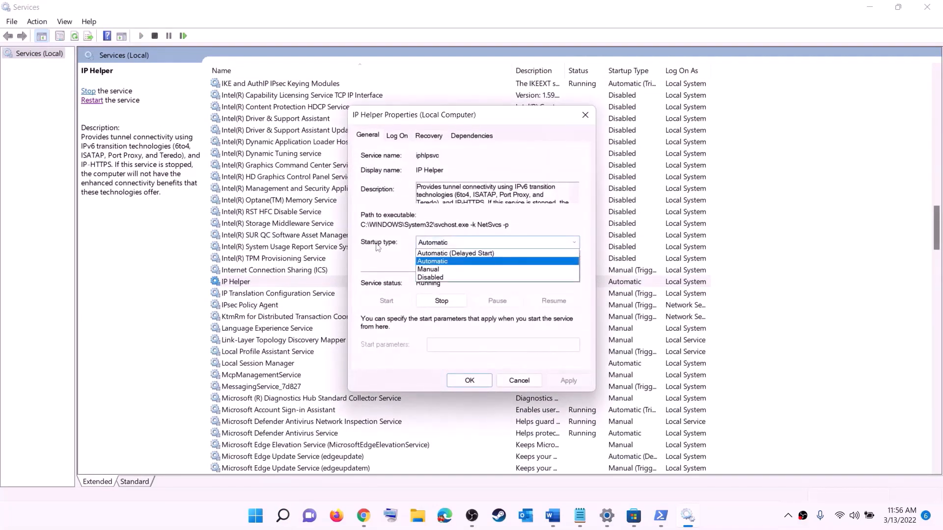
pyautogui.click(497, 261)
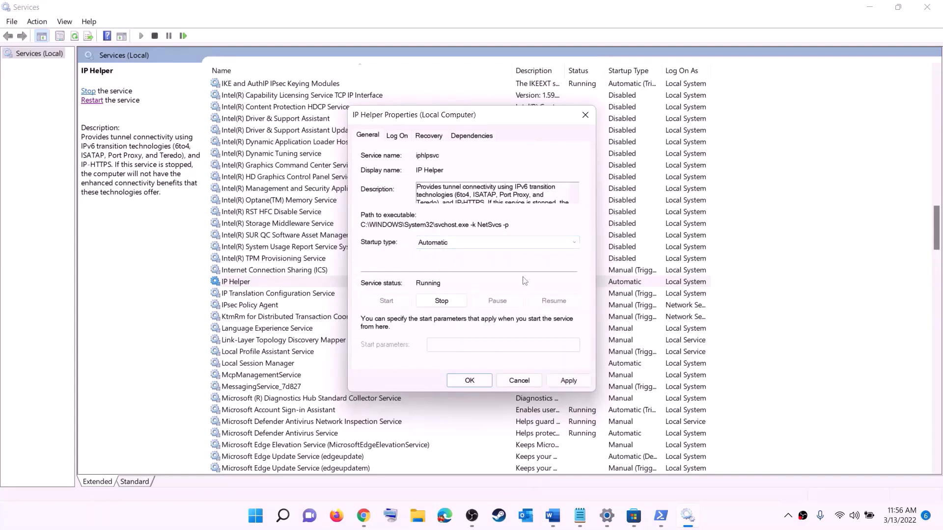
pyautogui.click(559, 384)
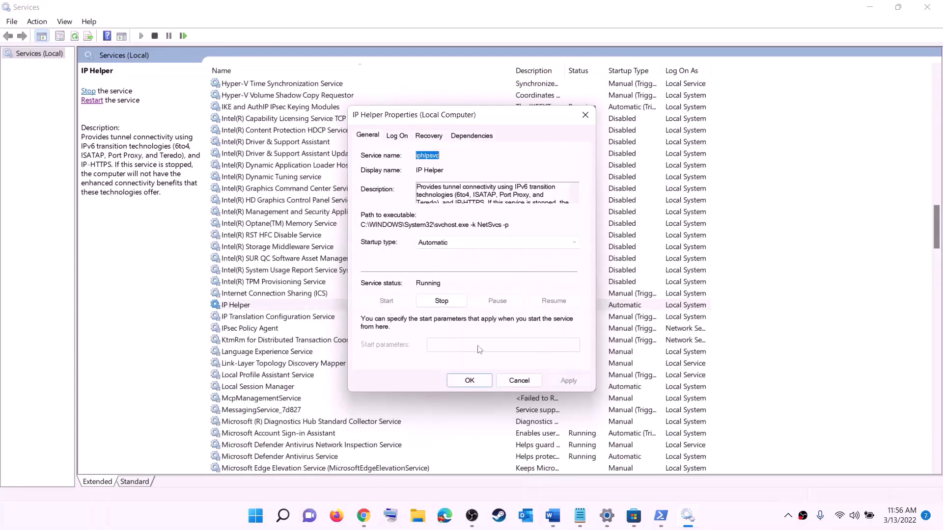
pyautogui.click(469, 381)
# Find Xbox Accessory Management Service, set its startup type to Automatic, and apply the setting.
pyautogui.click(291, 356)
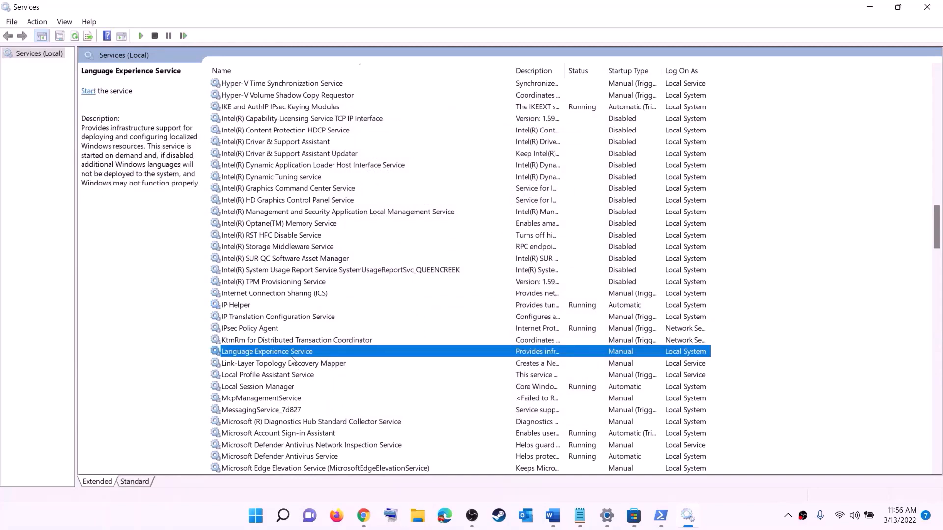
pyautogui.press('x')
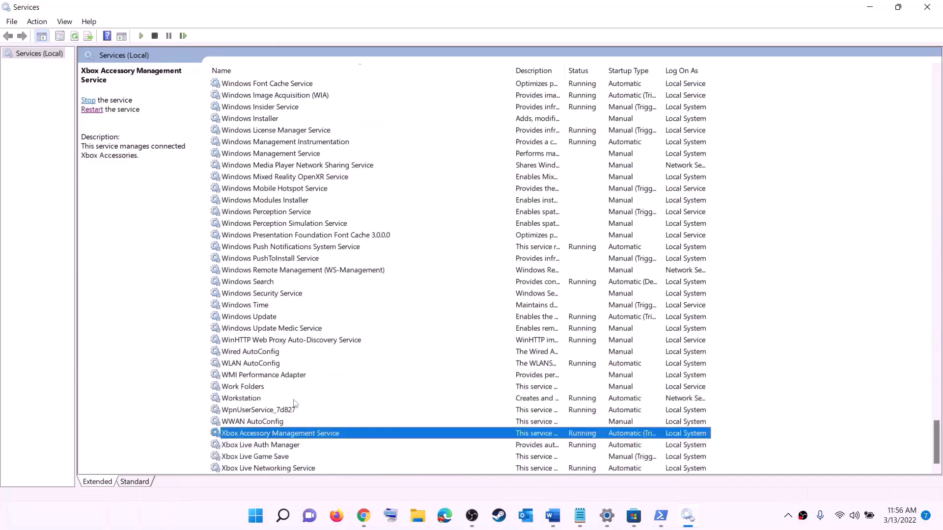
pyautogui.doubleClick(260, 435)
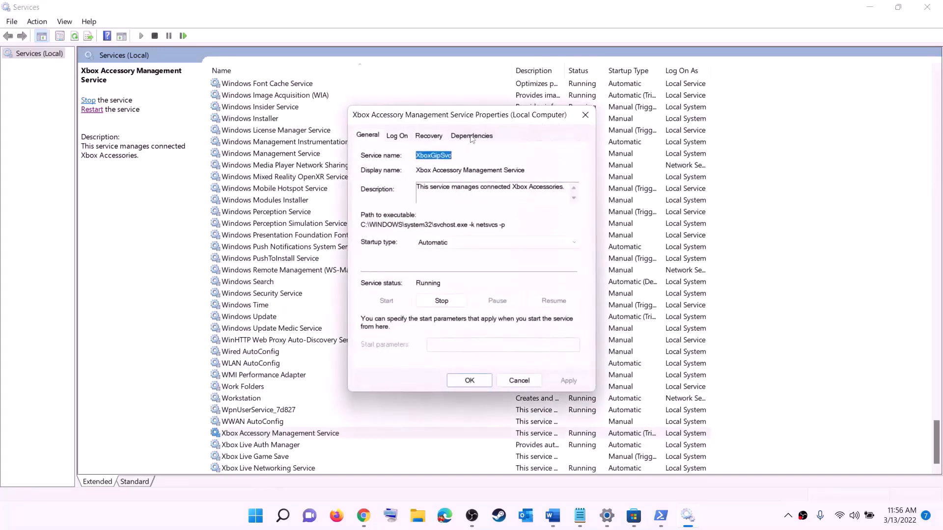
pyautogui.click(449, 250)
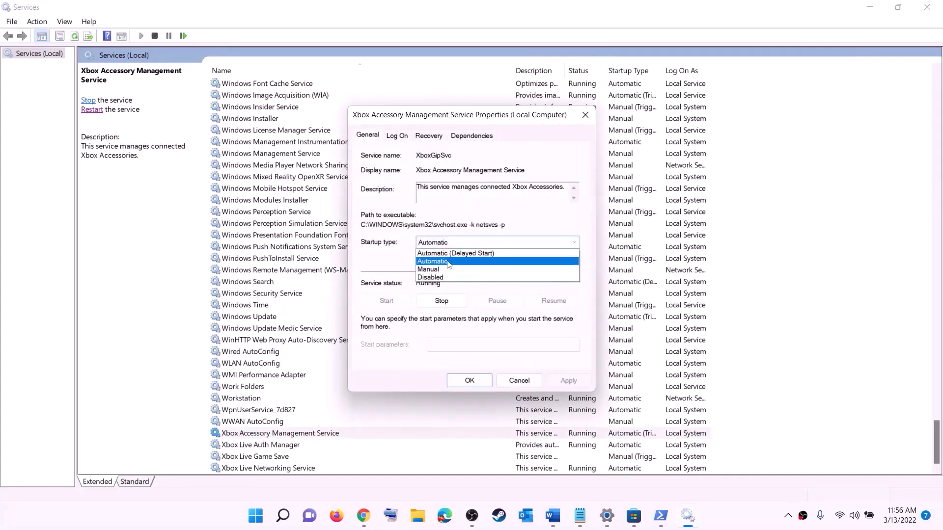
pyautogui.click(450, 248)
pyautogui.click(569, 385)
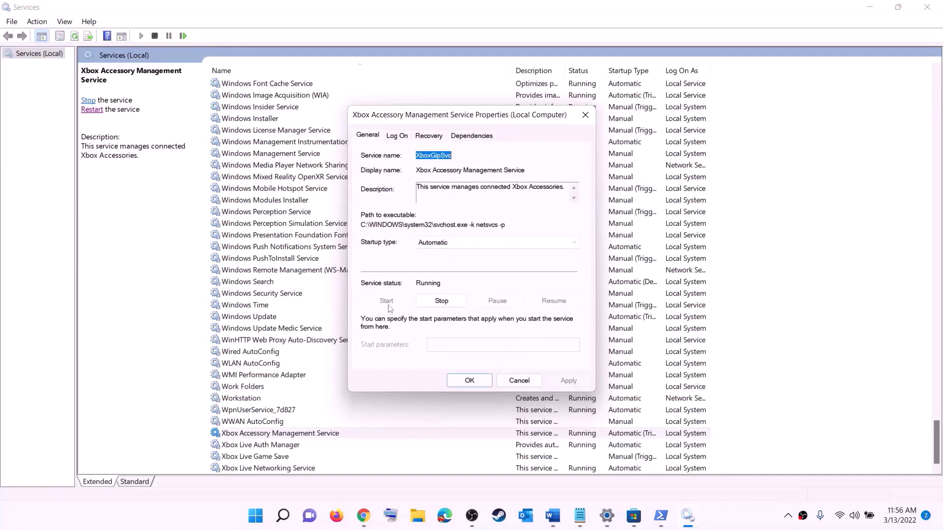
pyautogui.click(469, 380)
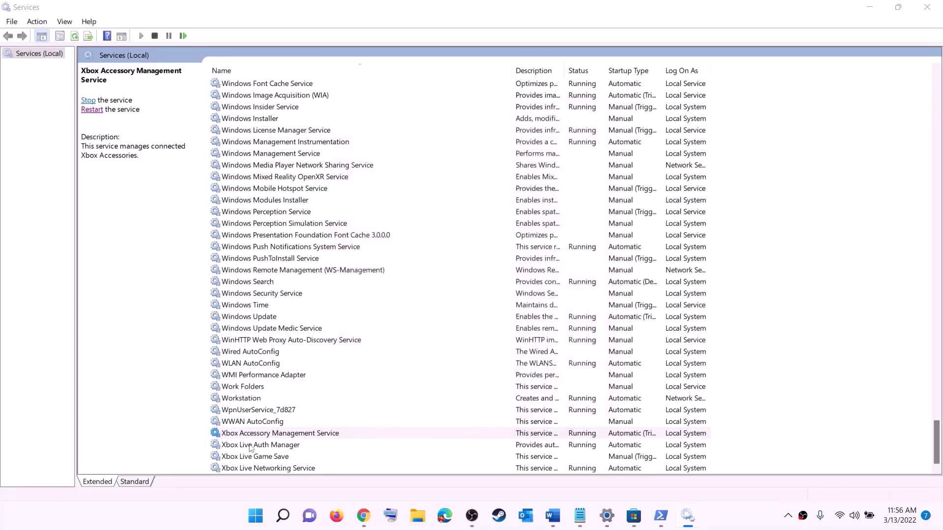
# Set the startup type of the Xbox Live Auth Manager service to Automatic and apply it.
pyautogui.press('Down')
pyautogui.press('Return')
pyautogui.click(475, 258)
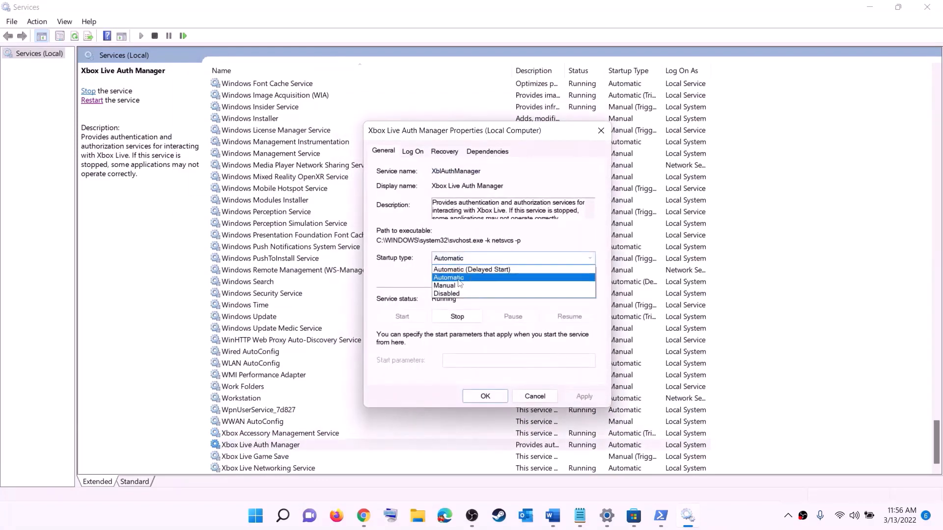
pyautogui.click(471, 277)
pyautogui.click(581, 395)
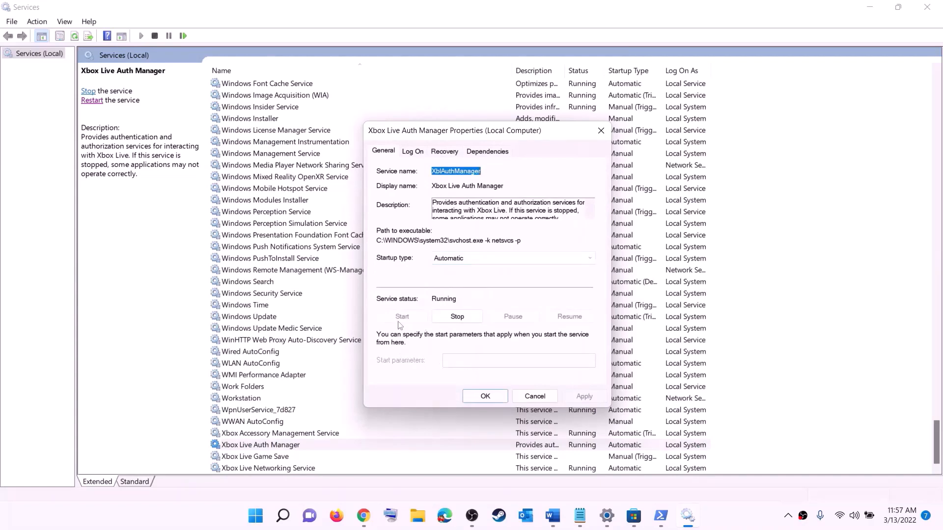
pyautogui.click(485, 396)
# Set the Xbox Live Game Save service's startup type to Automatic, apply it, and start the service.
pyautogui.press('Down')
pyautogui.press('Return')
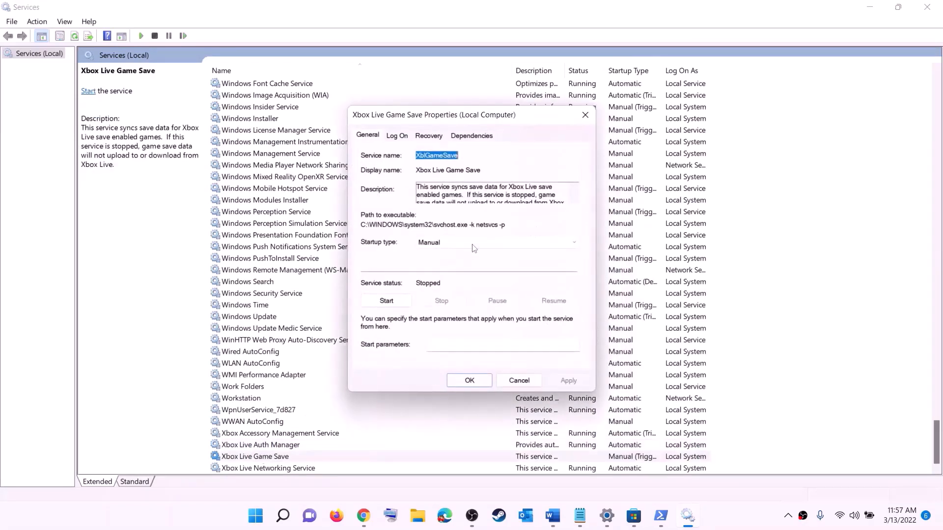
pyautogui.click(474, 248)
pyautogui.click(437, 262)
pyautogui.click(569, 381)
pyautogui.click(391, 300)
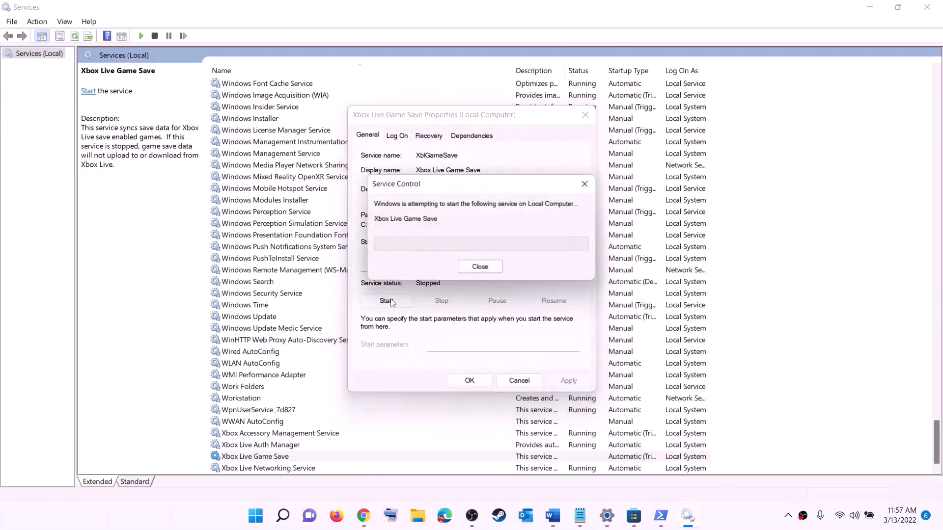
pyautogui.click(474, 381)
# Set the startup type of Xbox Live Networking Service to Automatic and confirm its properties.
pyautogui.doubleClick(275, 469)
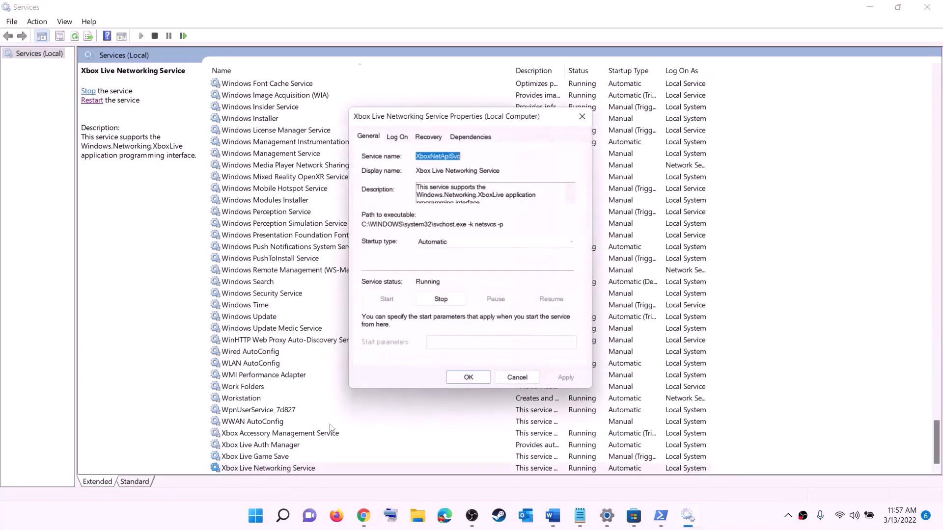
pyautogui.click(467, 243)
pyautogui.click(555, 358)
pyautogui.click(569, 382)
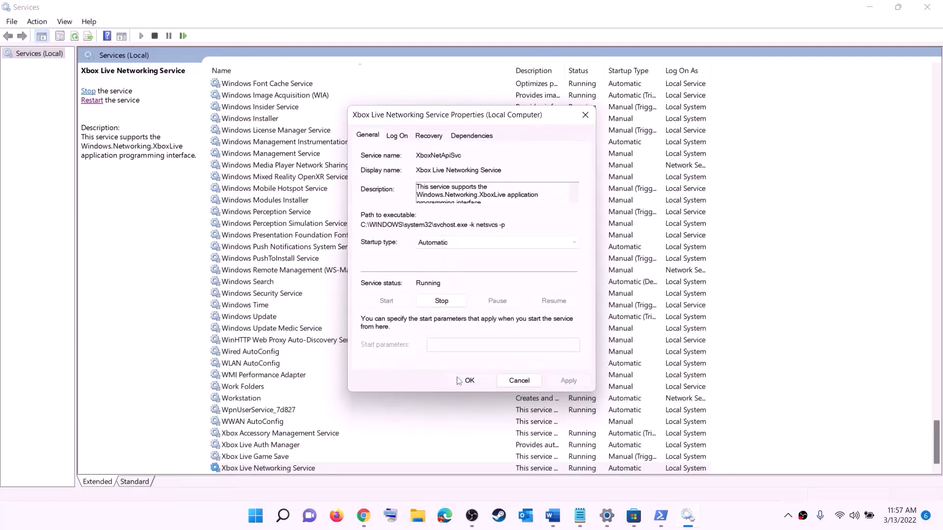
pyautogui.click(469, 381)
# Set the Windows Update service's startup type to Automatic (Delayed Start) and apply the setting.
pyautogui.click(267, 318)
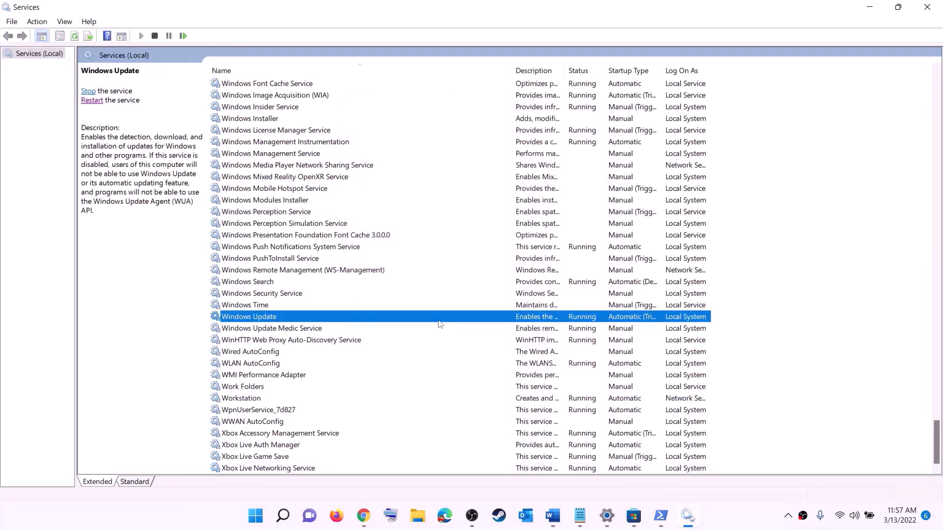
pyautogui.doubleClick(437, 319)
pyautogui.click(496, 242)
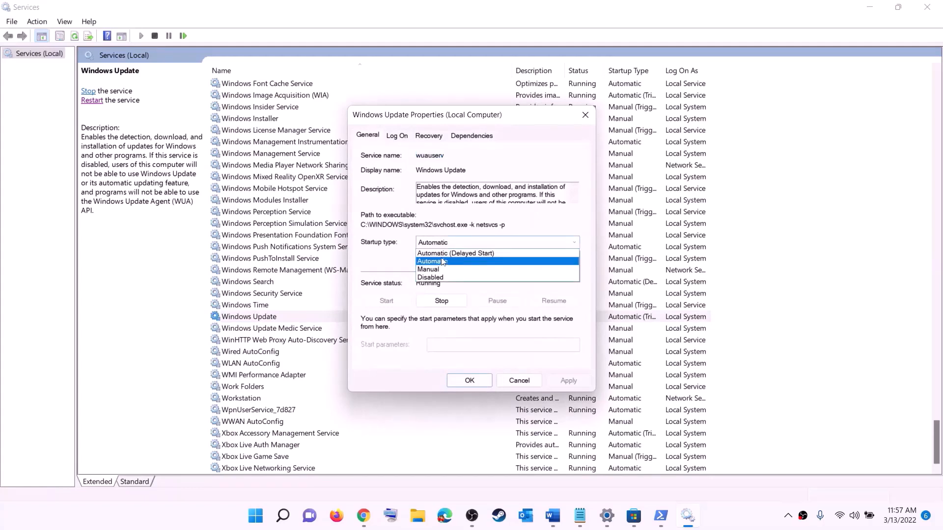
pyautogui.click(467, 253)
pyautogui.click(578, 383)
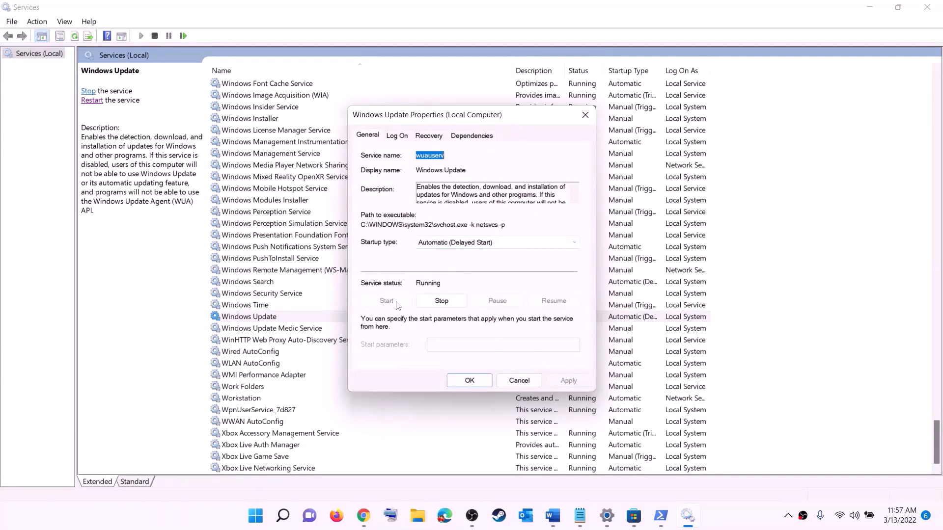
pyautogui.click(469, 380)
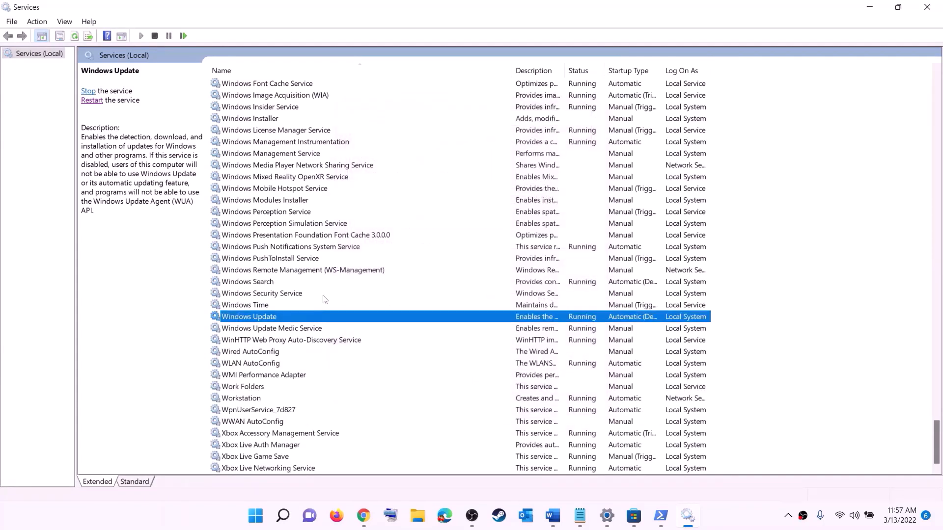
# Find the two Gaming Services entries and stop the one that logs on as Local System.
pyautogui.click(311, 274)
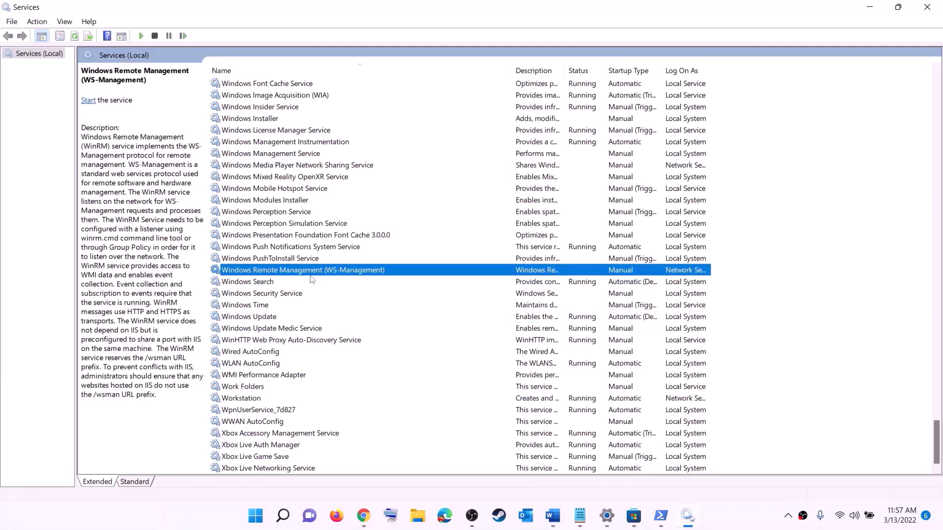
pyautogui.press('g')
pyautogui.scroll(4, 638, 258)
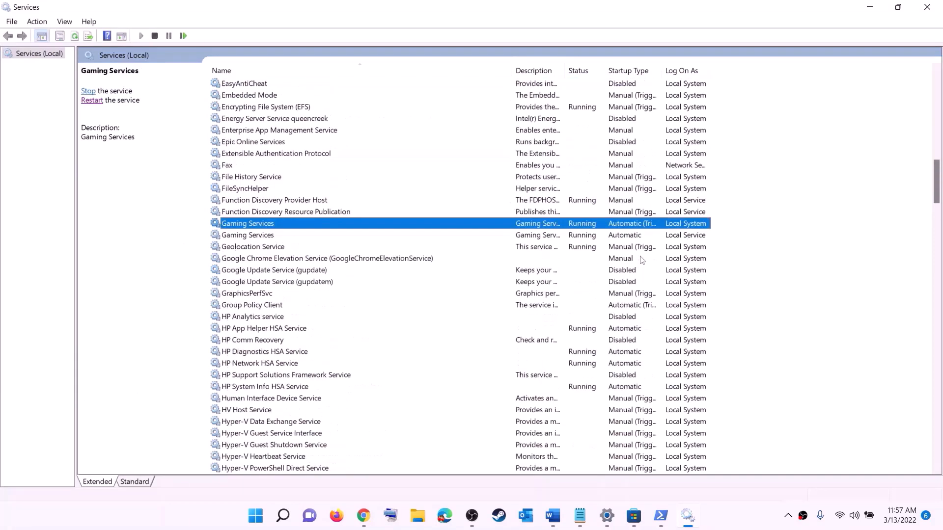
pyautogui.click(589, 238)
pyautogui.click(589, 227)
pyautogui.click(589, 236)
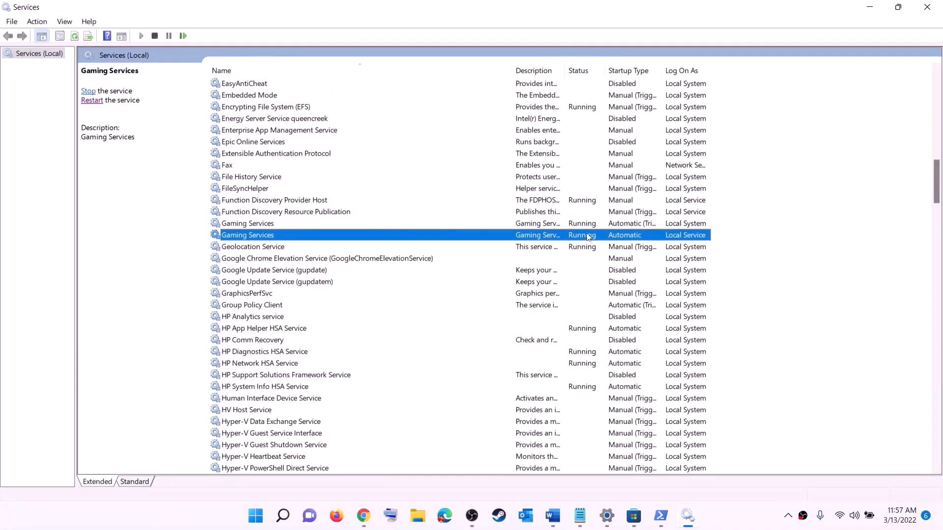
pyautogui.click(583, 228)
pyautogui.rightClick(582, 226)
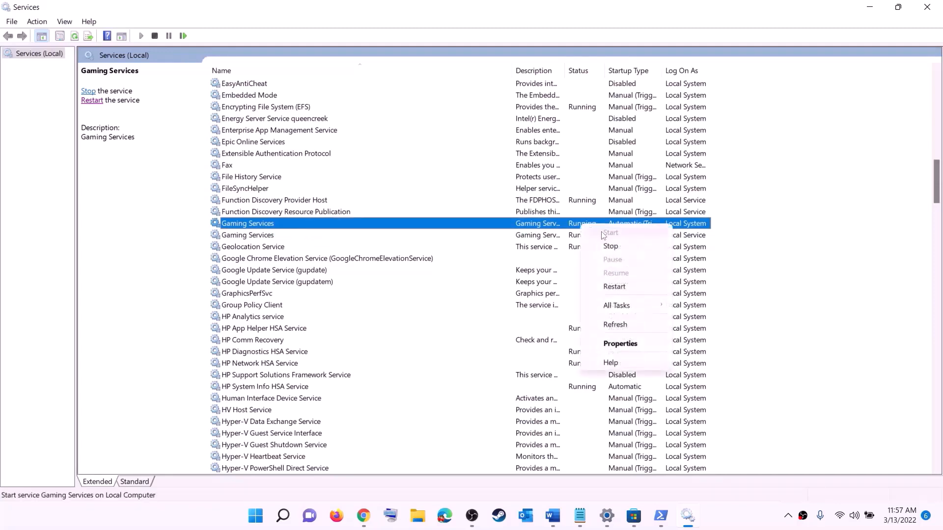
pyautogui.click(571, 229)
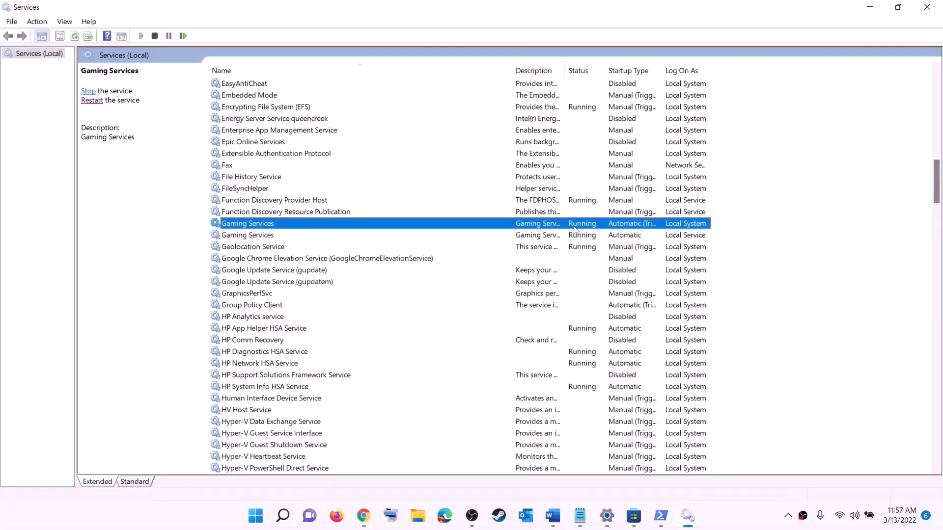
pyautogui.rightClick(579, 226)
pyautogui.click(599, 246)
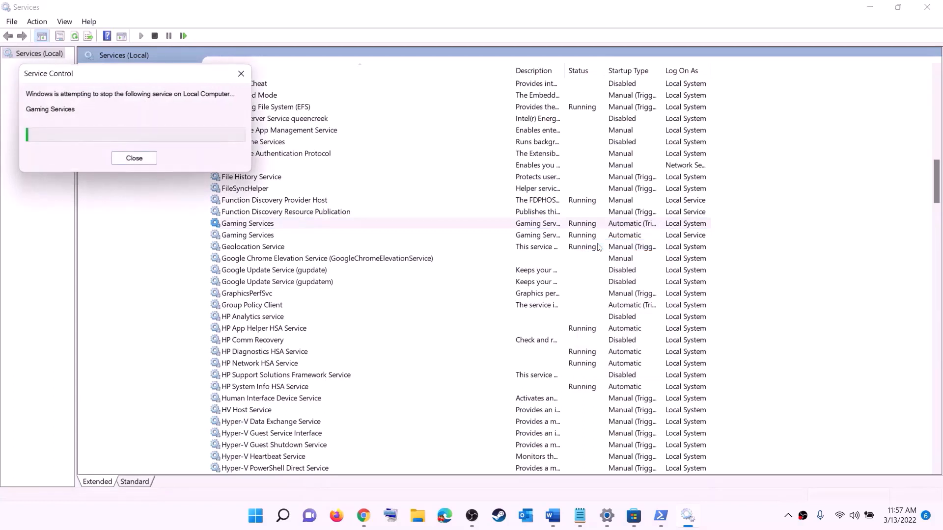
# Stop the second Gaming Services entry, which logs on as Local Service.
pyautogui.click(585, 237)
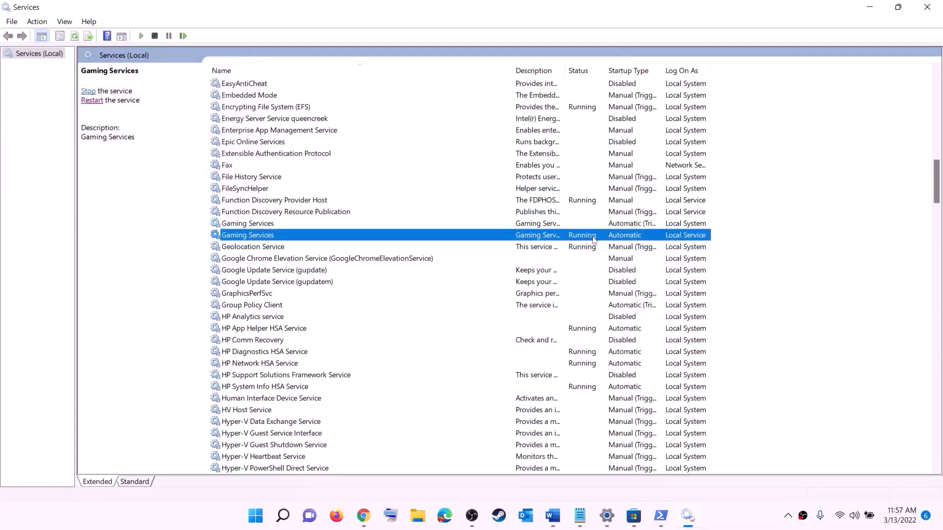
pyautogui.rightClick(584, 240)
pyautogui.click(609, 258)
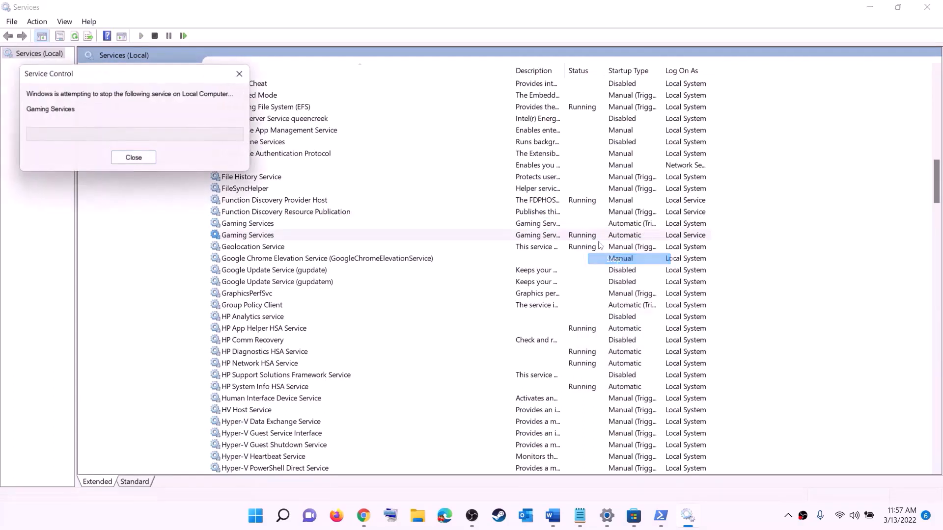
# Start both Gaming Services entries again, beginning with the Local System one.
pyautogui.click(569, 225)
pyautogui.rightClick(559, 225)
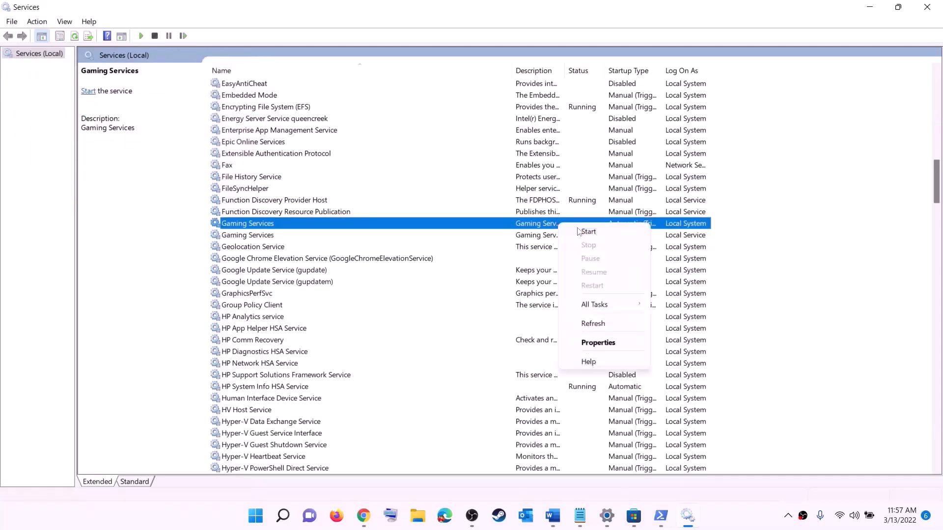
pyautogui.click(597, 232)
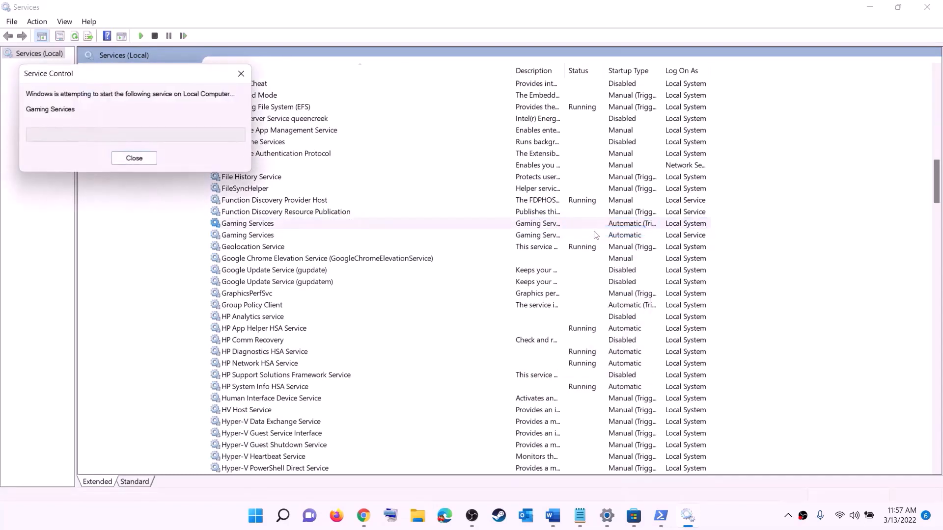
pyautogui.click(560, 236)
pyautogui.rightClick(560, 237)
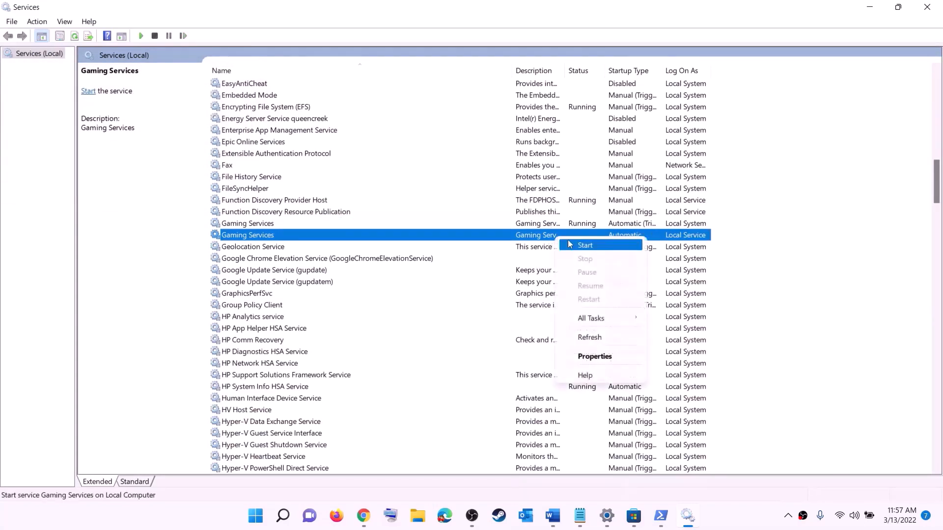
pyautogui.click(580, 246)
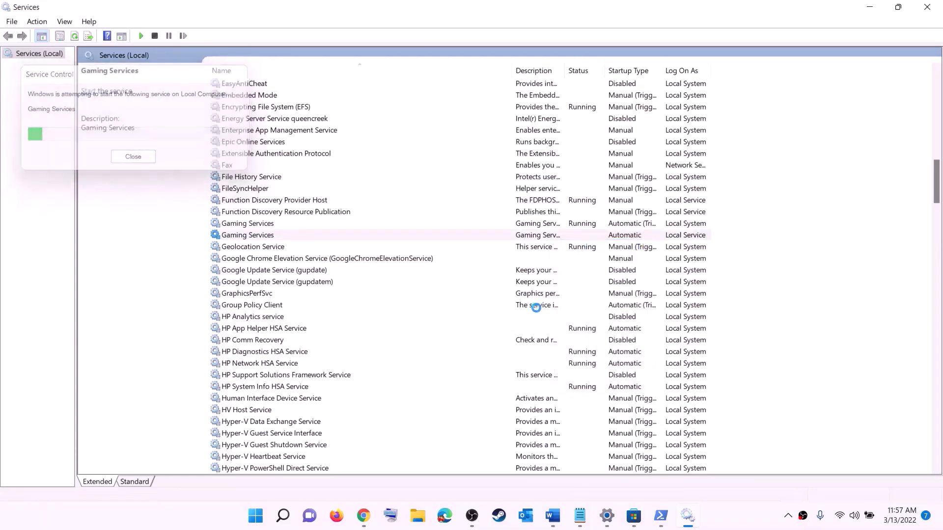
# Find Microsoft Store Install Service, set its startup type to Automatic, and confirm its properties.
pyautogui.click(537, 308)
pyautogui.press('m')
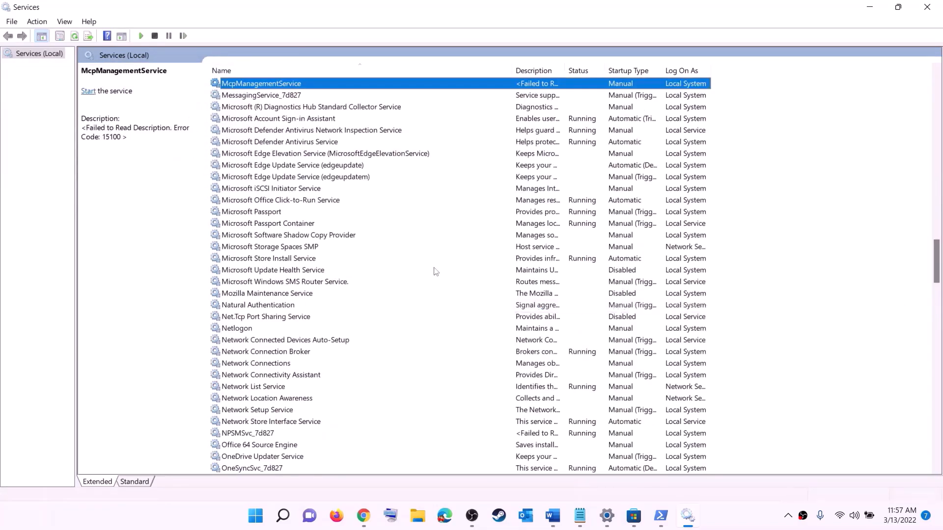
pyautogui.click(281, 261)
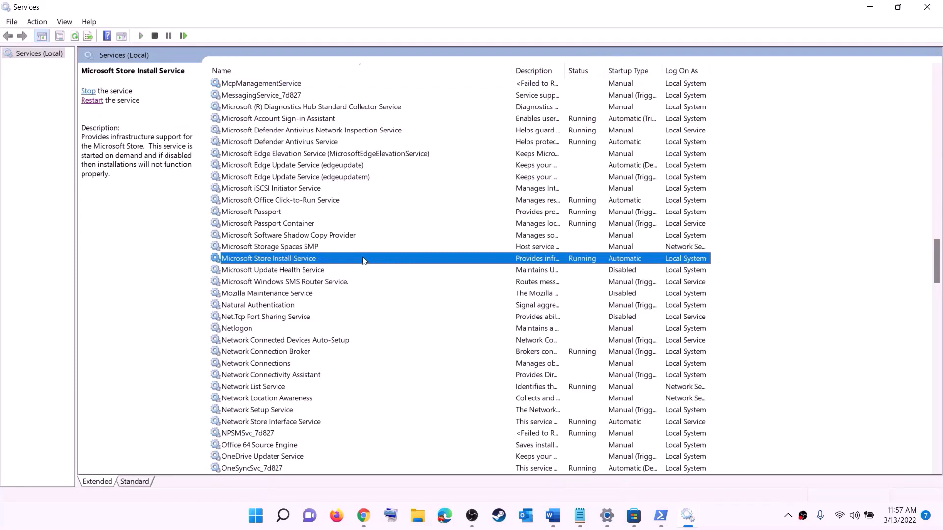
pyautogui.doubleClick(363, 260)
pyautogui.click(496, 242)
pyautogui.click(442, 260)
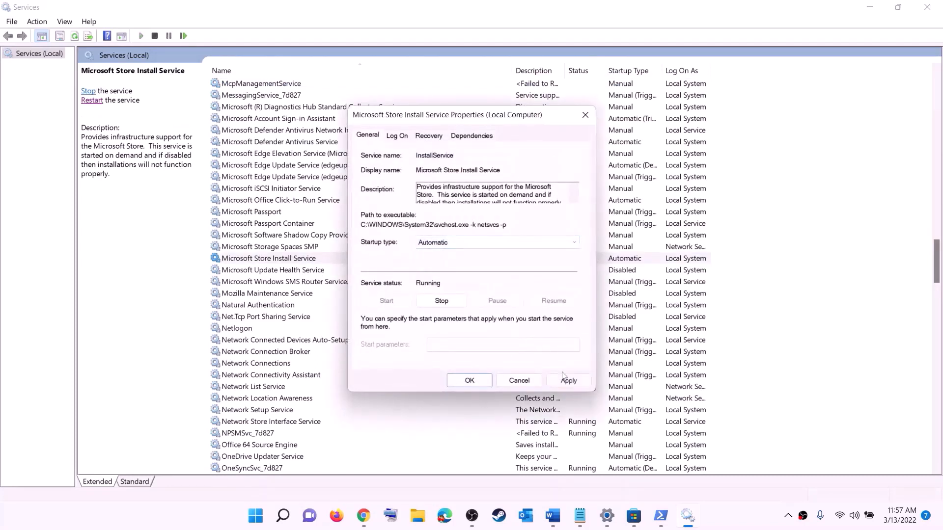
pyautogui.click(565, 380)
pyautogui.click(469, 380)
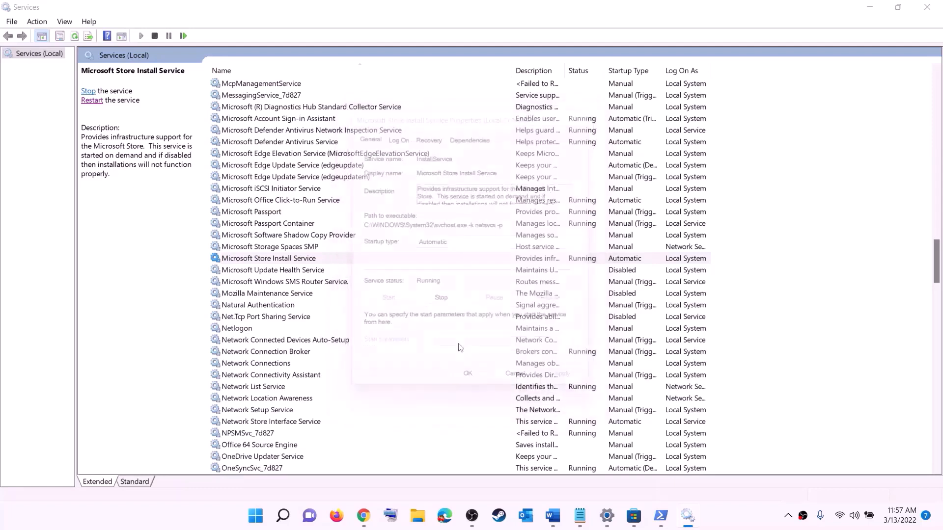
# Set Background Intelligent Transfer Service's startup type to Automatic, apply it, and close the Services console.
pyautogui.click(312, 225)
pyautogui.press('b')
pyautogui.scroll(4, 317, 143)
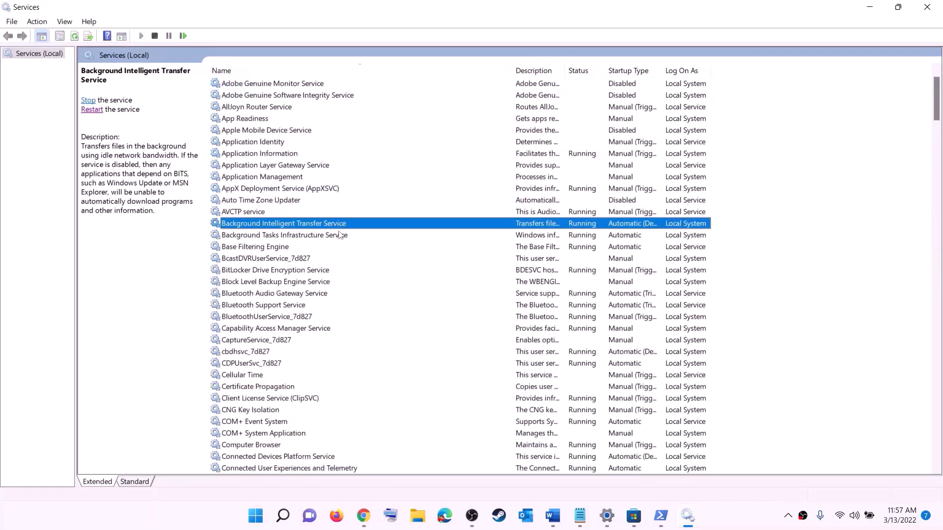
pyautogui.doubleClick(343, 223)
pyautogui.click(475, 248)
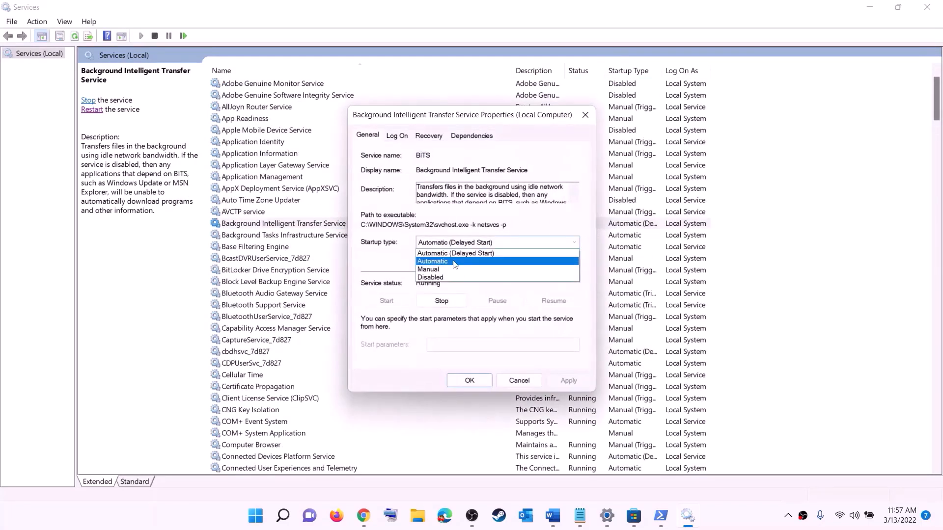
pyautogui.click(455, 261)
pyautogui.click(568, 380)
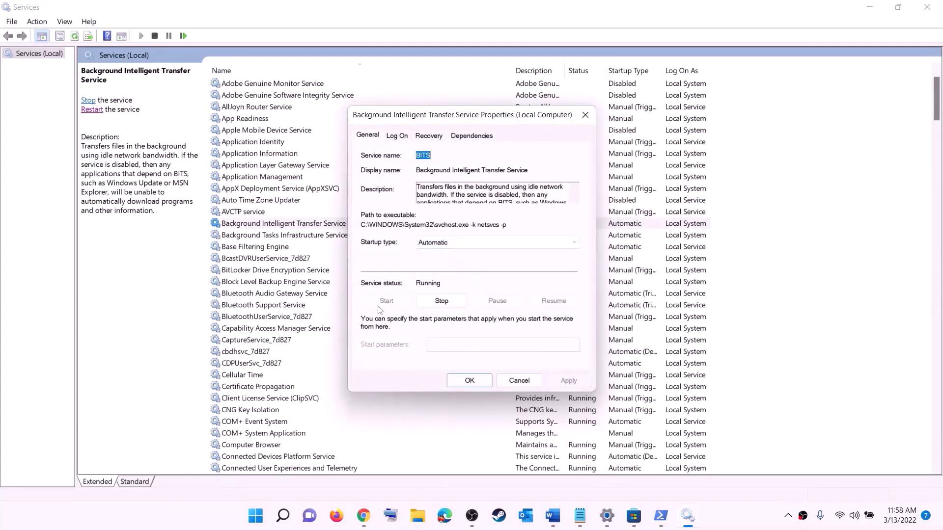
pyautogui.click(469, 381)
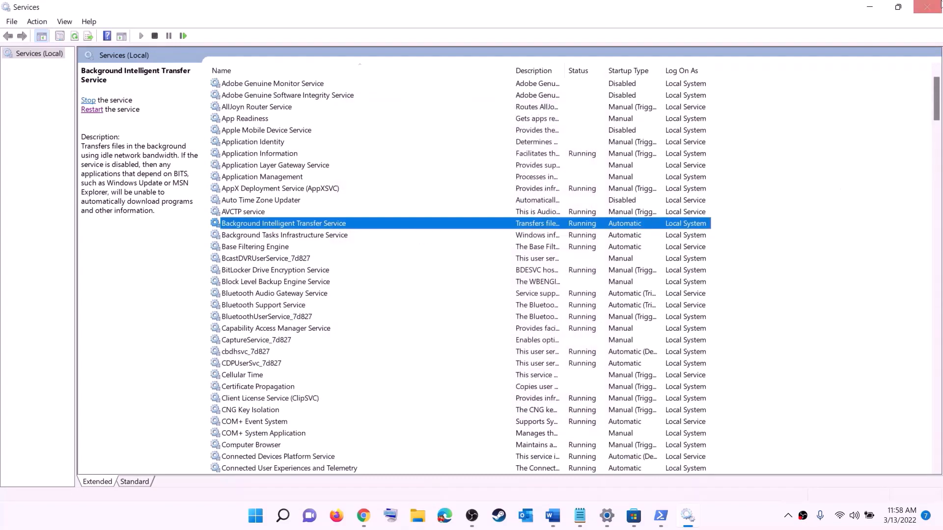
pyautogui.click(927, 7)
# Highlight the Update Windows text of Step 9 in the Word document, then open the Windows Update page in Settings.
pyautogui.scroll(-8, 342, 278)
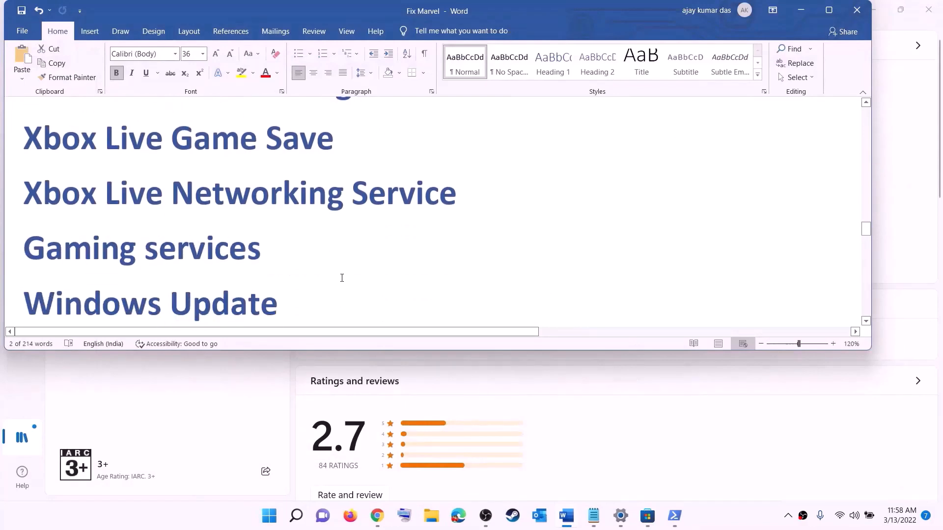
pyautogui.moveTo(176, 231); pyautogui.dragTo(463, 214)
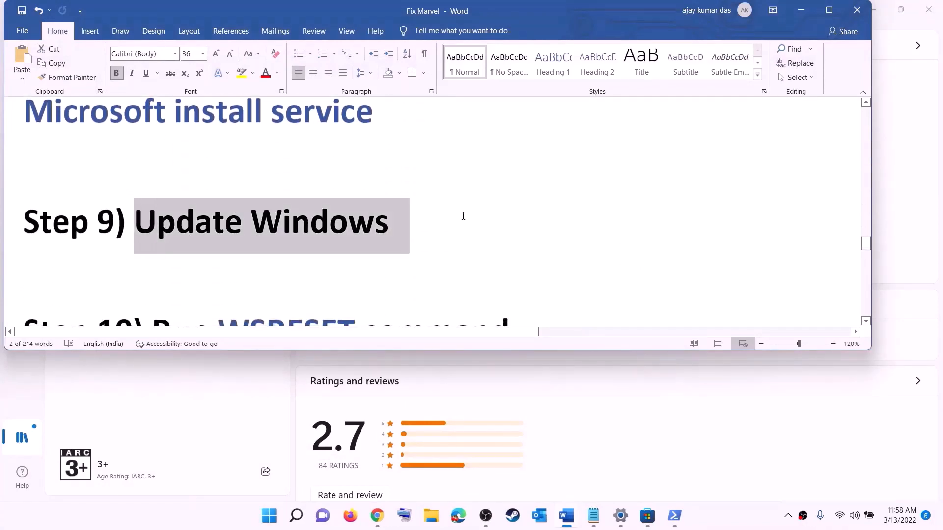
pyautogui.press('super')
pyautogui.click(453, 215)
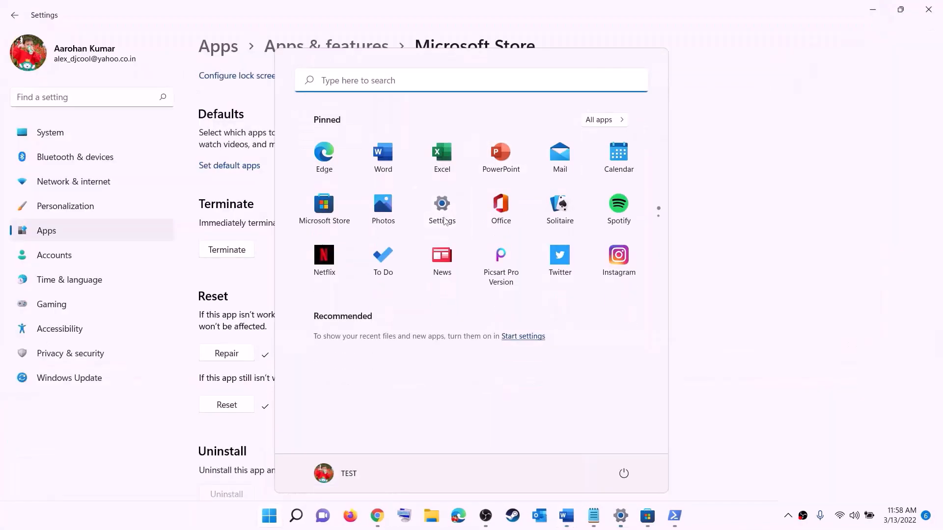
pyautogui.click(71, 378)
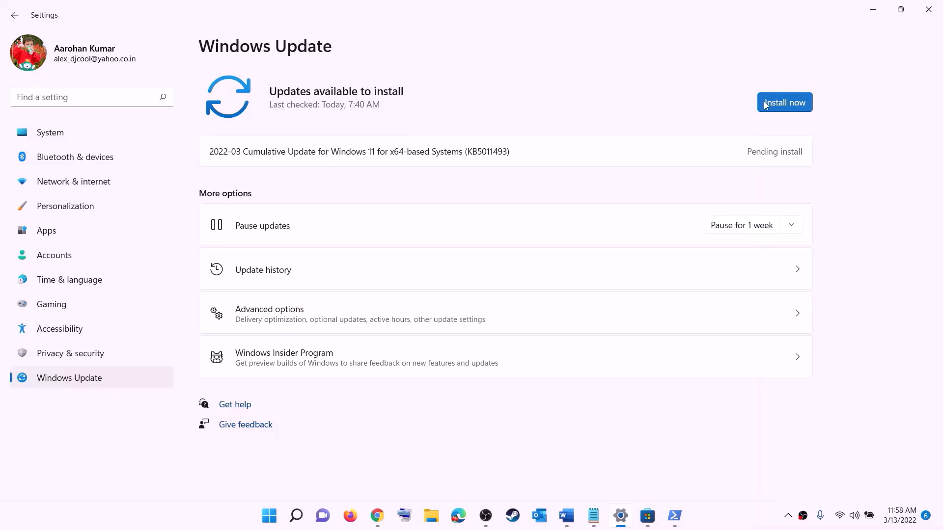
pyautogui.click(269, 515)
pyautogui.click(623, 474)
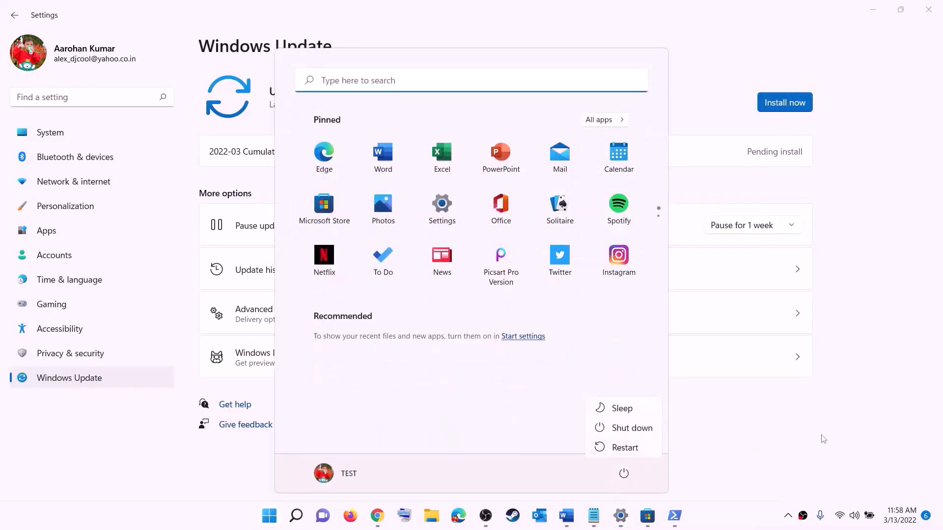
pyautogui.click(880, 13)
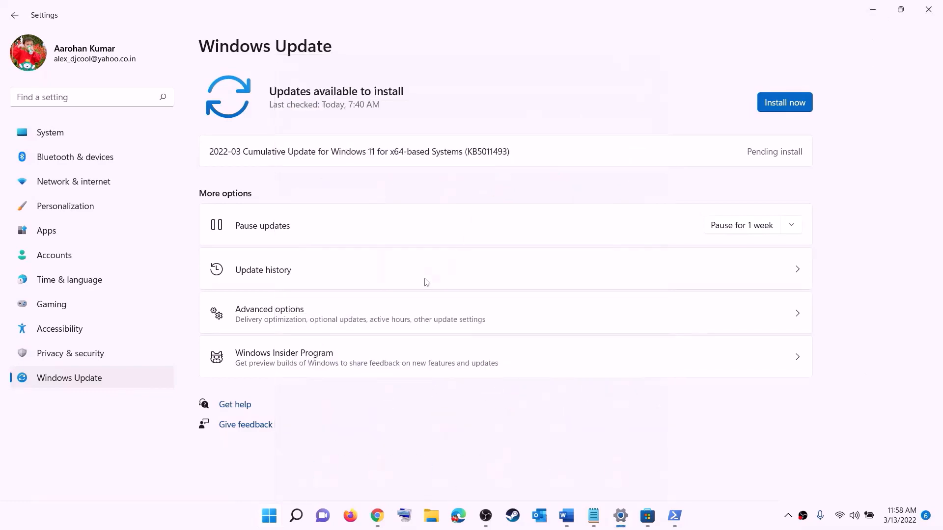
# Copy WSRESET from Step 10 of the Word document and run it as a command from Windows search.
pyautogui.click(567, 516)
pyautogui.scroll(-3, 286, 232)
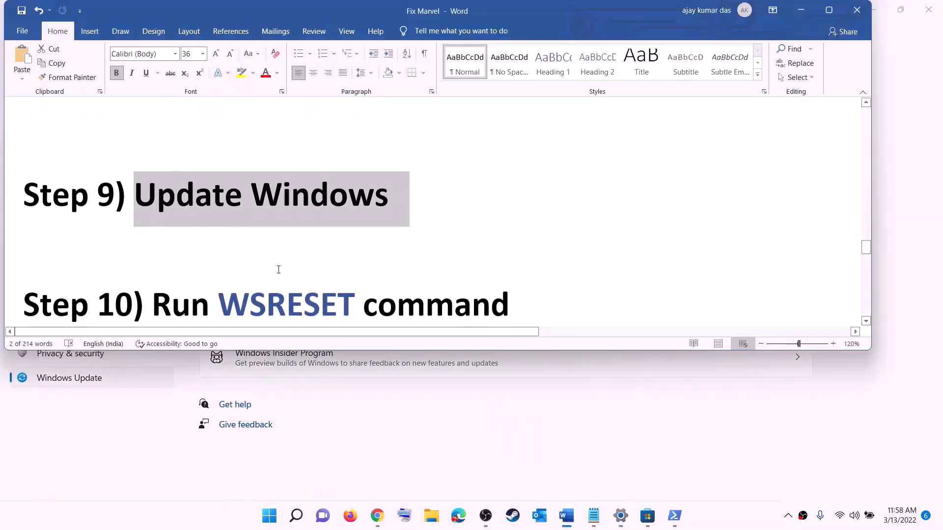
pyautogui.doubleClick(286, 232)
pyautogui.hotkey('ctrl', 'c')
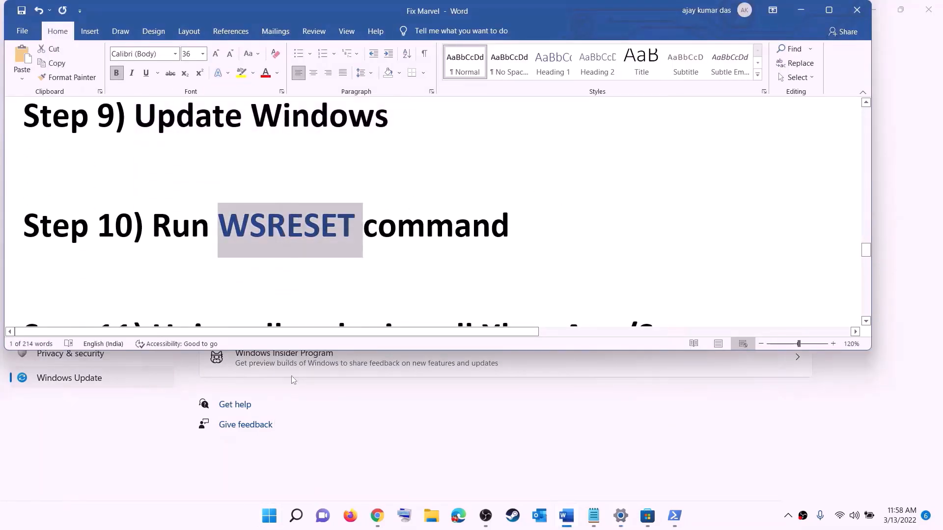
pyautogui.click(267, 523)
pyautogui.hotkey('ctrl', 'v')
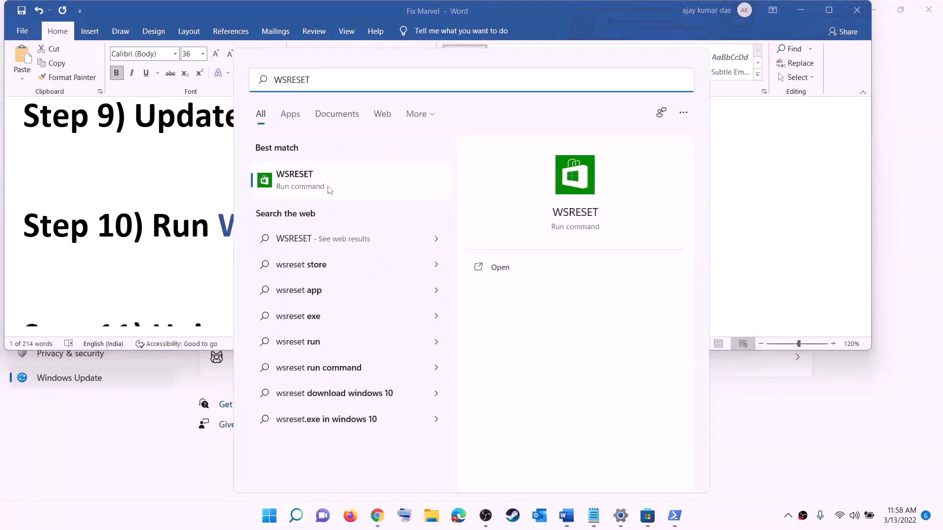
pyautogui.click(309, 187)
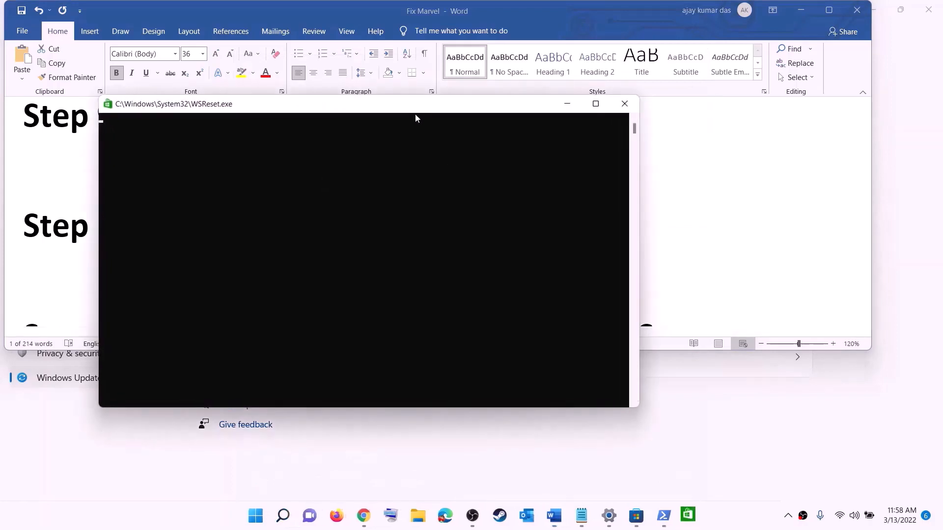
pyautogui.moveTo(415, 113); pyautogui.dragTo(545, 167)
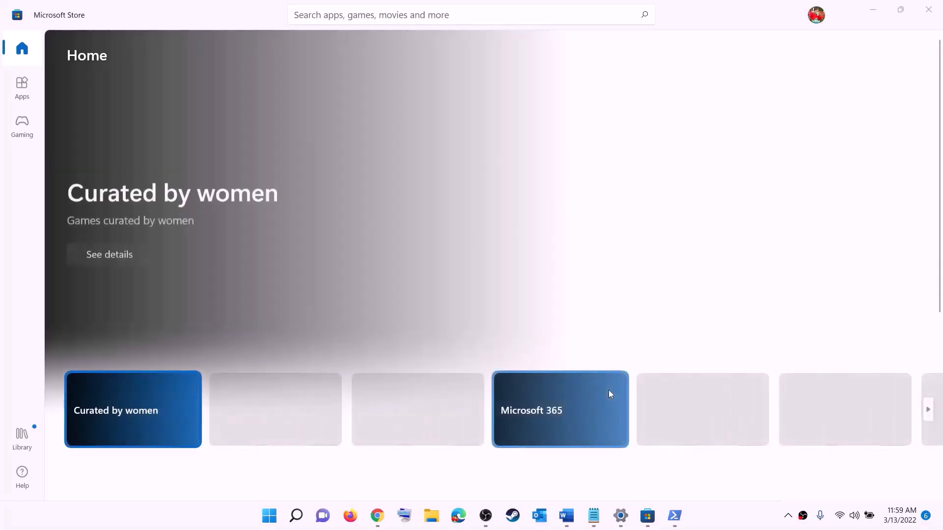
# Following Step 11 of the Word document, find the Xbox app in Windows search, bring up its uninstall prompt, and cancel it.
pyautogui.click(566, 516)
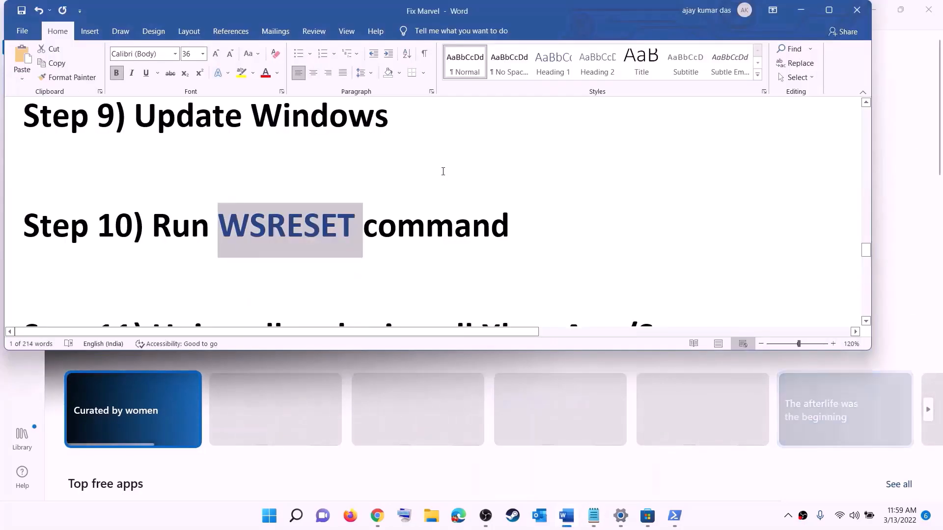
pyautogui.scroll(-3, 325, 245)
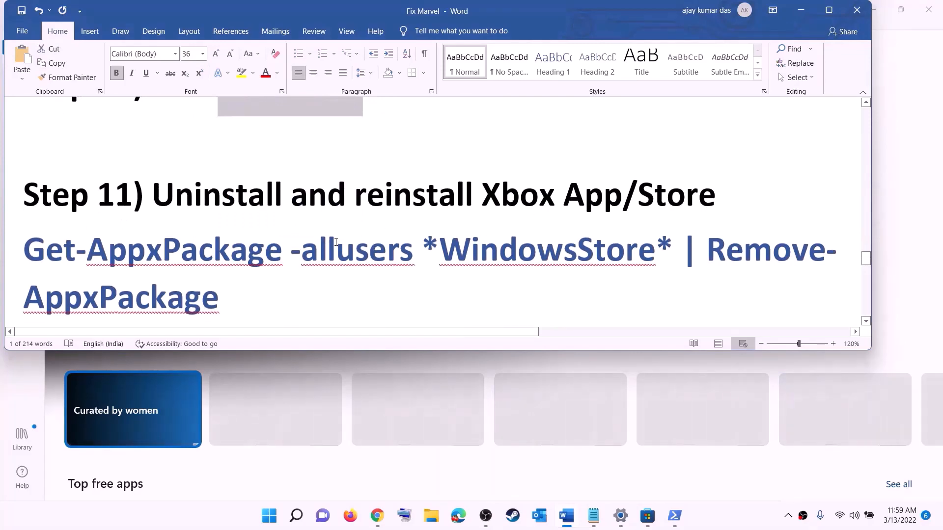
pyautogui.scroll(-1, 361, 231)
pyautogui.click(270, 515)
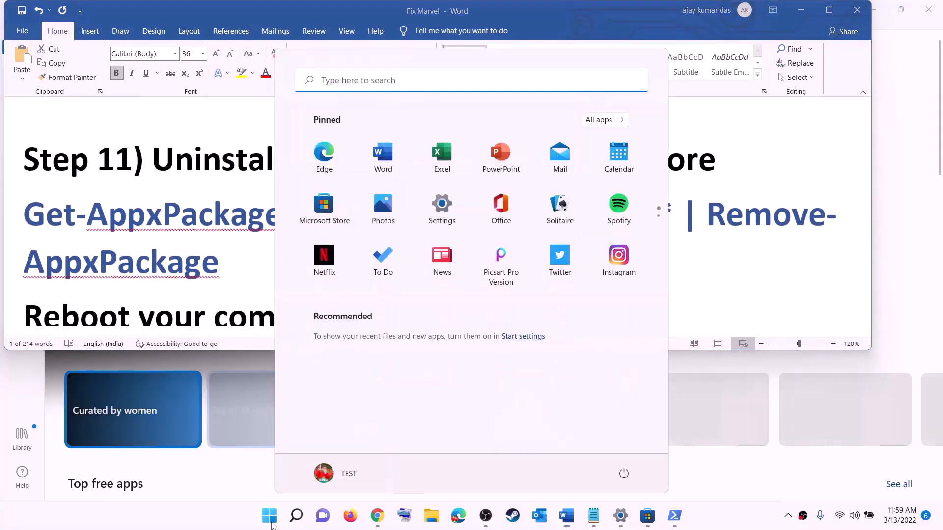
pyautogui.write('xbo')
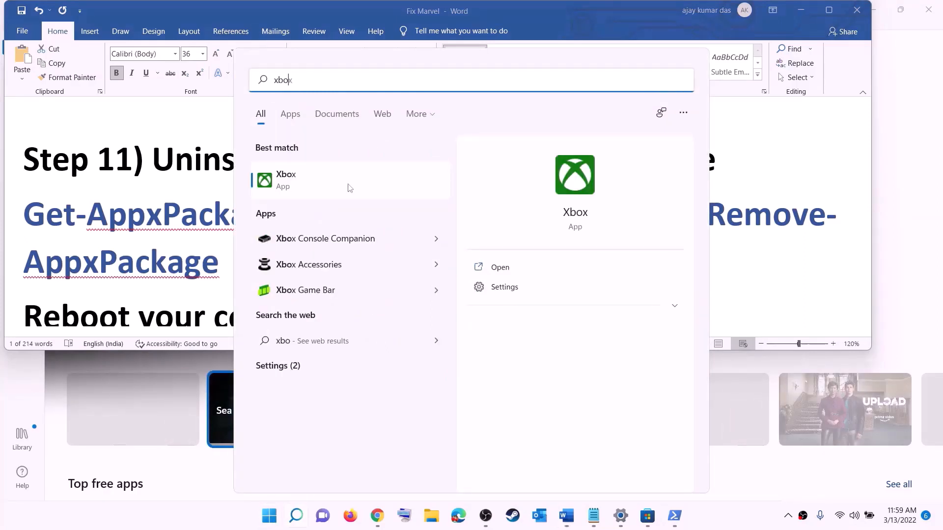
pyautogui.write('x')
pyautogui.rightClick(349, 188)
pyautogui.click(393, 290)
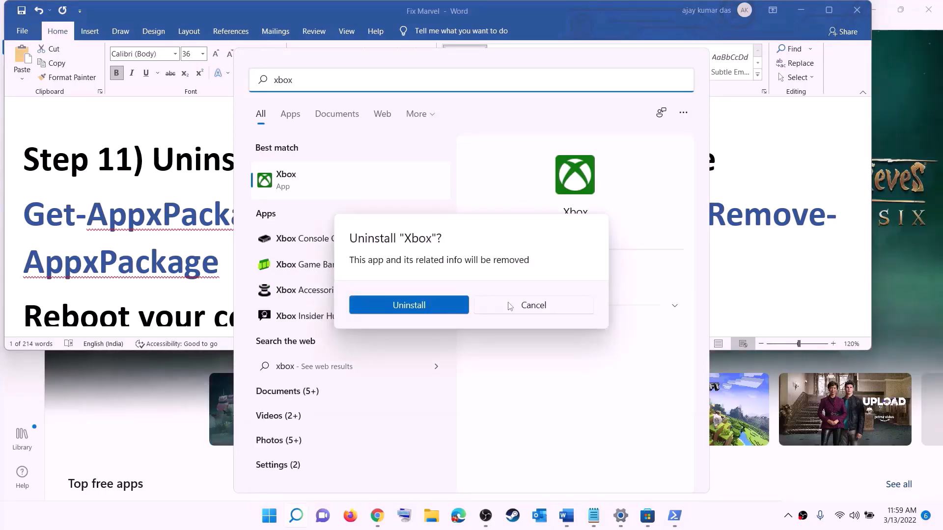
pyautogui.click(510, 306)
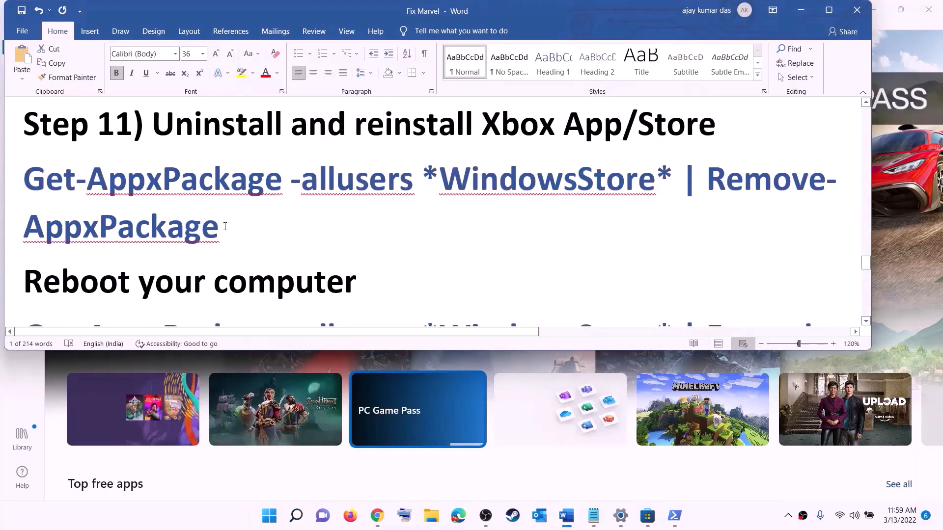
# Copy the Get-AppxPackage -allusers *WindowsStore* | Remove-AppxPackage command from Step 11 of the Word document.
pyautogui.tripleClick(225, 226)
pyautogui.rightClick(94, 204)
pyautogui.click(120, 225)
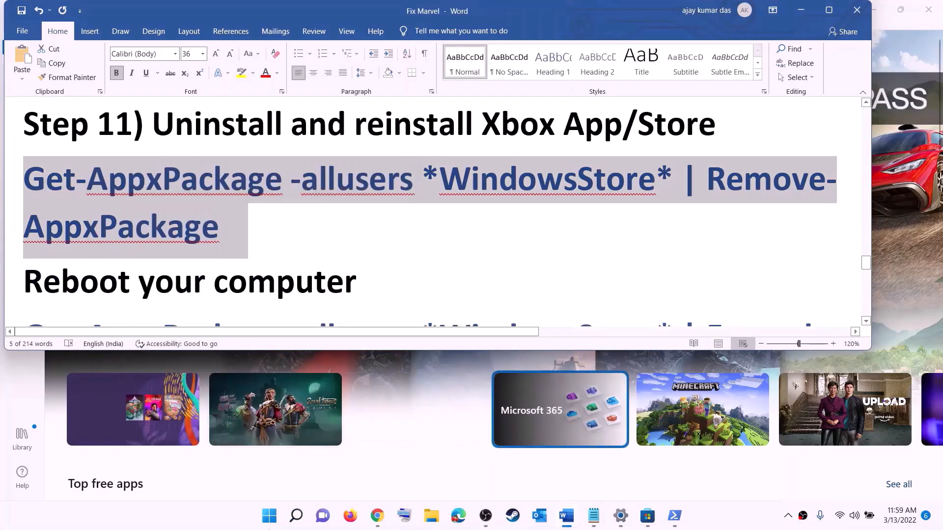
# Open Windows PowerShell as administrator, allow the elevation, and run the copied Remove-AppxPackage command for WindowsStore.
pyautogui.click(274, 522)
pyautogui.write('powe')
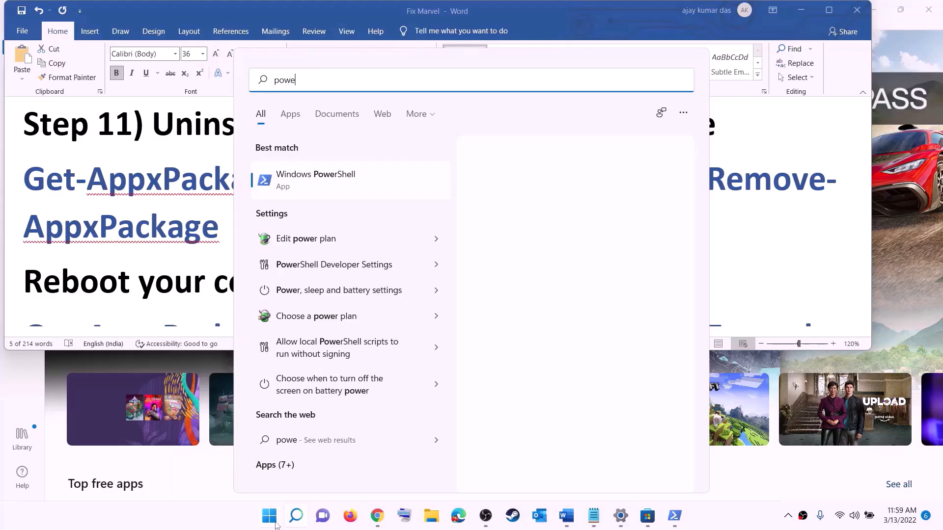
pyautogui.write('rshel')
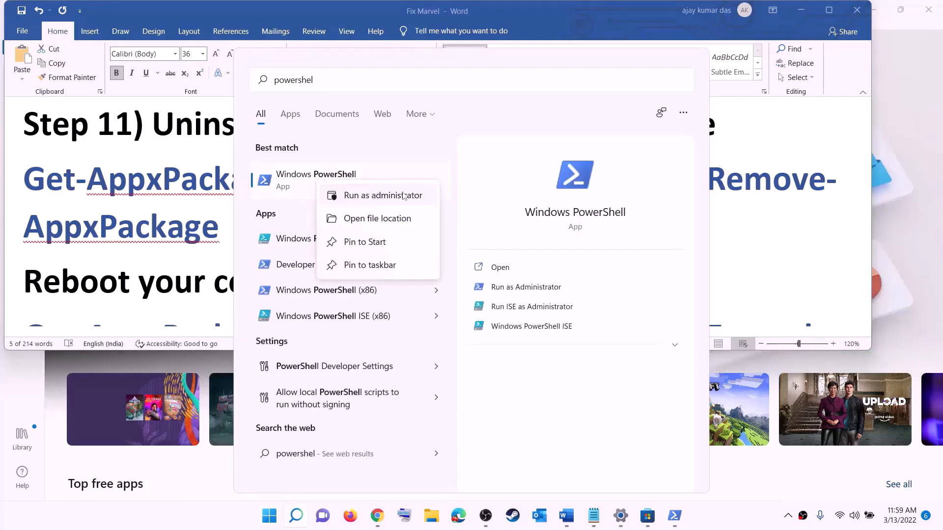
pyautogui.click(404, 196)
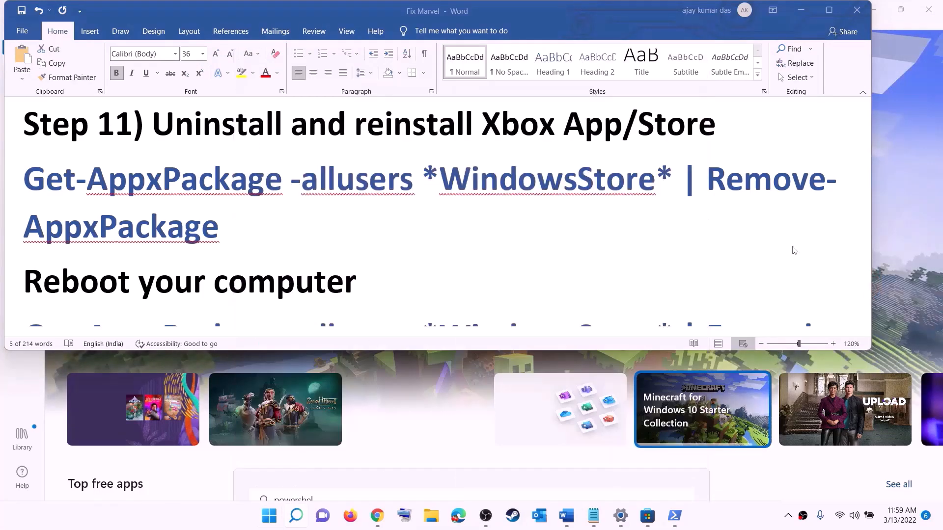
pyautogui.tripleClick(794, 251)
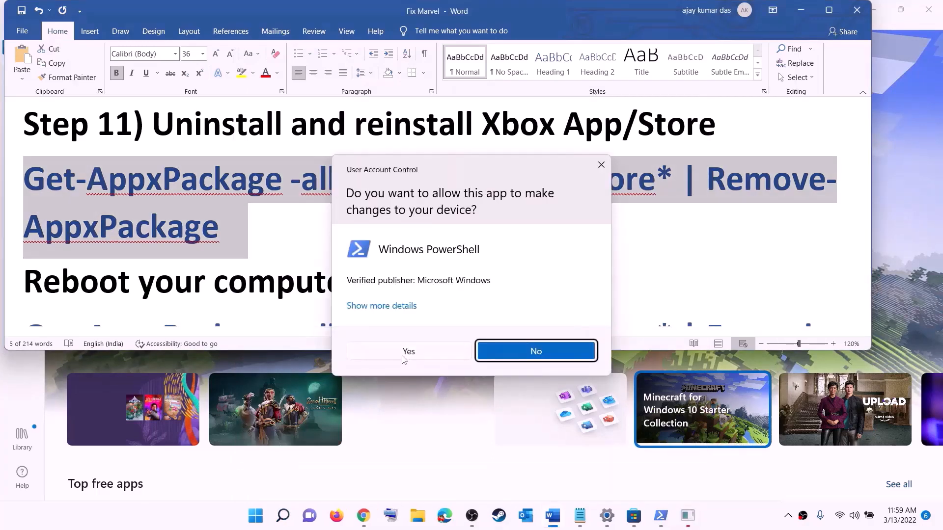
pyautogui.click(403, 358)
pyautogui.rightClick(293, 183)
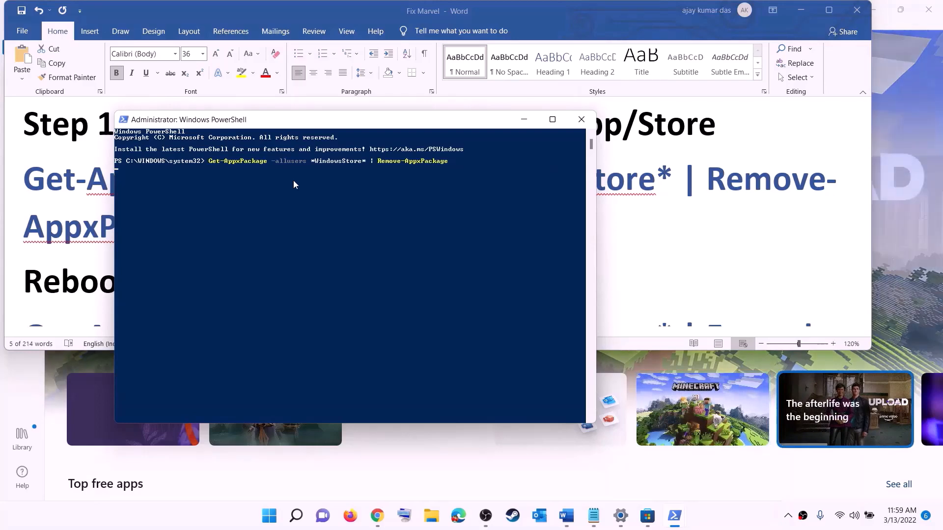
pyautogui.press('Return')
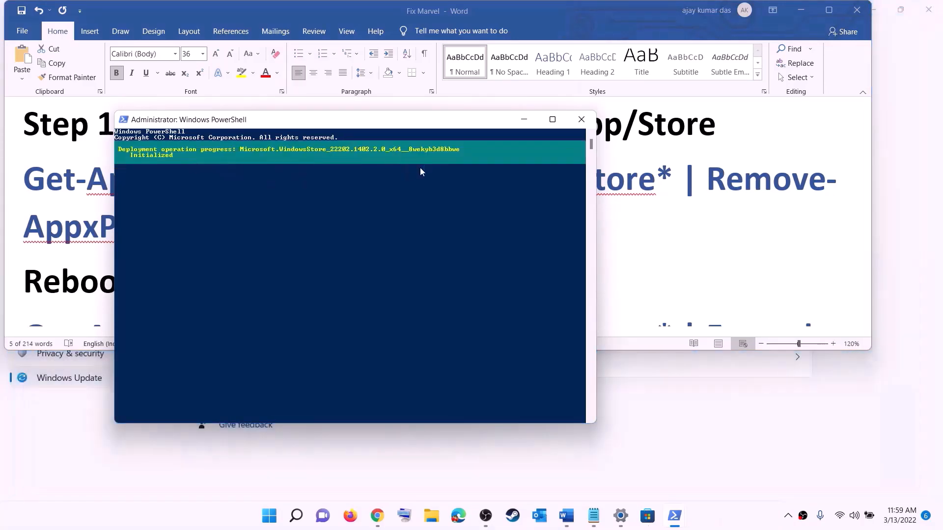
# Highlight the Reboot instruction under Step 11 in Word, then open the computer's power options and dismiss them without choosing any.
pyautogui.click(55, 250)
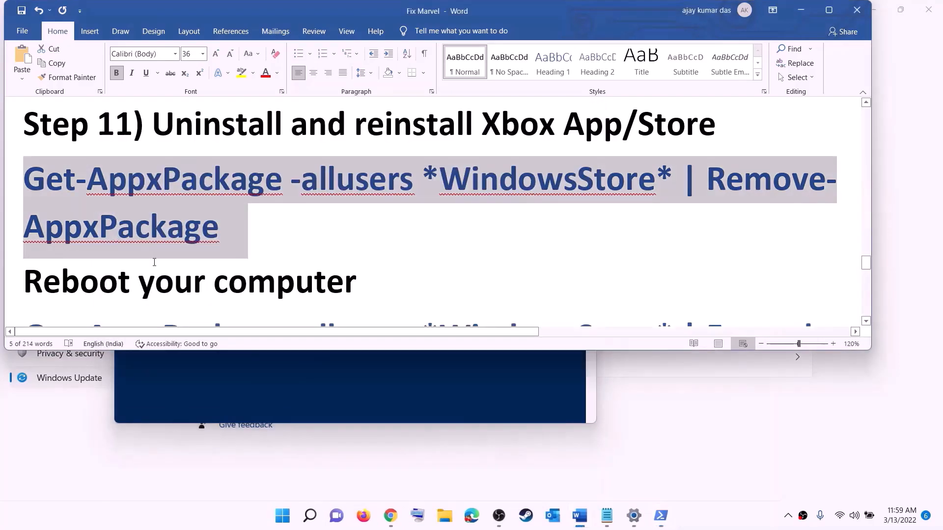
pyautogui.moveTo(237, 231); pyautogui.dragTo(138, 285)
pyautogui.press('super')
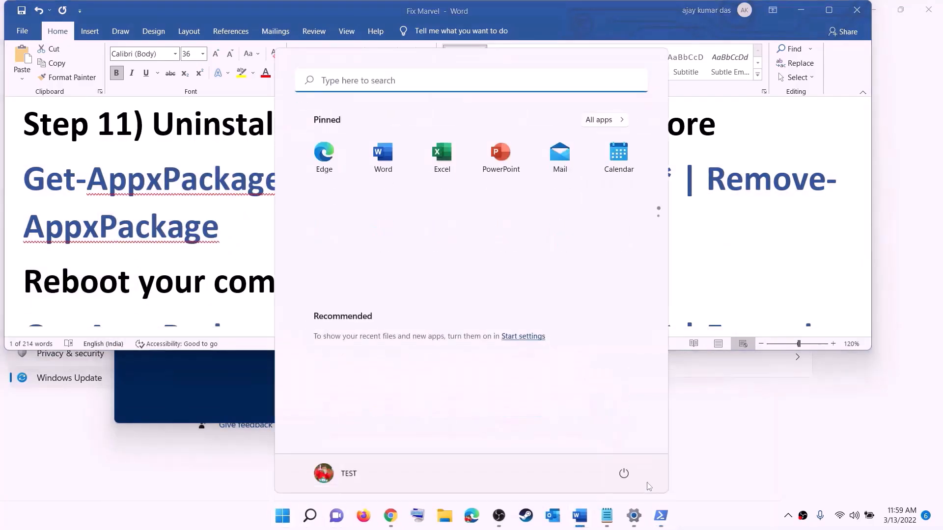
pyautogui.click(623, 474)
pyautogui.press('Escape')
pyautogui.press('Escape')
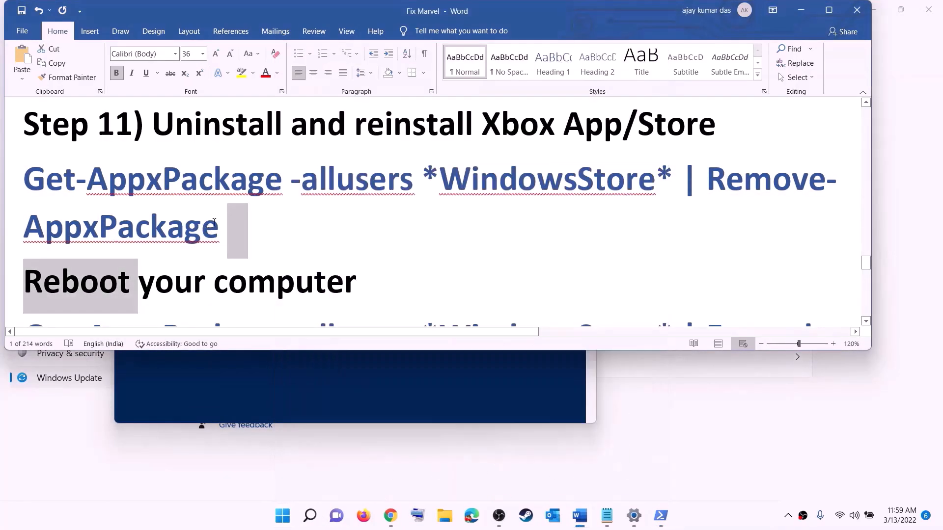
# Copy the Get-AppxPackage *WindowsStore* Foreach command with Add-AppxPackage -DisableDevelopmentMode -Register from below the reboot instruction in Word.
pyautogui.scroll(-3, 782, 255)
pyautogui.moveTo(782, 254); pyautogui.dragTo(23, 153)
pyautogui.rightClick(160, 190)
pyautogui.click(193, 215)
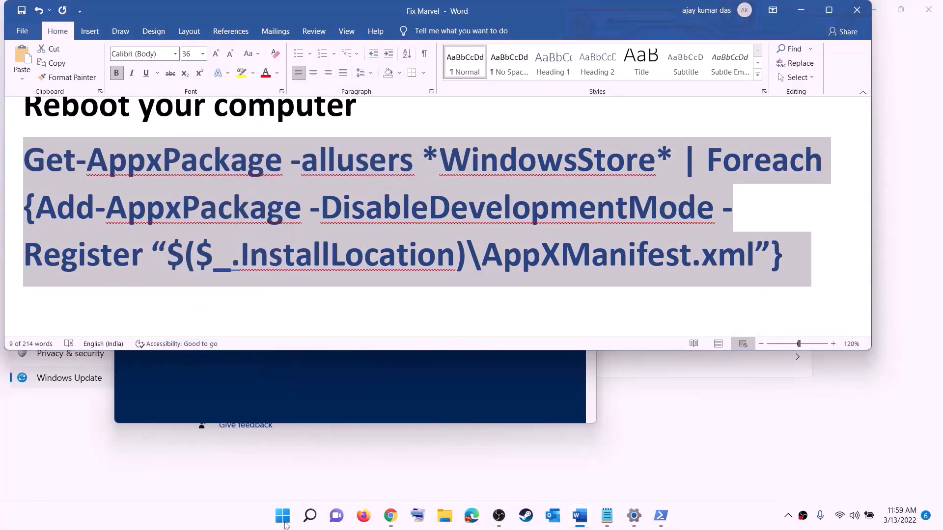
# Open another administrator Windows PowerShell window and run the copied Add-AppxPackage command that re-registers WindowsStore.
pyautogui.click(285, 522)
pyautogui.write('p')
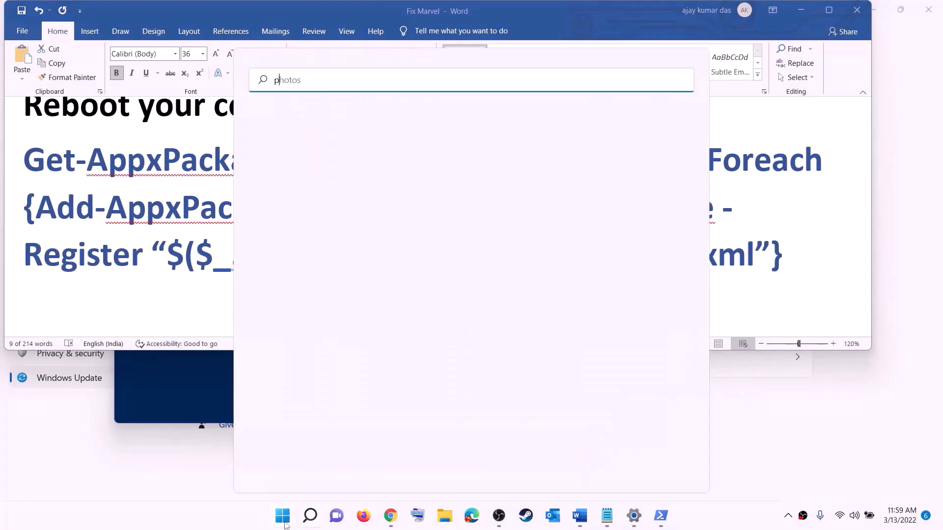
pyautogui.write('owershell')
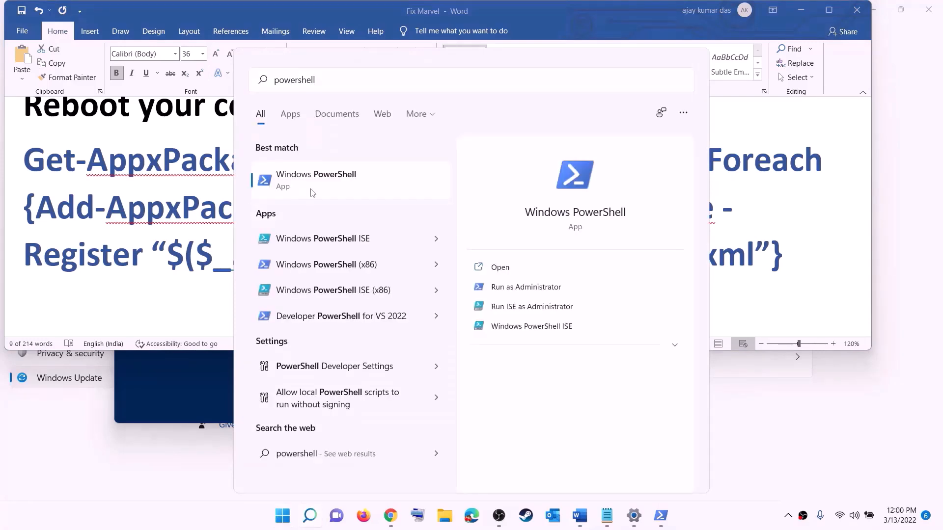
pyautogui.rightClick(312, 193)
pyautogui.click(384, 206)
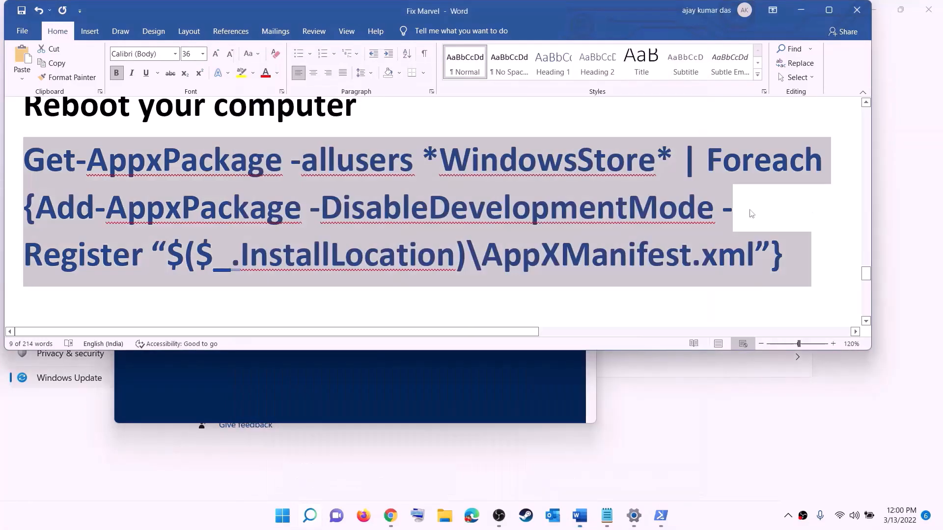
pyautogui.click(423, 352)
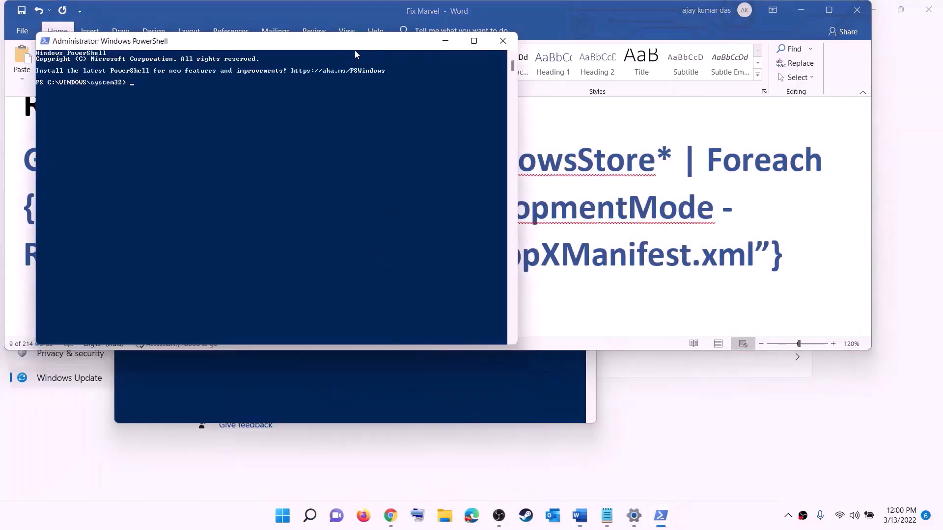
pyautogui.moveTo(354, 50); pyautogui.dragTo(449, 105)
pyautogui.hotkey('ctrl', 'v')
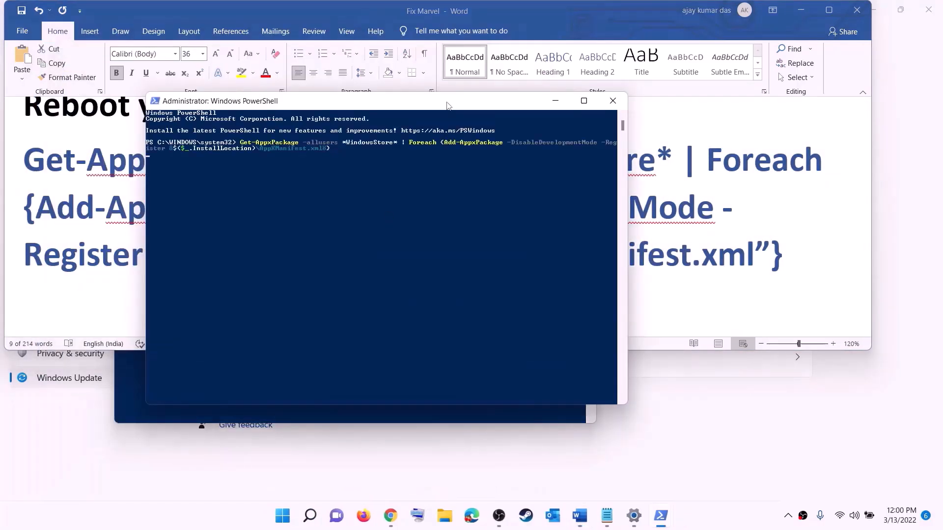
pyautogui.press('Return')
# Find the store app in Windows search, open Microsoft Store, and maximize its window.
pyautogui.click(290, 521)
pyautogui.write('s')
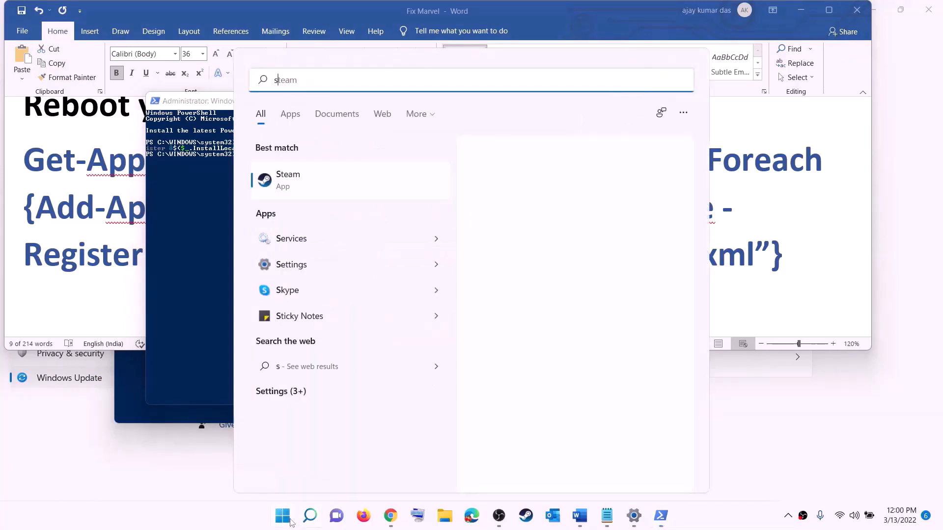
pyautogui.write('tore')
pyautogui.click(295, 172)
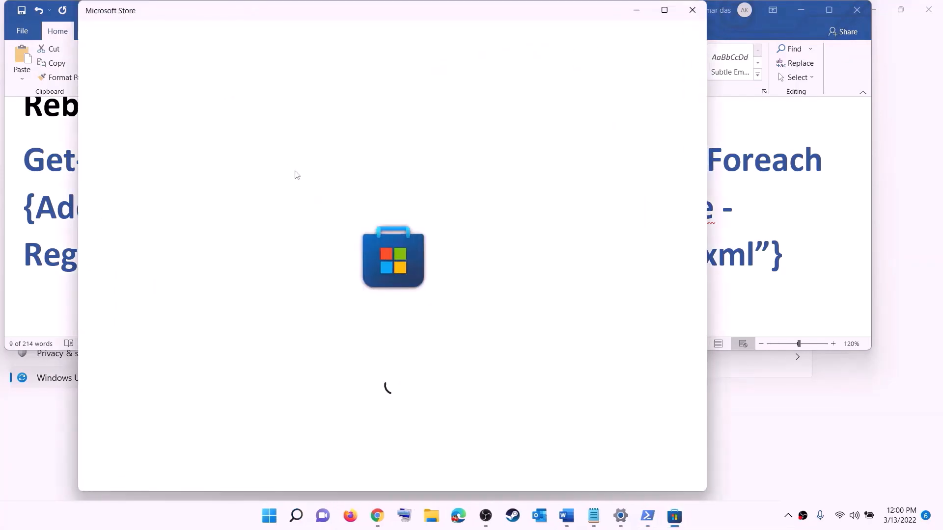
pyautogui.click(664, 10)
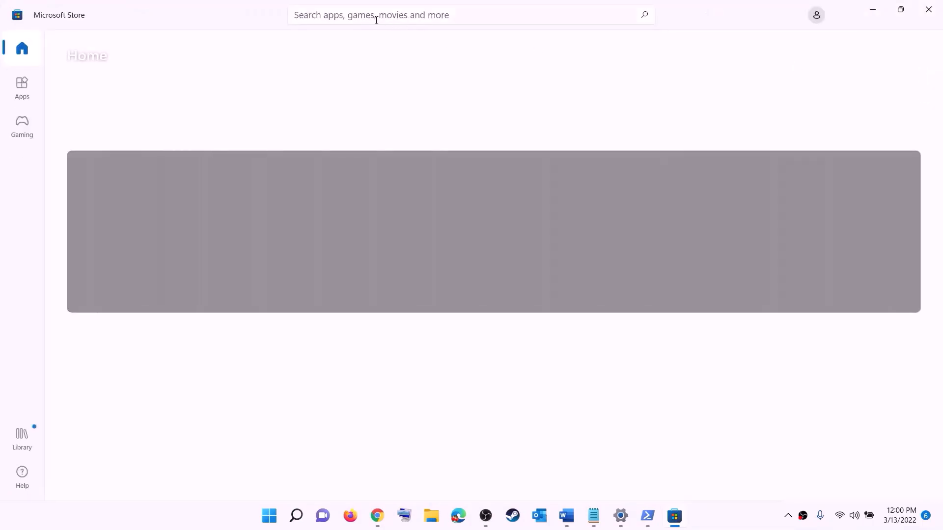
# Search Microsoft Store for xbox and open the Xbox app's page.
pyautogui.click(354, 15)
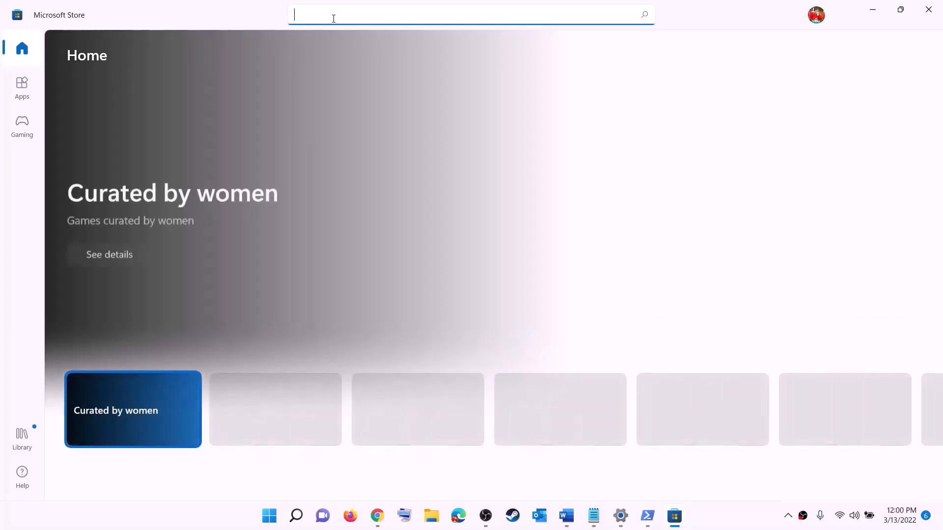
pyautogui.write('xbox')
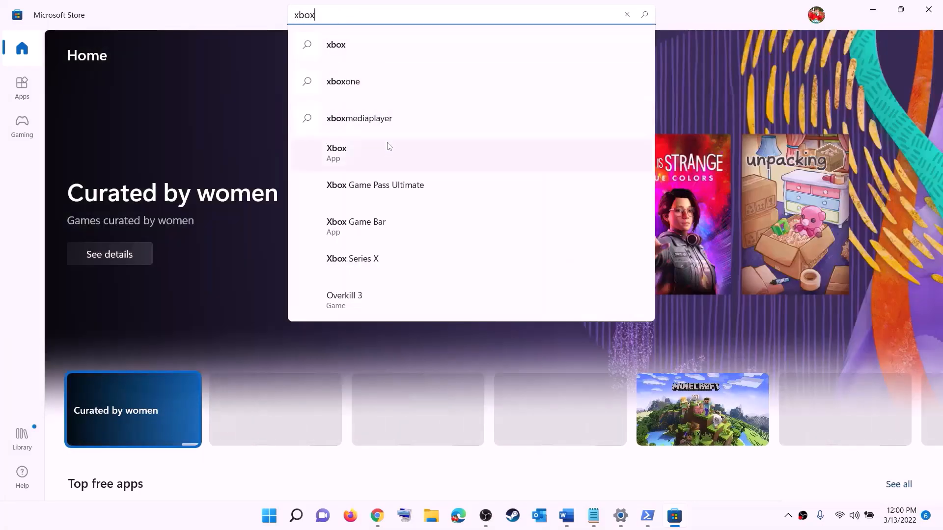
pyautogui.click(351, 155)
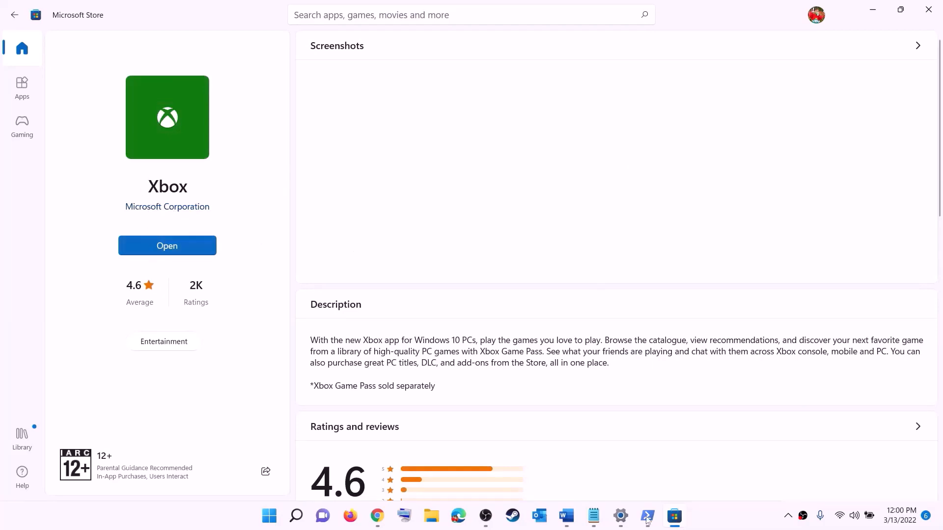
# Return to the Word document, go to Step 12, and highlight its text about installing to the C drive or a different drive.
pyautogui.click(567, 517)
pyautogui.scroll(-4, 289, 242)
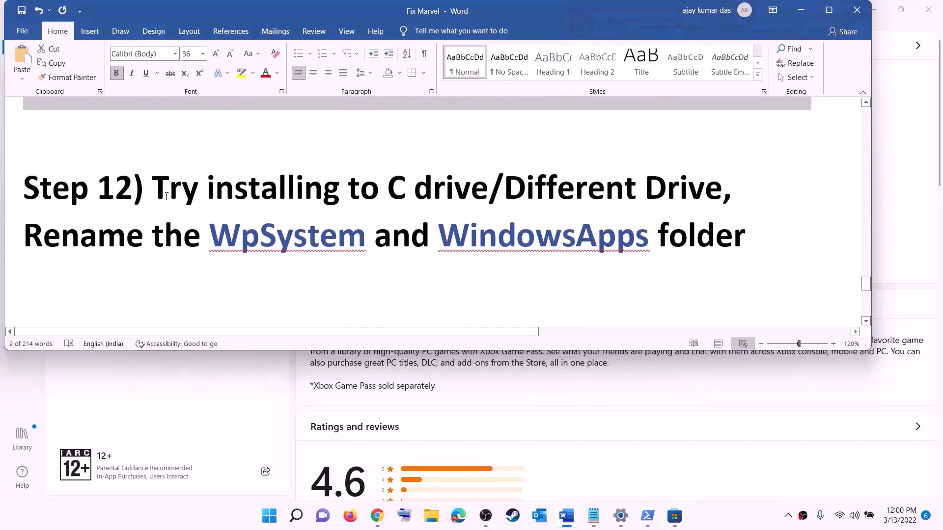
pyautogui.moveTo(133, 191); pyautogui.dragTo(568, 181)
pyautogui.click(412, 201)
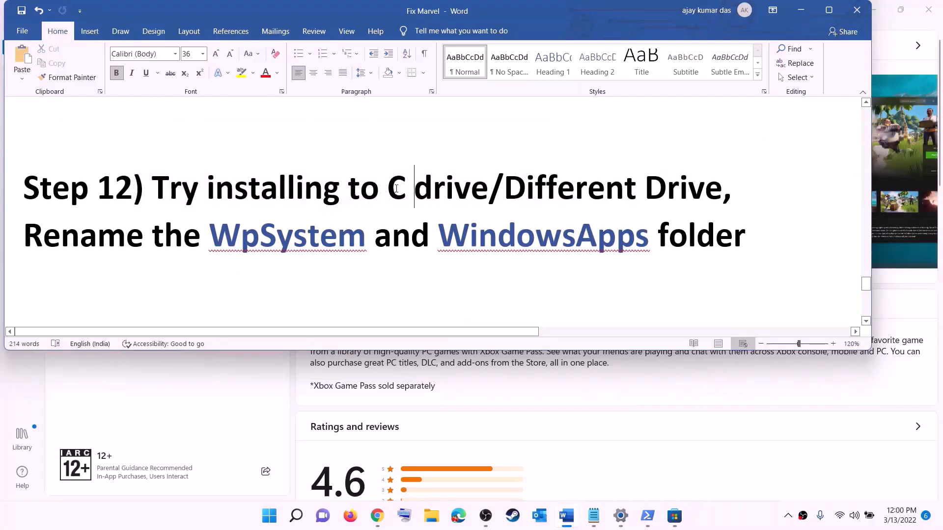
# Highlight the C drive and Different Drive wording in Step 12, and open the Where new content is saved page in Windows Settings.
pyautogui.doubleClick(407, 194)
pyautogui.moveTo(505, 189); pyautogui.dragTo(705, 178)
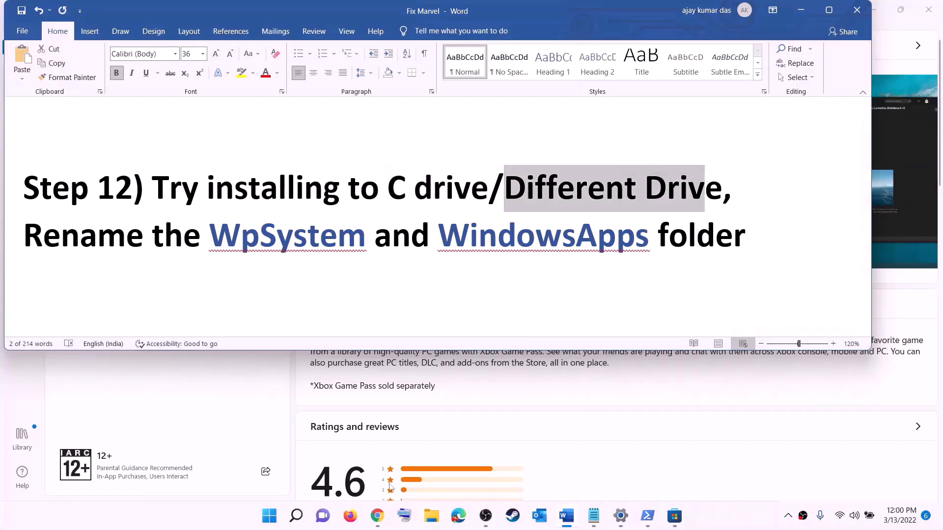
pyautogui.click(269, 516)
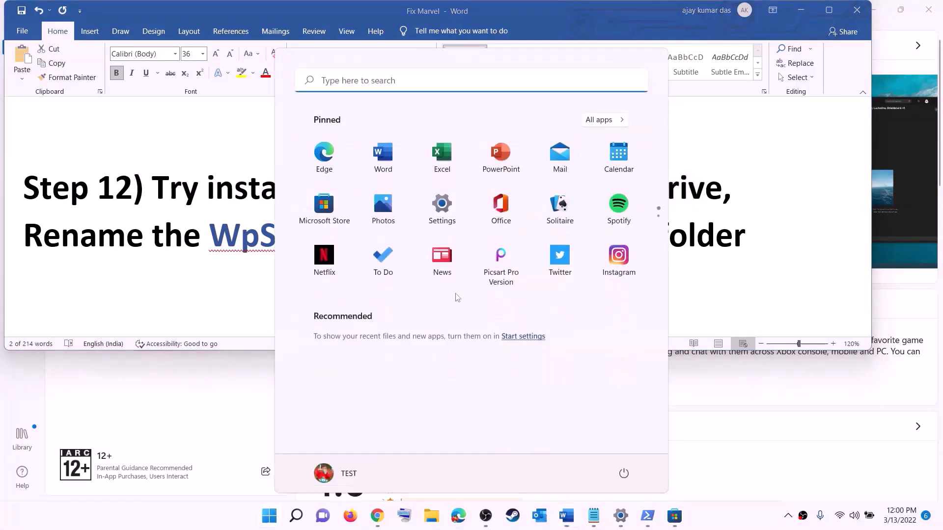
pyautogui.click(457, 218)
pyautogui.click(129, 135)
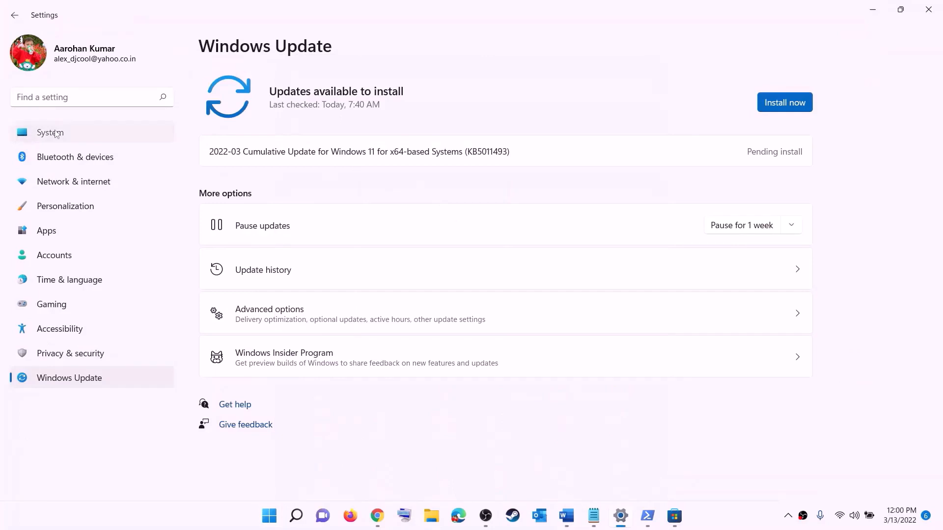
pyautogui.scroll(-3, 294, 306)
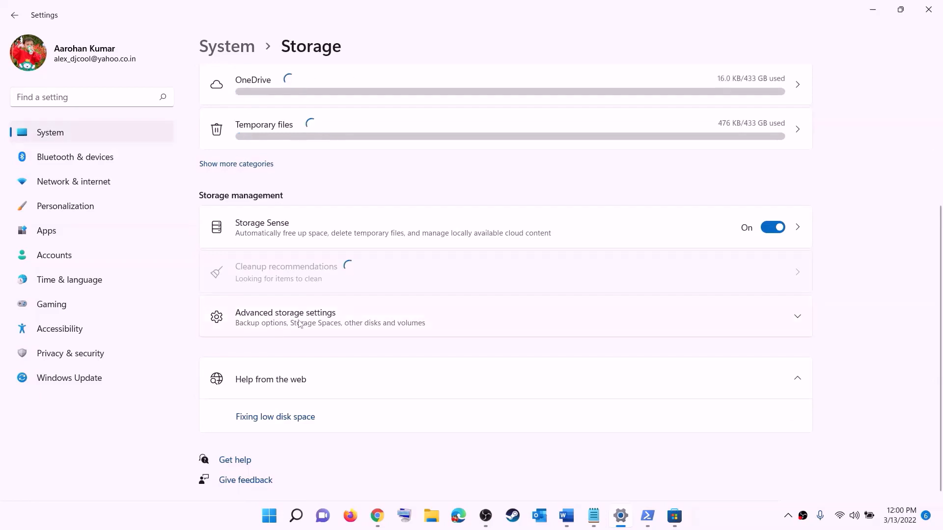
pyautogui.click(299, 324)
pyautogui.scroll(-3, 276, 268)
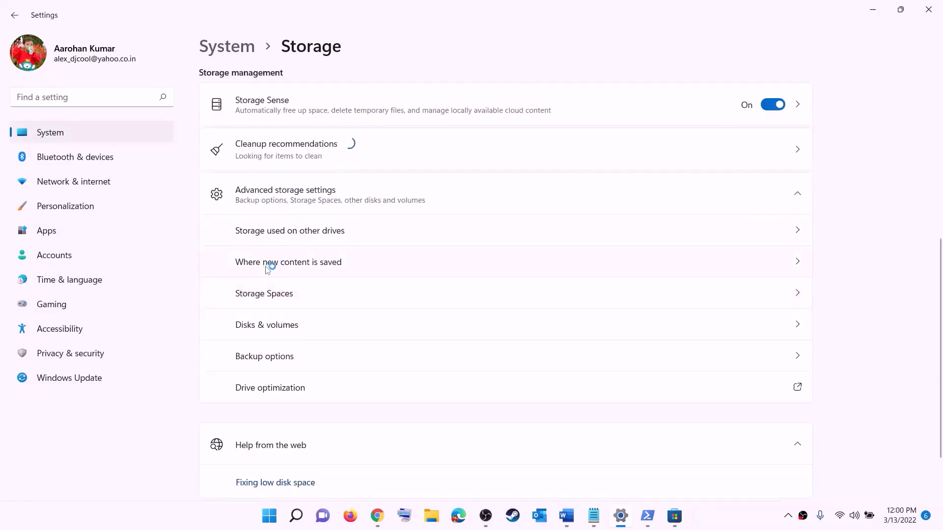
pyautogui.click(304, 263)
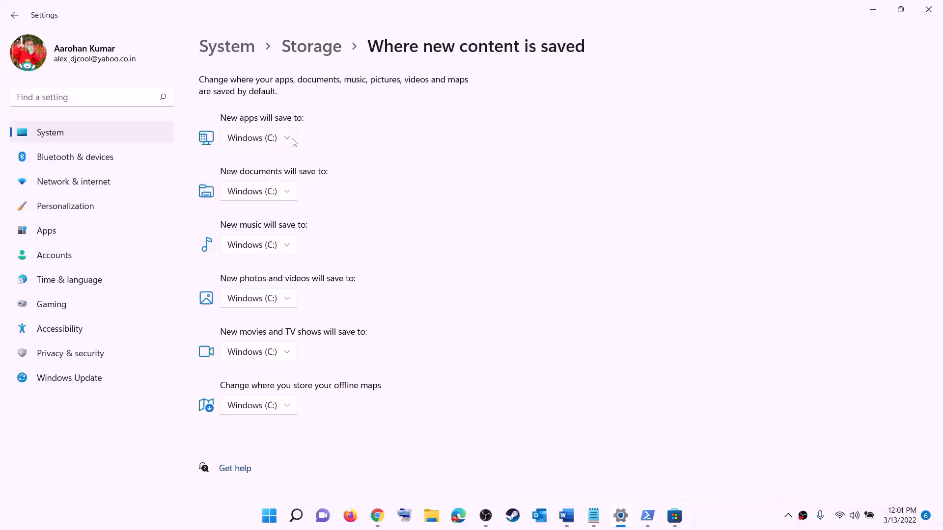
# Examine the drive choices for where new apps are saved, and close Settings.
pyautogui.click(289, 140)
pyautogui.click(286, 147)
pyautogui.click(290, 142)
pyautogui.click(311, 149)
pyautogui.click(290, 142)
pyautogui.click(314, 143)
pyautogui.click(925, 12)
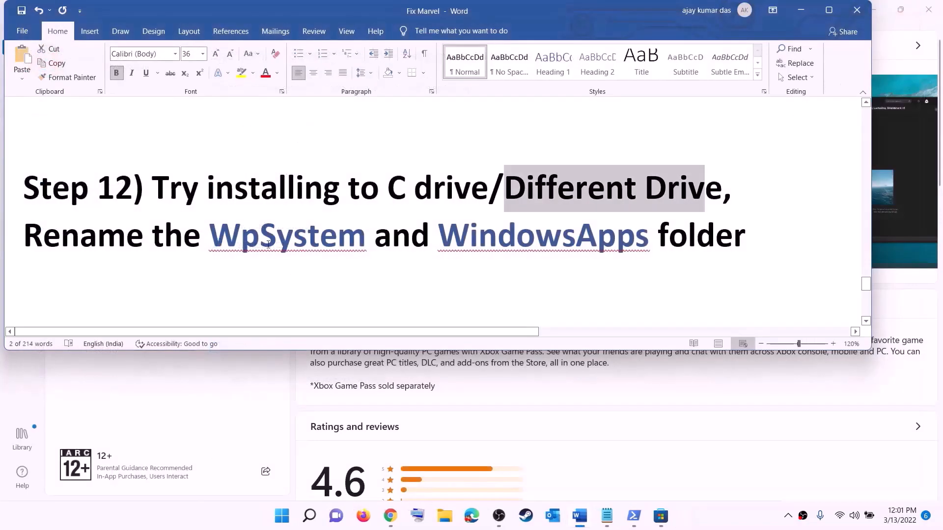
# Highlight the Step 12 line about renaming the WpSystem and WindowsApps folders, and open New Volume (D:) in File Explorer.
pyautogui.moveTo(33, 230); pyautogui.dragTo(568, 241)
pyautogui.moveTo(639, 251); pyautogui.dragTo(746, 241)
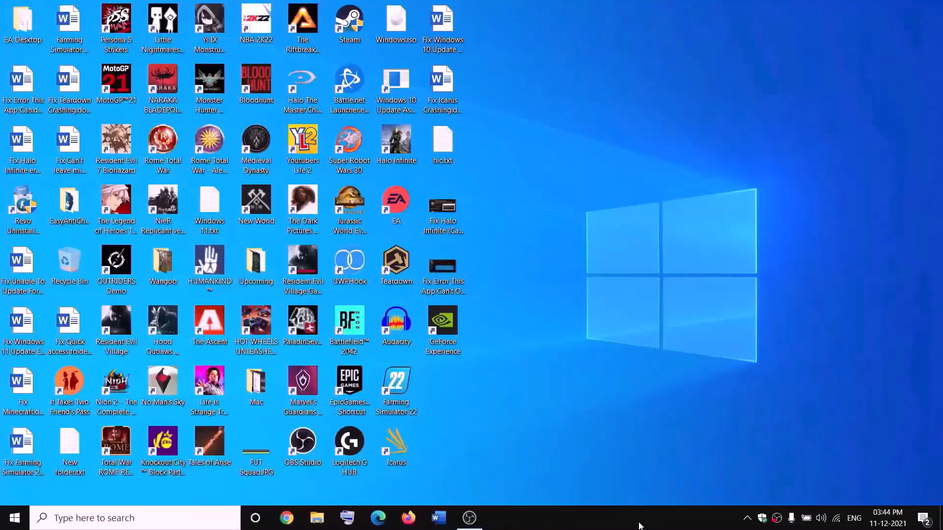
pyautogui.click(318, 516)
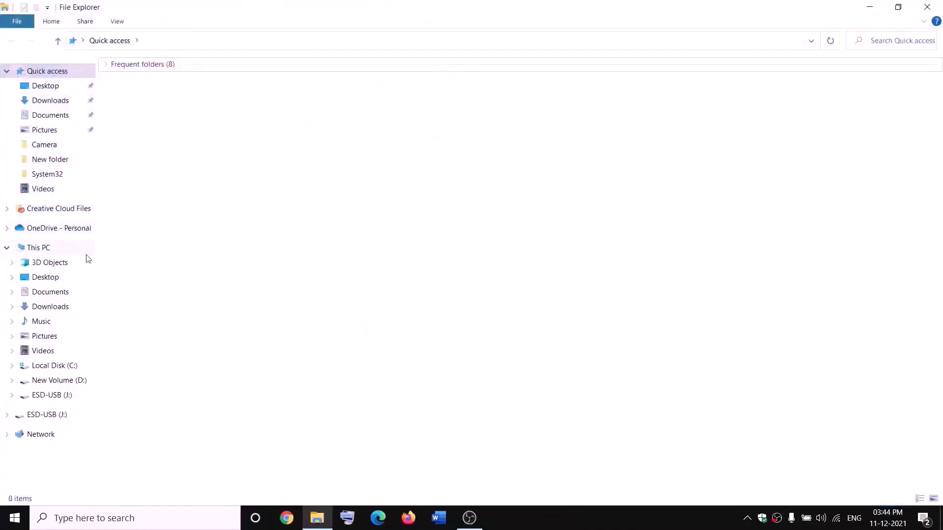
pyautogui.click(48, 253)
pyautogui.doubleClick(352, 184)
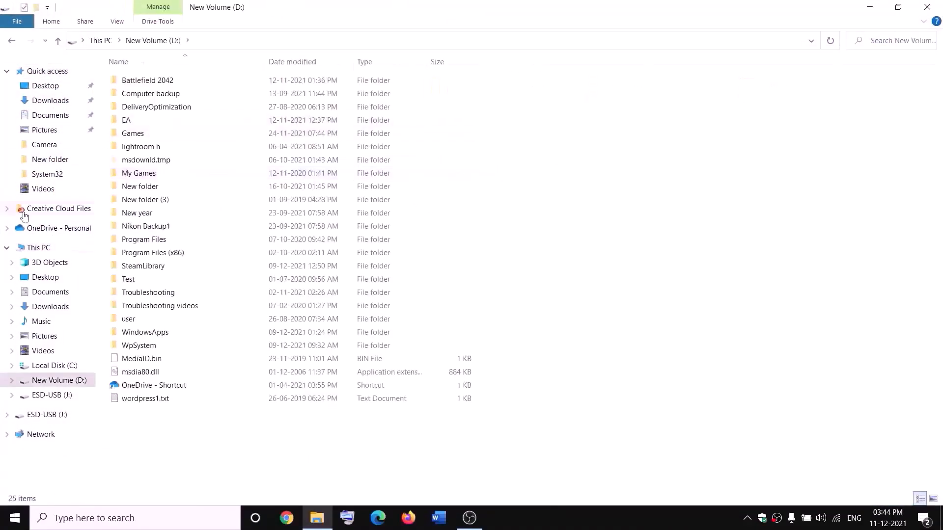
pyautogui.click(143, 346)
pyautogui.rightClick(150, 346)
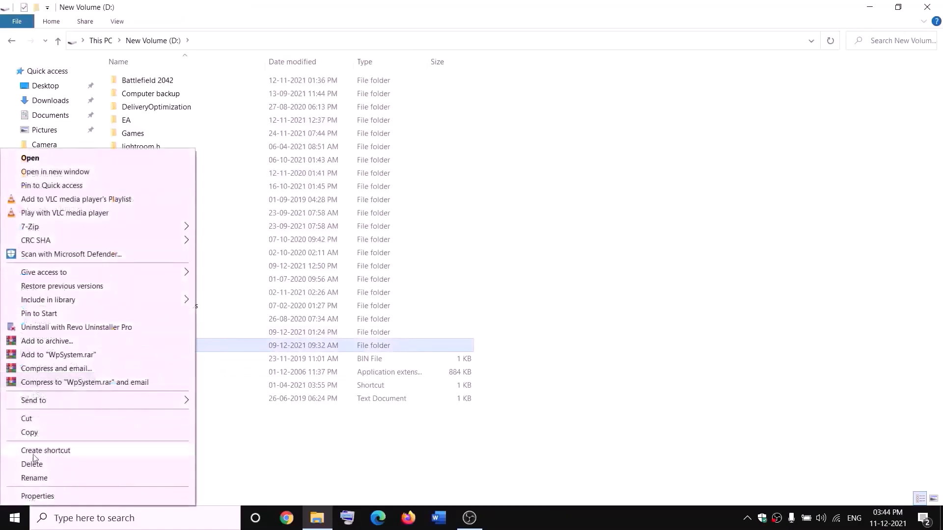
pyautogui.click(298, 447)
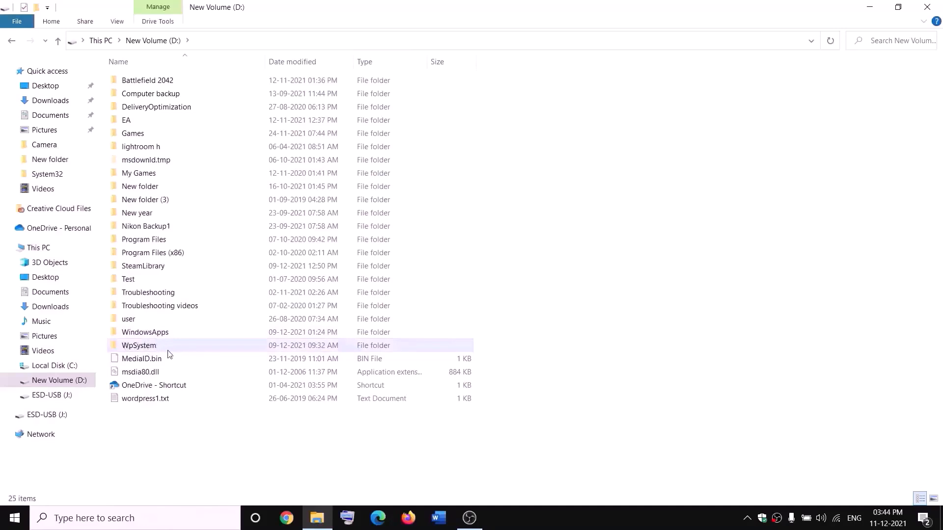
# Open the advanced security settings from the properties of the WpSystem folder on D:.
pyautogui.moveTo(147, 348)
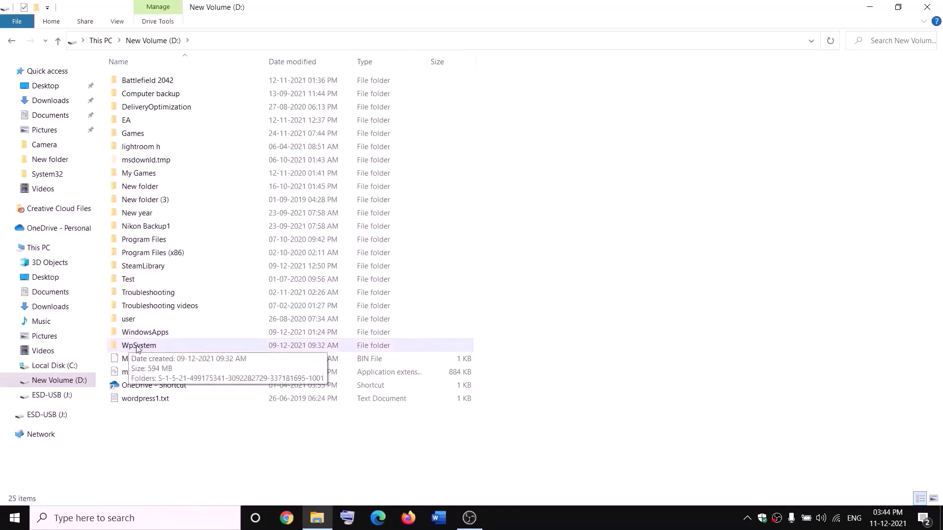
pyautogui.rightClick(138, 348)
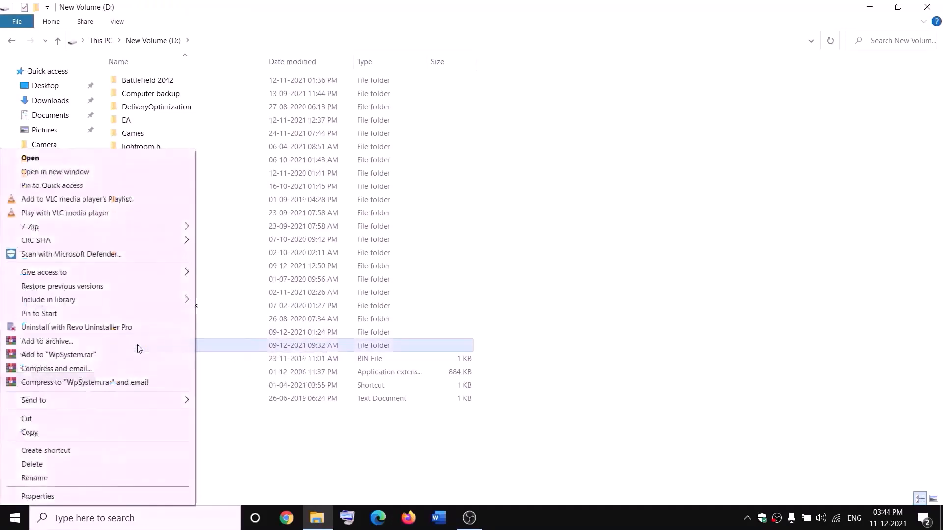
pyautogui.click(37, 496)
pyautogui.moveTo(280, 219); pyautogui.dragTo(406, 139)
pyautogui.click(351, 158)
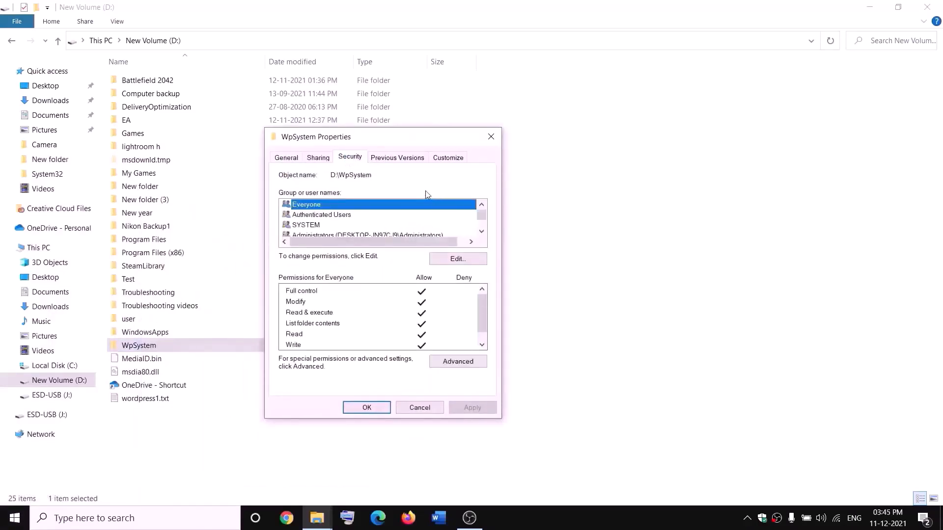
pyautogui.click(461, 366)
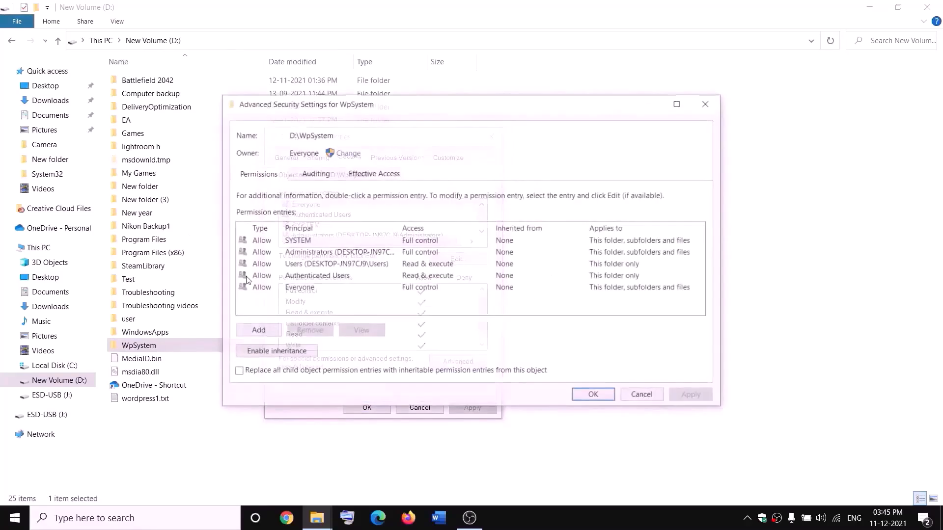
# Change the WpSystem folder's owner to everyone, replace the owner on subcontainers and objects, and apply and close its properties.
pyautogui.click(348, 153)
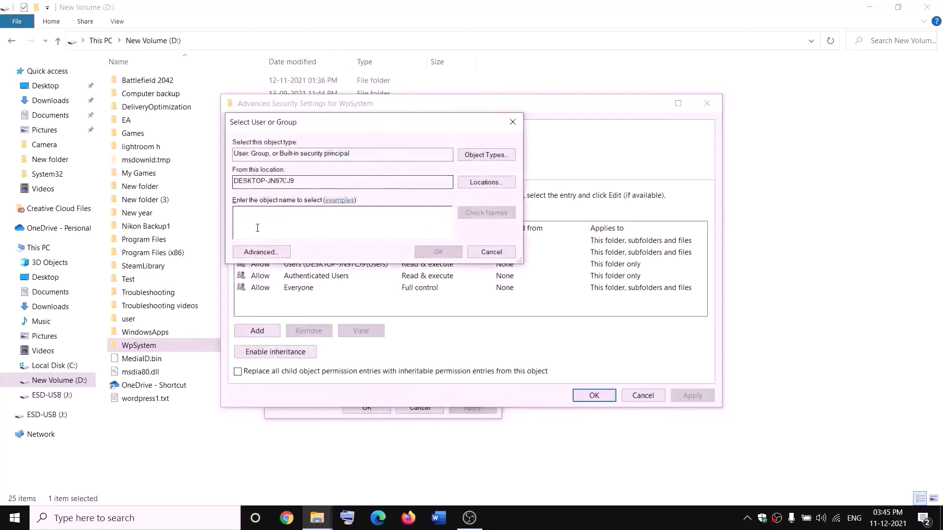
pyautogui.write('w')
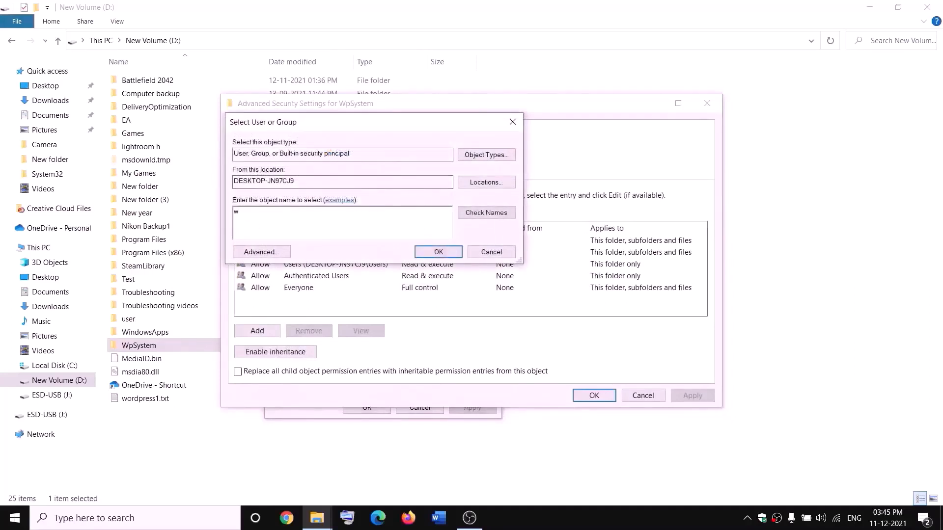
pyautogui.press('BackSpace')
pyautogui.write('everyone')
pyautogui.moveTo(281, 208); pyautogui.dragTo(234, 211)
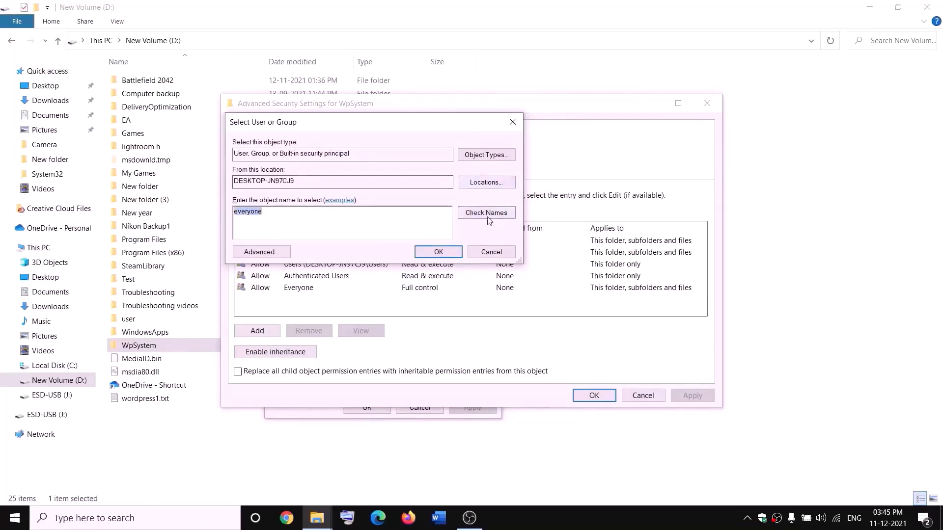
pyautogui.click(439, 252)
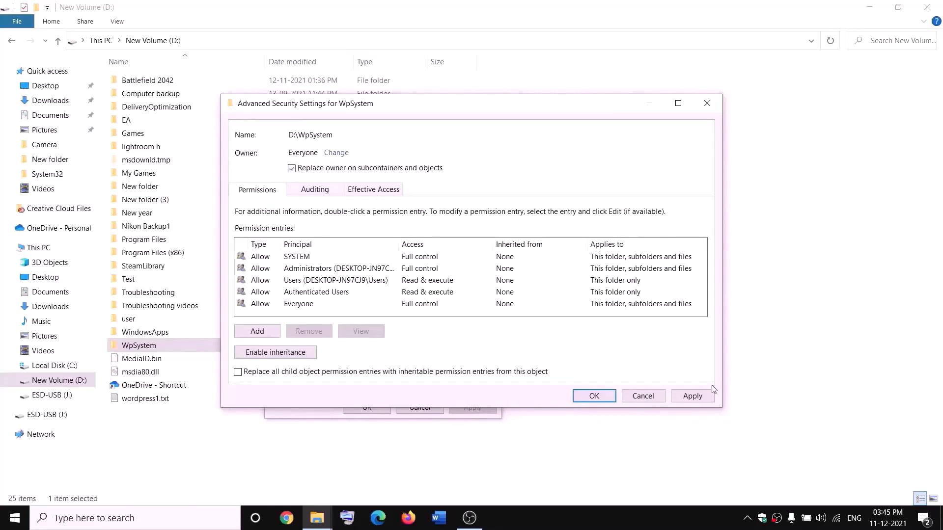
pyautogui.click(694, 397)
pyautogui.click(593, 402)
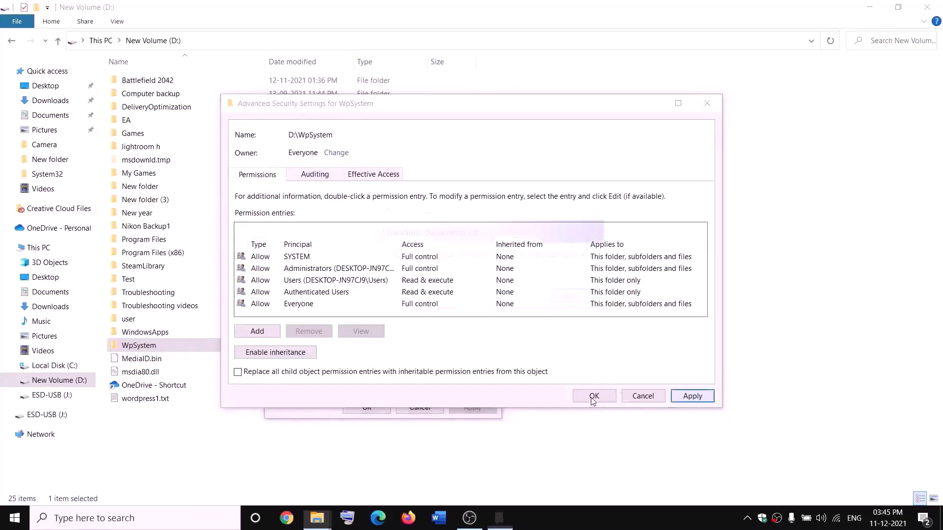
pyautogui.click(563, 309)
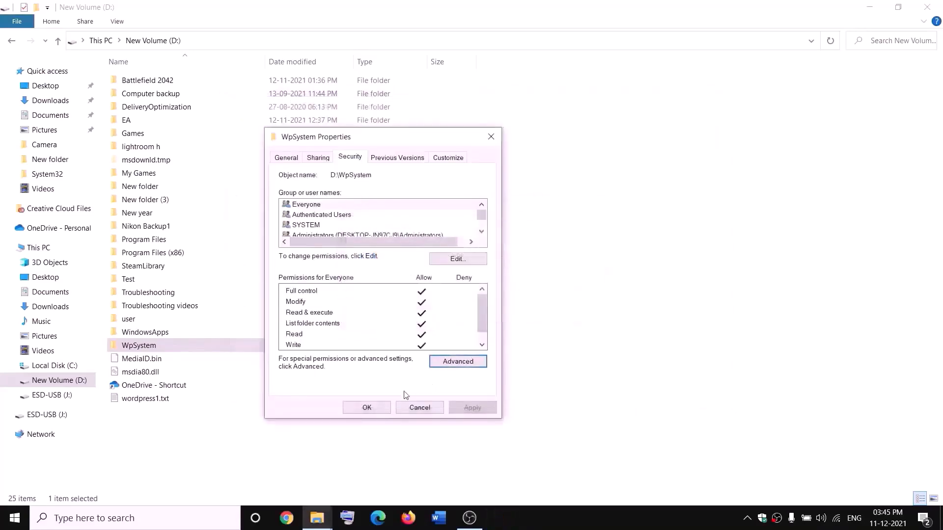
pyautogui.click(367, 408)
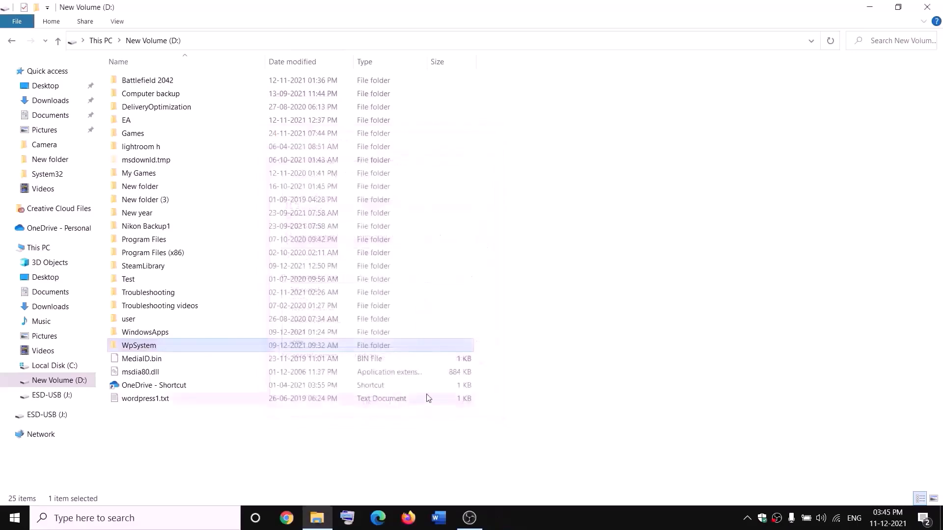
# Reopen the WpSystem folder's properties and return to its advanced security settings.
pyautogui.rightClick(141, 347)
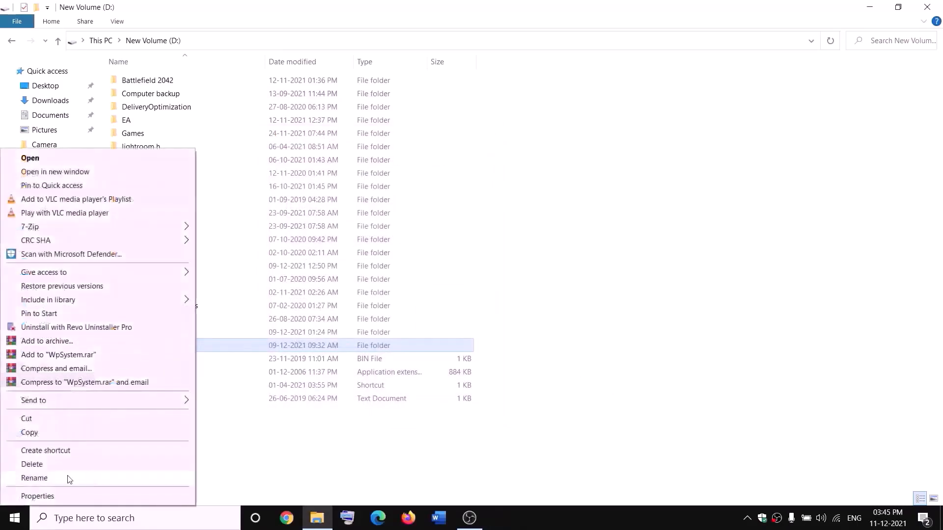
pyautogui.click(37, 496)
pyautogui.moveTo(254, 219); pyautogui.dragTo(315, 159)
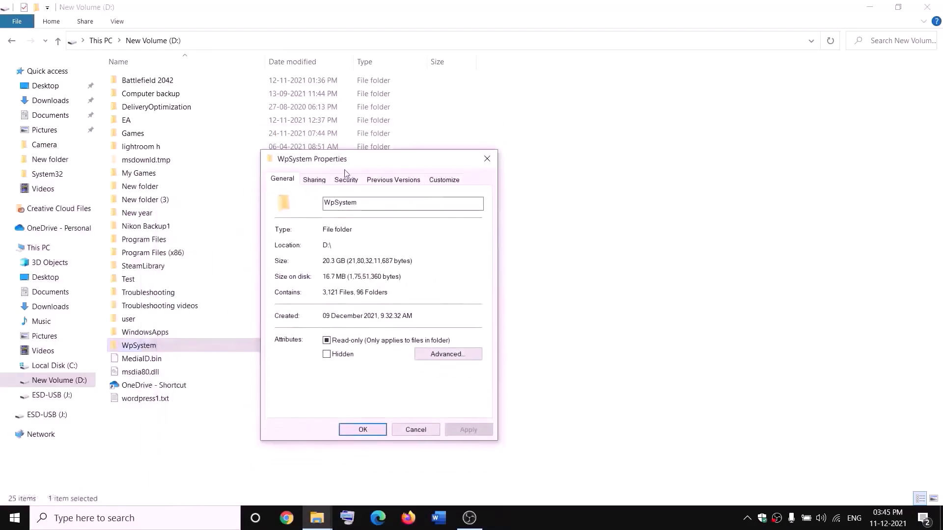
pyautogui.click(346, 180)
pyautogui.click(455, 384)
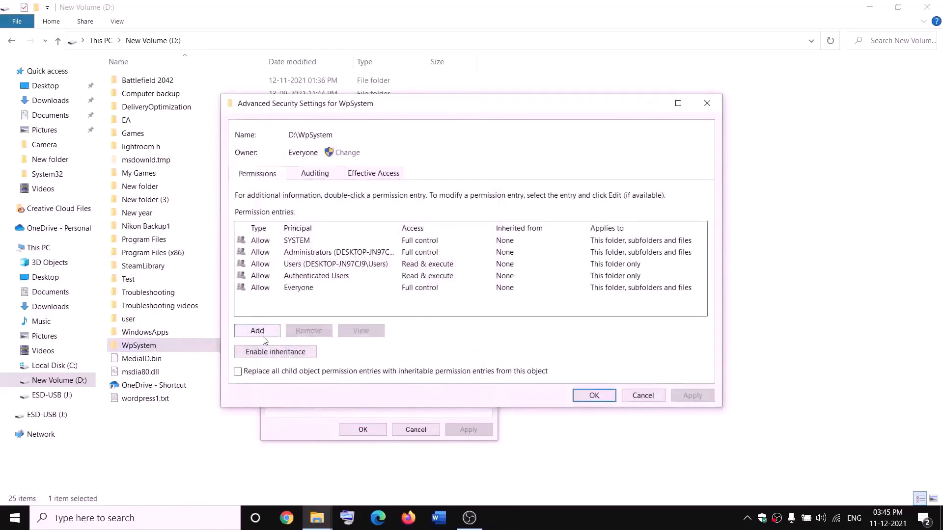
# Add a permission entry giving everyone Full control of WpSystem, and apply and close all its security dialogs.
pyautogui.click(264, 338)
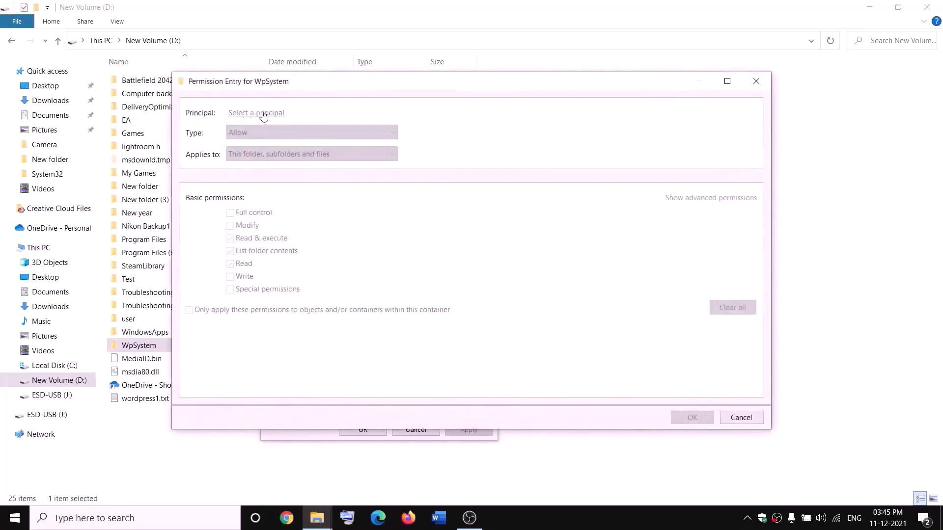
pyautogui.click(261, 114)
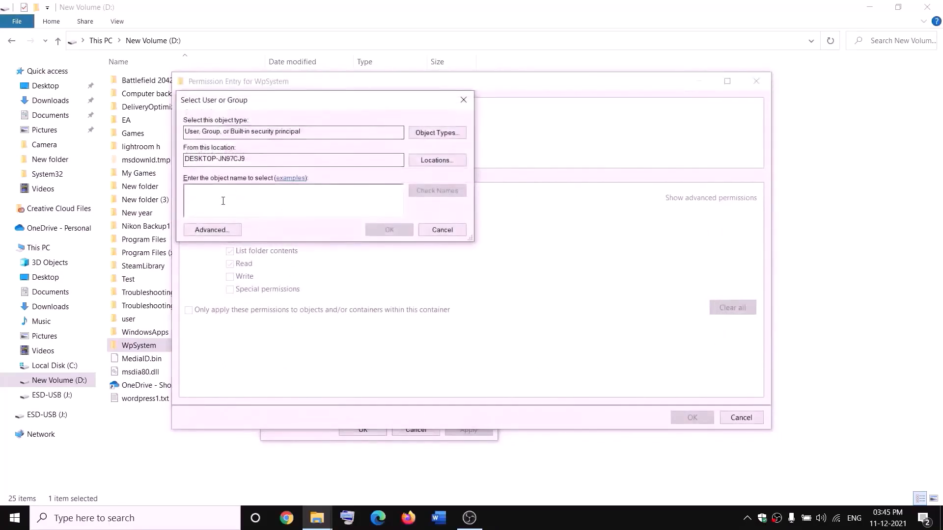
pyautogui.write('everyone')
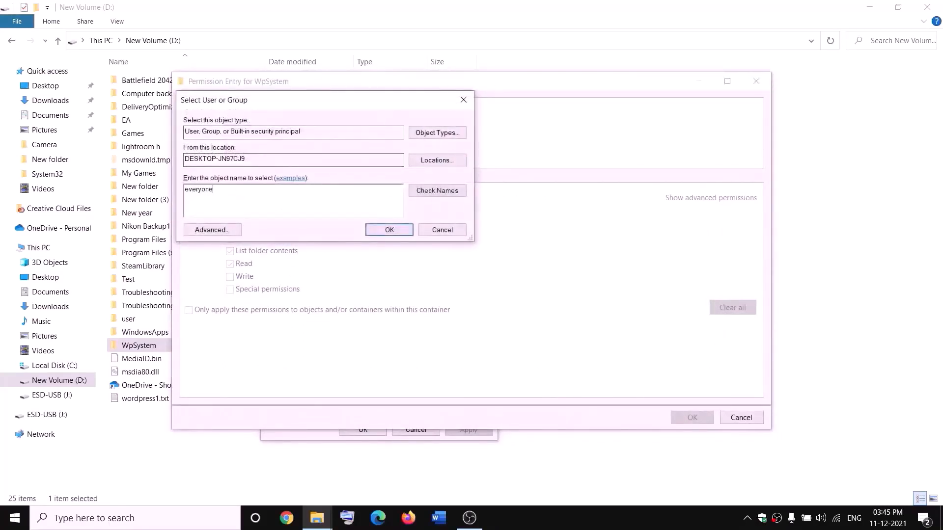
pyautogui.click(425, 191)
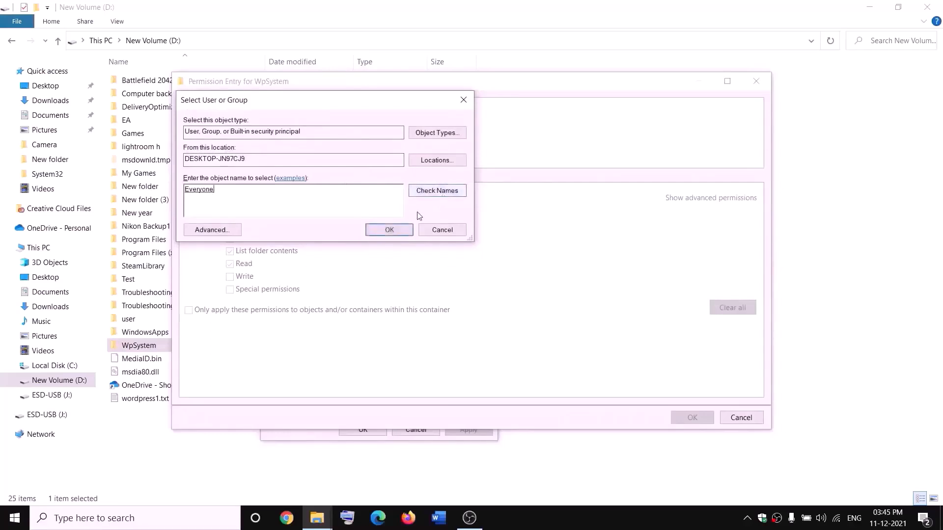
pyautogui.click(397, 230)
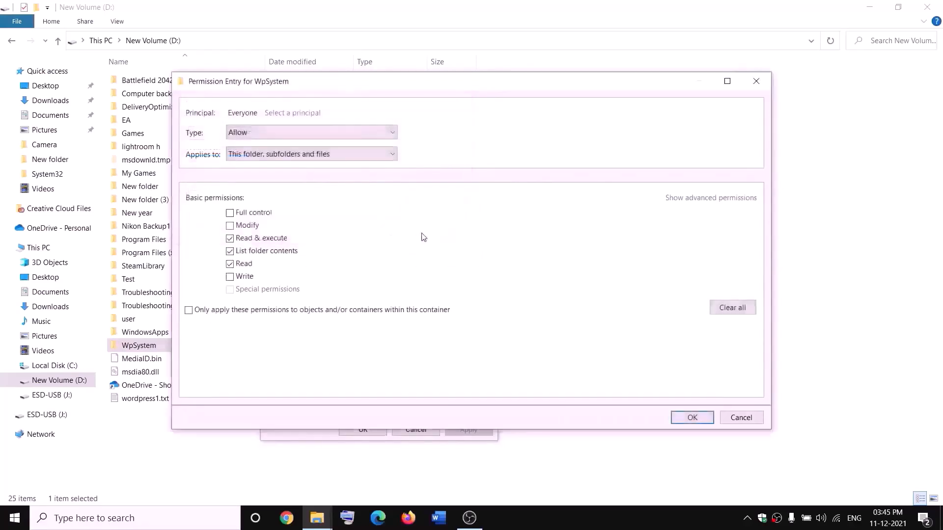
pyautogui.click(230, 213)
pyautogui.click(693, 418)
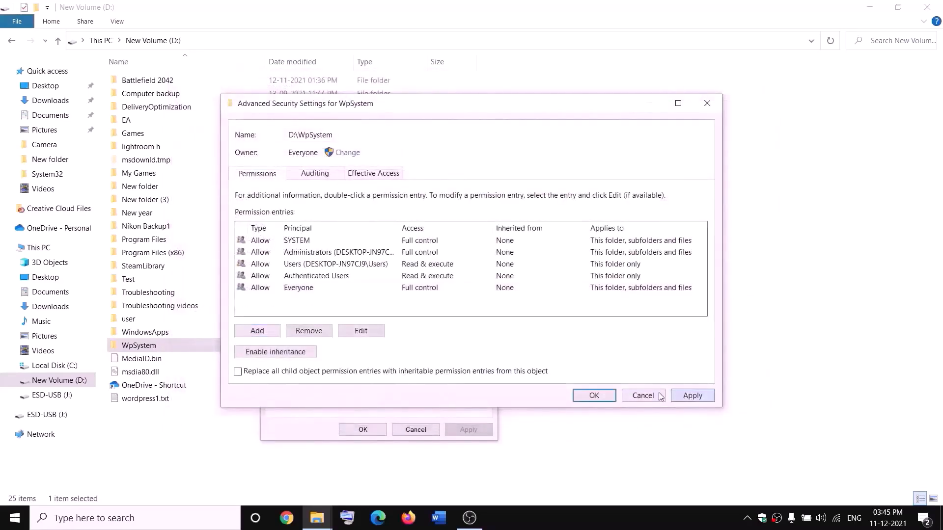
pyautogui.click(693, 395)
pyautogui.click(594, 395)
pyautogui.click(376, 430)
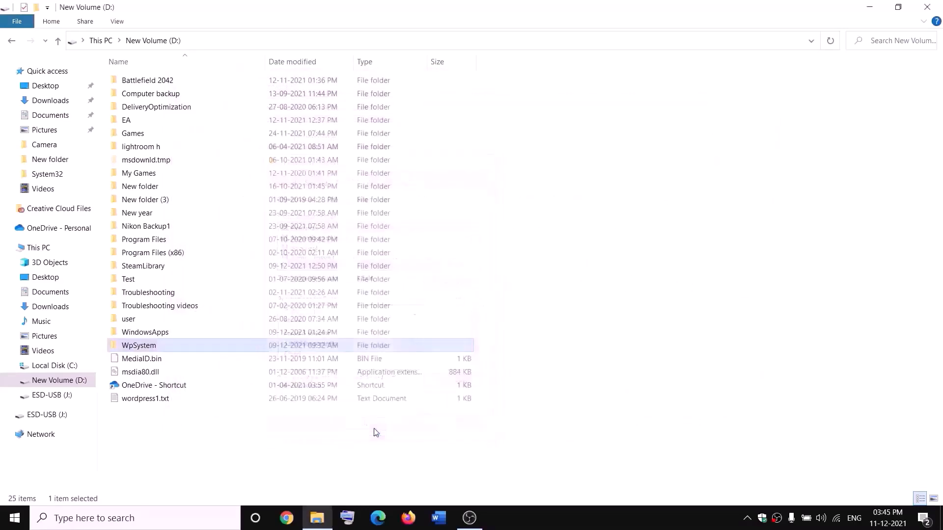
pyautogui.click(376, 432)
# Rename the WpSystem folder on D: as WpSystem.old.
pyautogui.click(573, 527)
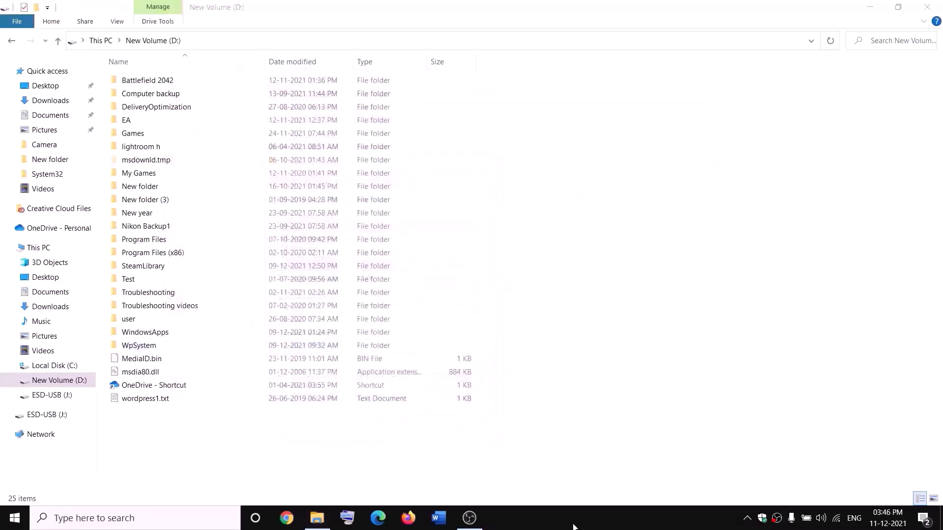
pyautogui.rightClick(138, 349)
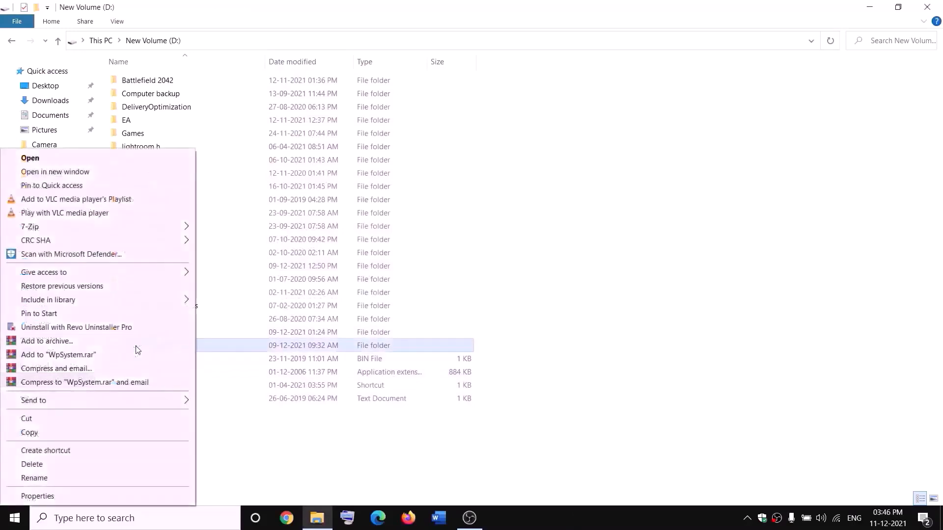
pyautogui.click(35, 478)
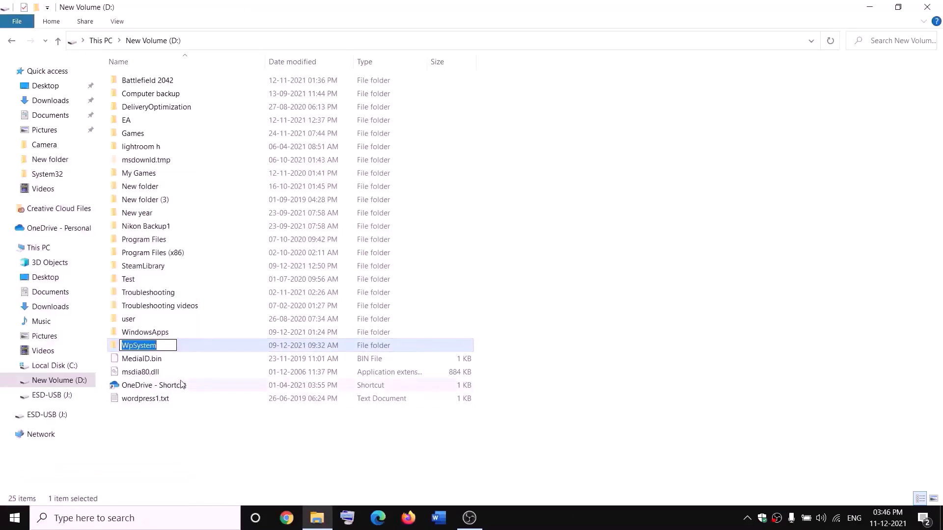
pyautogui.press('End')
pyautogui.write('.old')
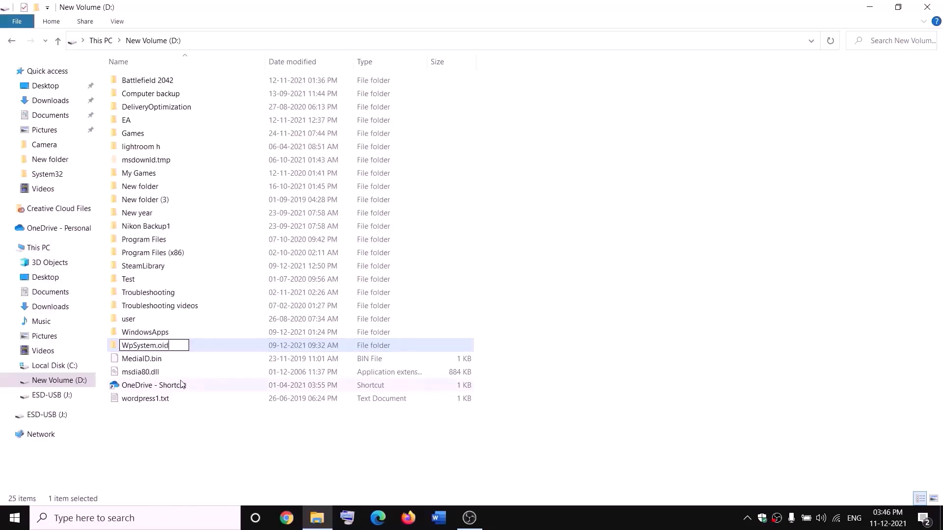
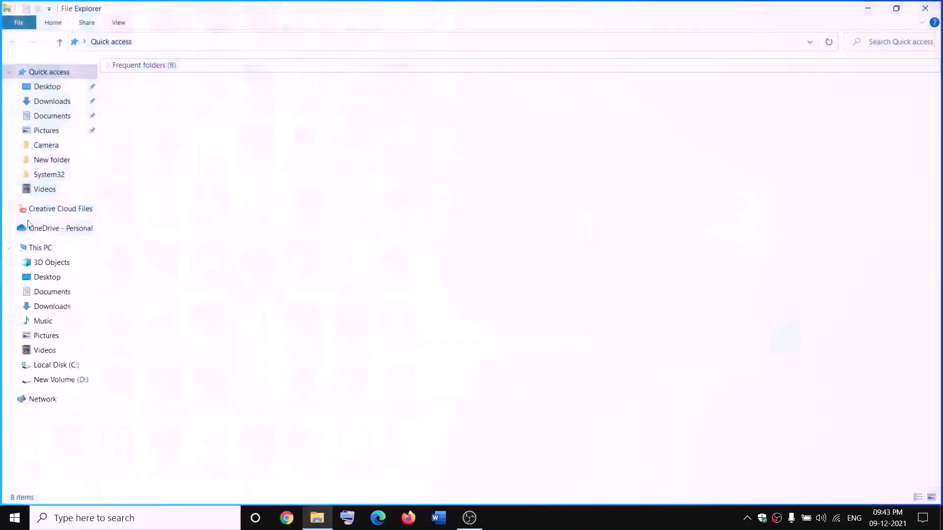
# Browse to New Volume (D:) and open the advanced security settings from the WindowsApps folder's properties.
pyautogui.click(20, 247)
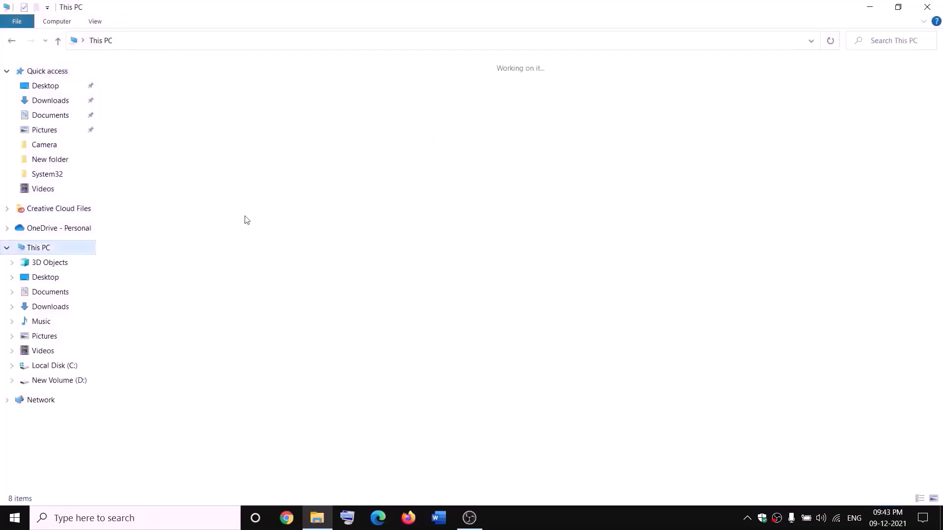
pyautogui.doubleClick(337, 178)
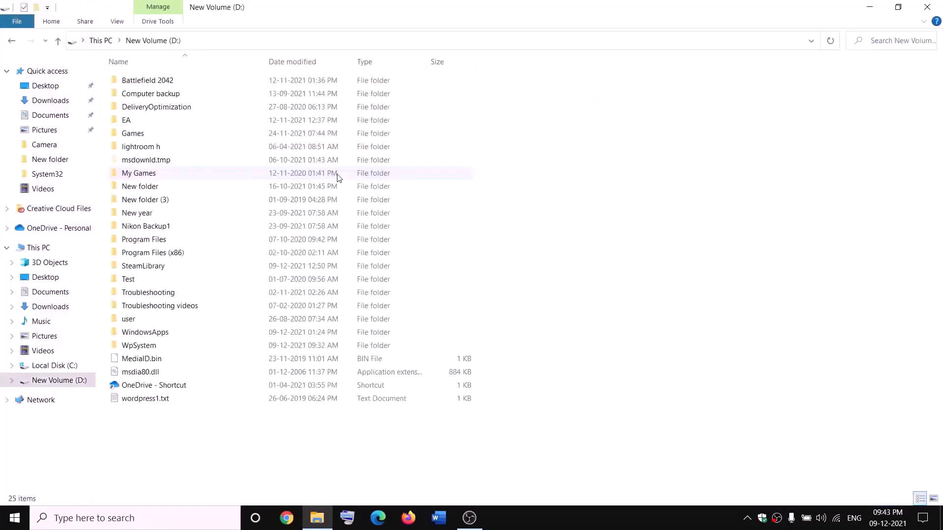
pyautogui.click(167, 332)
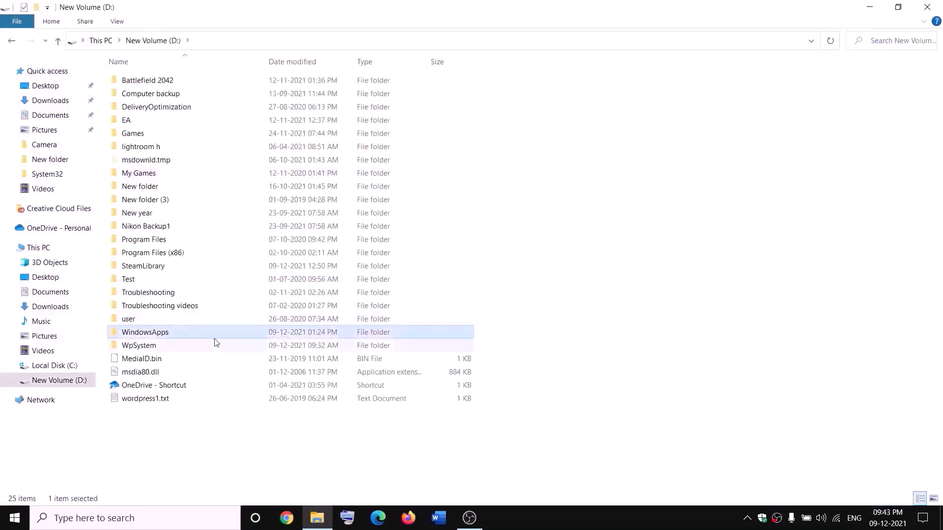
pyautogui.rightClick(178, 335)
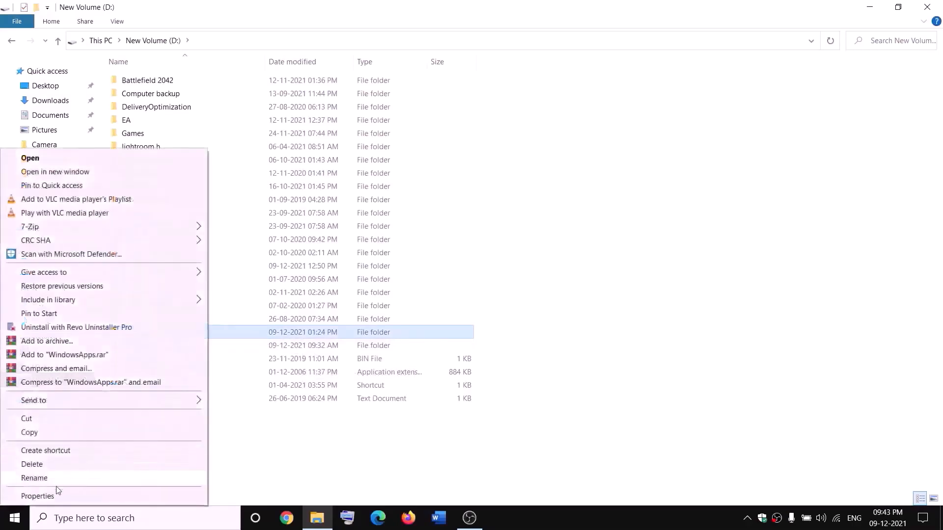
pyautogui.click(38, 496)
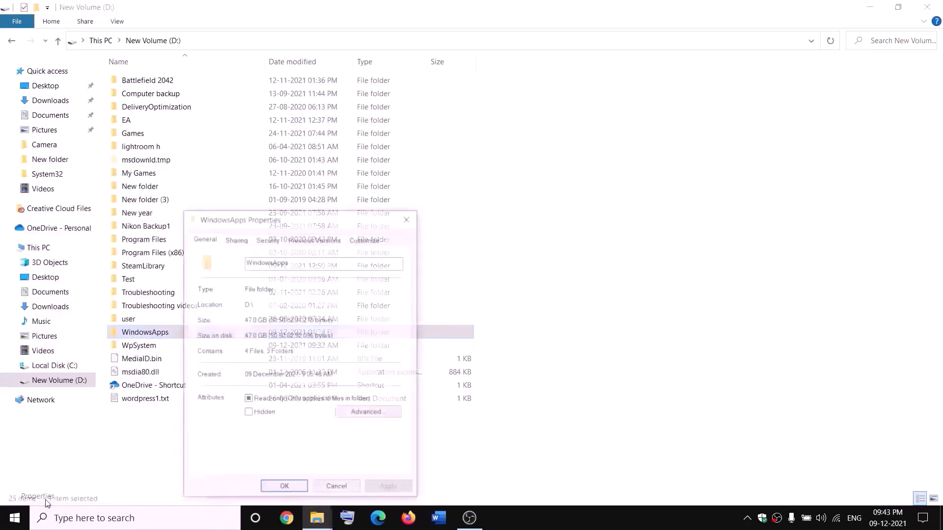
pyautogui.click(267, 240)
pyautogui.click(369, 442)
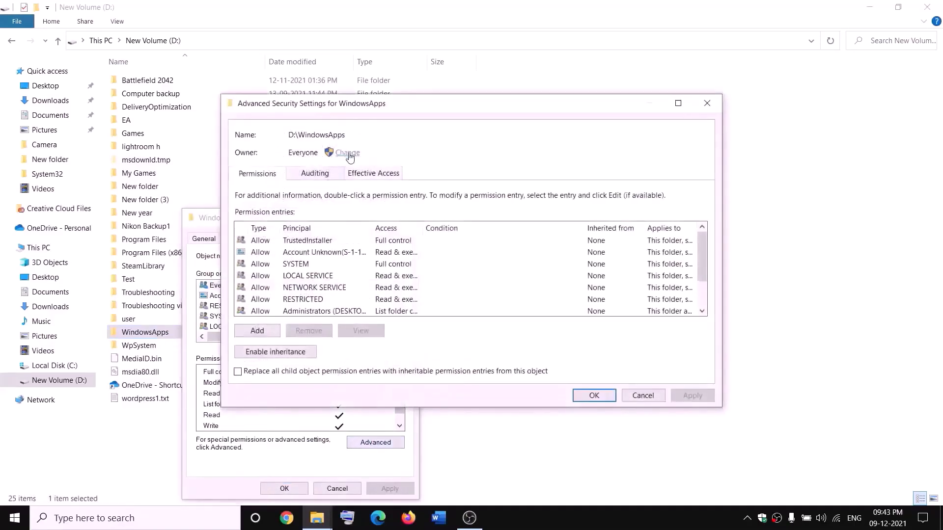
# Change the WindowsApps folder's owner to everyone, replace the owner on subcontainers and objects, and apply and close its properties.
pyautogui.click(349, 153)
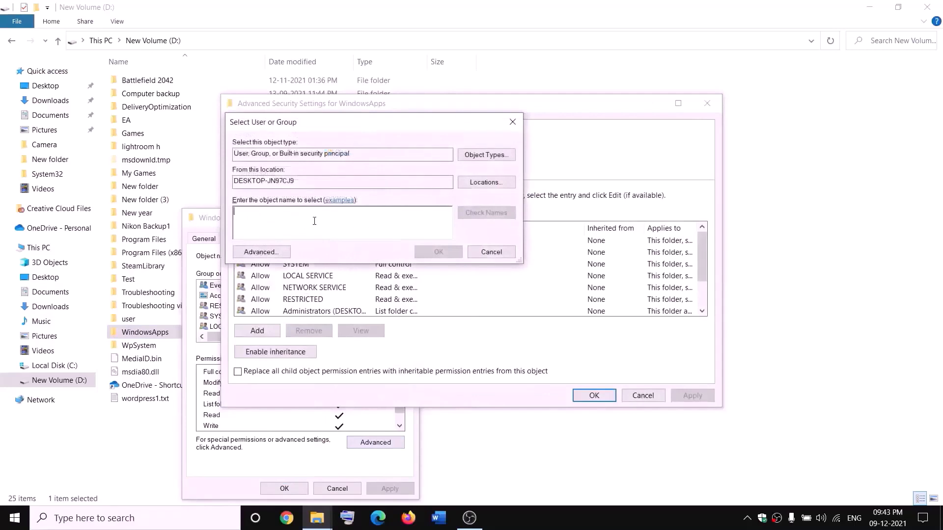
pyautogui.write('everyone')
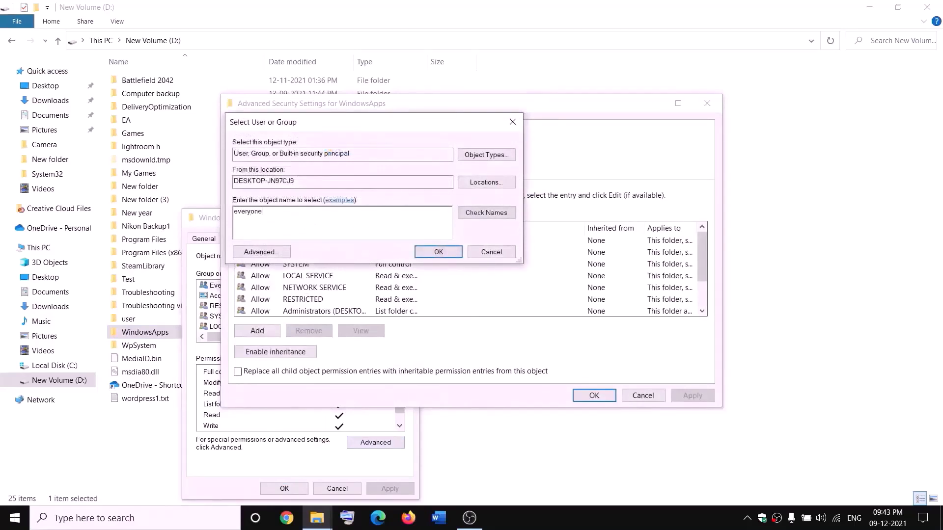
pyautogui.click(500, 216)
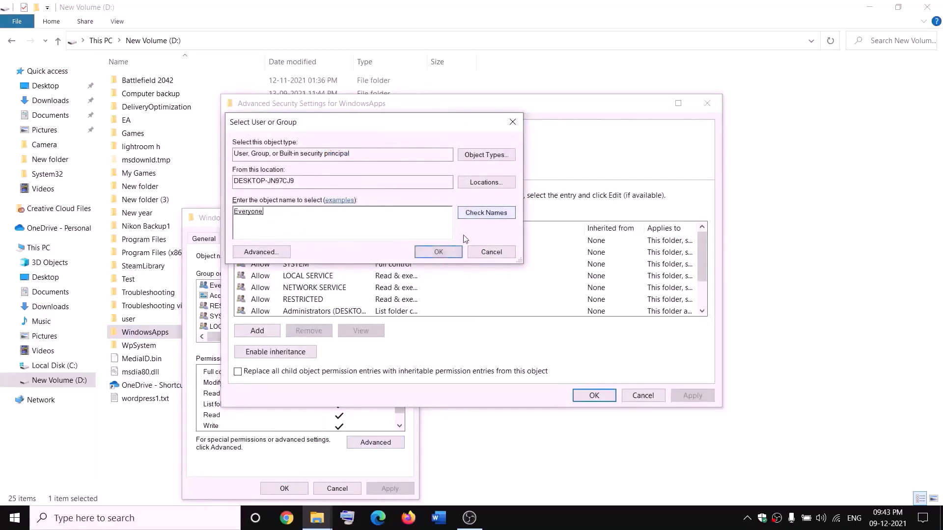
pyautogui.click(438, 252)
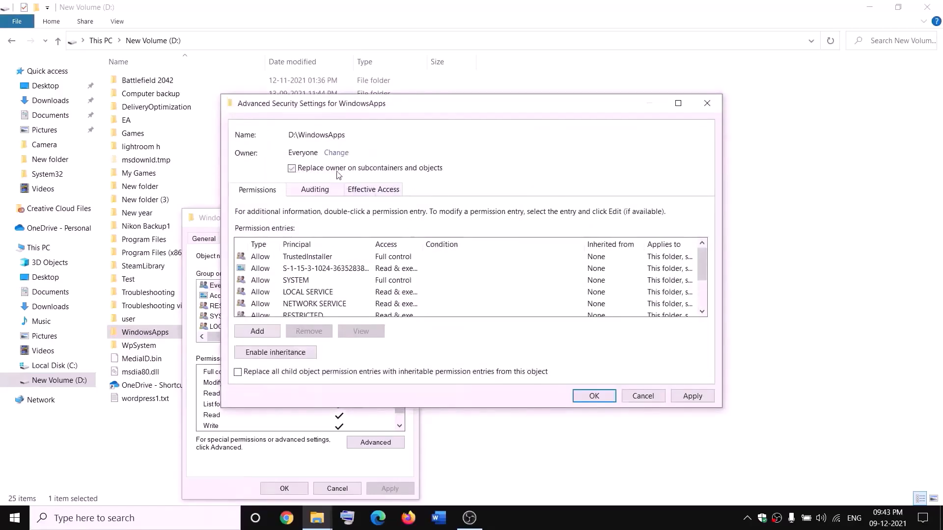
pyautogui.click(690, 396)
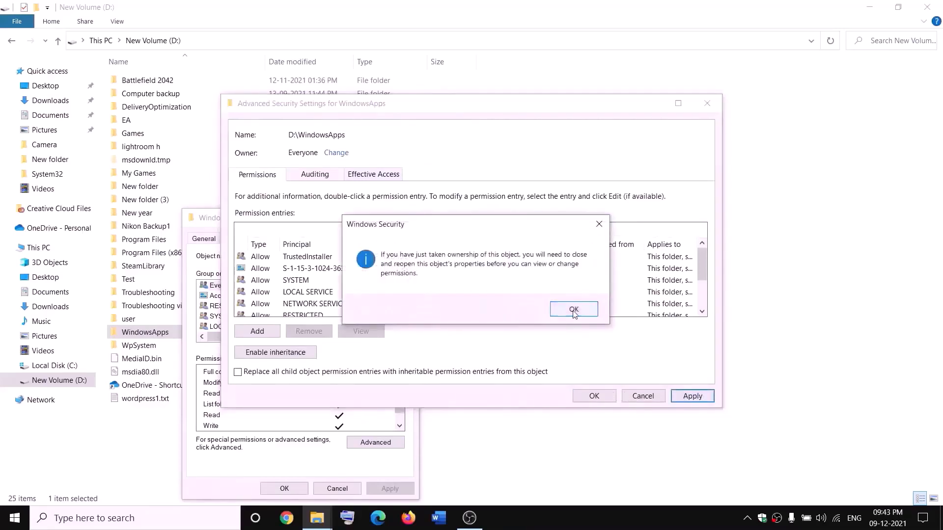
pyautogui.click(571, 309)
pyautogui.click(594, 396)
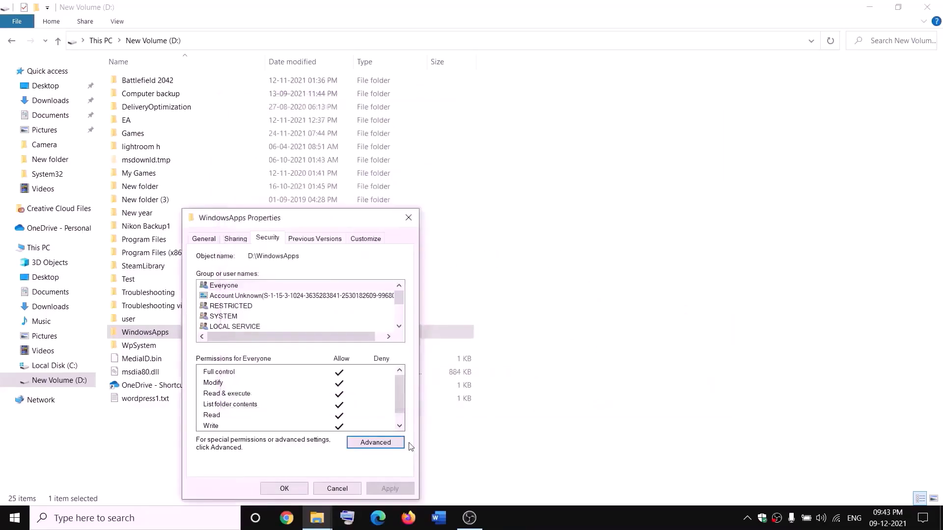
pyautogui.click(293, 490)
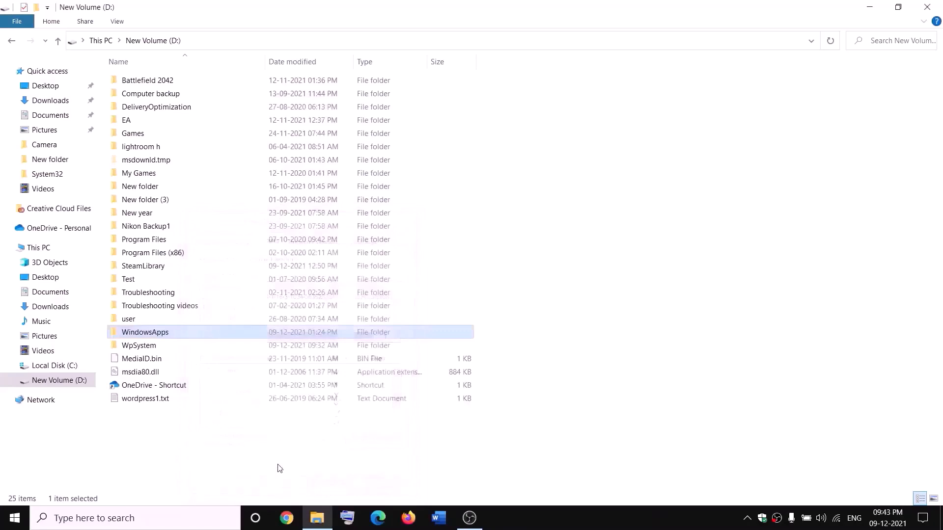
# Reopen the WindowsApps folder's properties and return to its advanced security settings.
pyautogui.rightClick(179, 337)
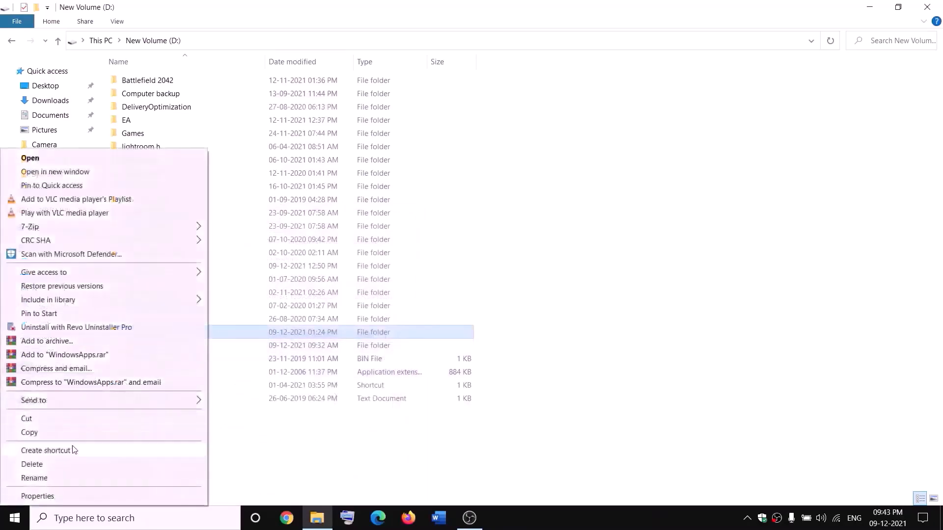
pyautogui.click(36, 497)
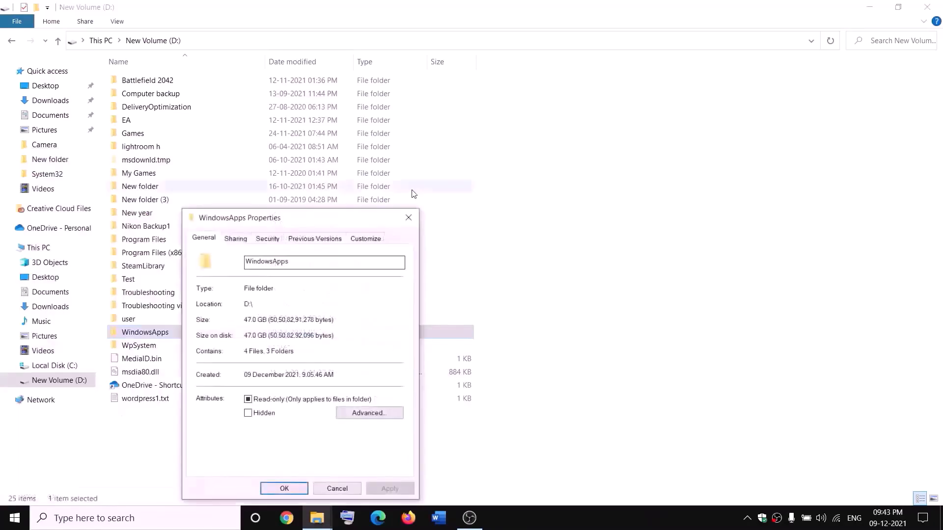
pyautogui.click(276, 242)
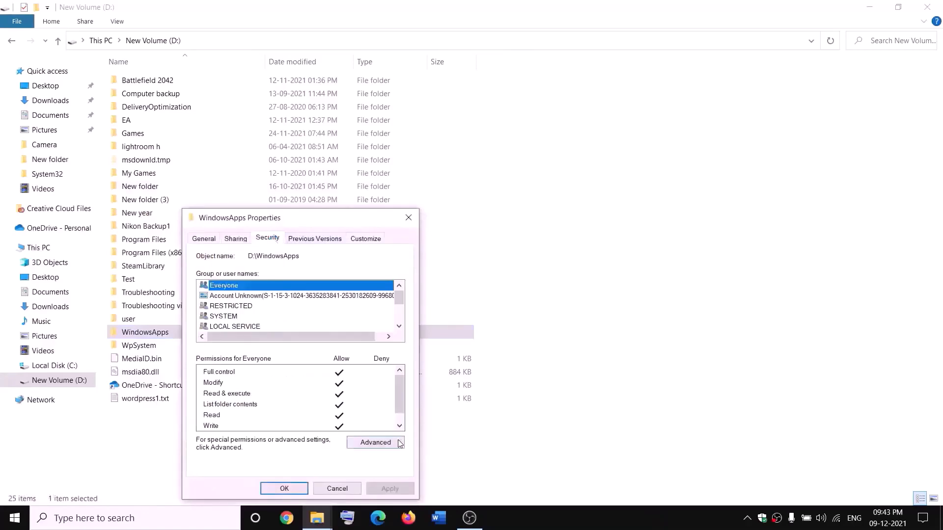
pyautogui.click(375, 442)
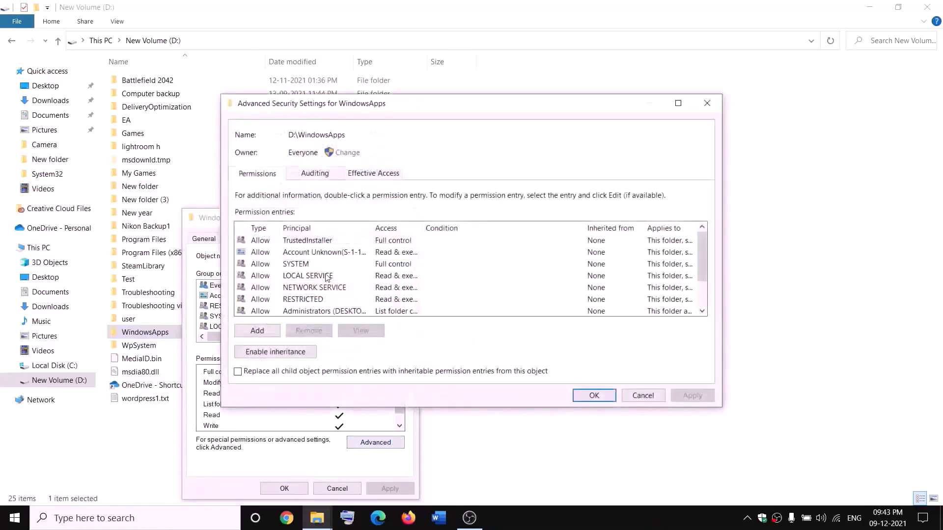
# Add a permission entry giving everyone Full control of WindowsApps, and apply and close all its security dialogs.
pyautogui.click(259, 331)
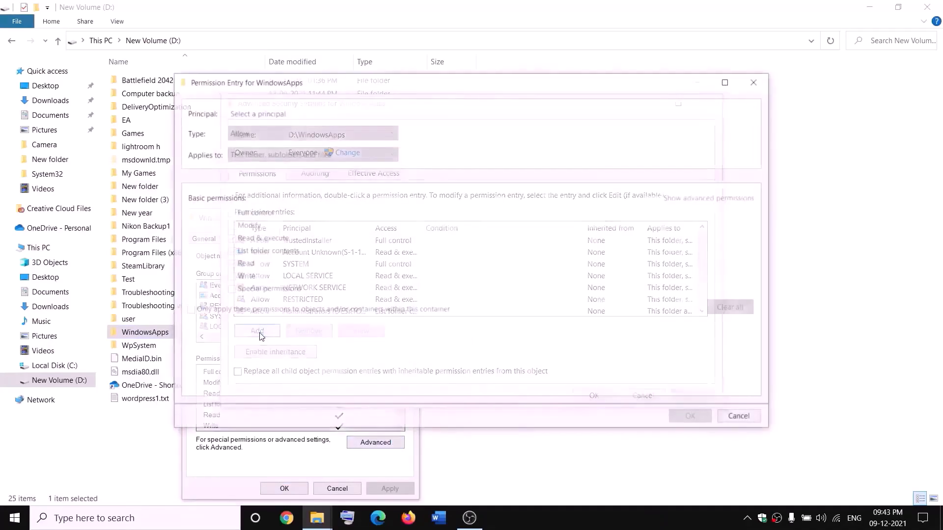
pyautogui.click(251, 113)
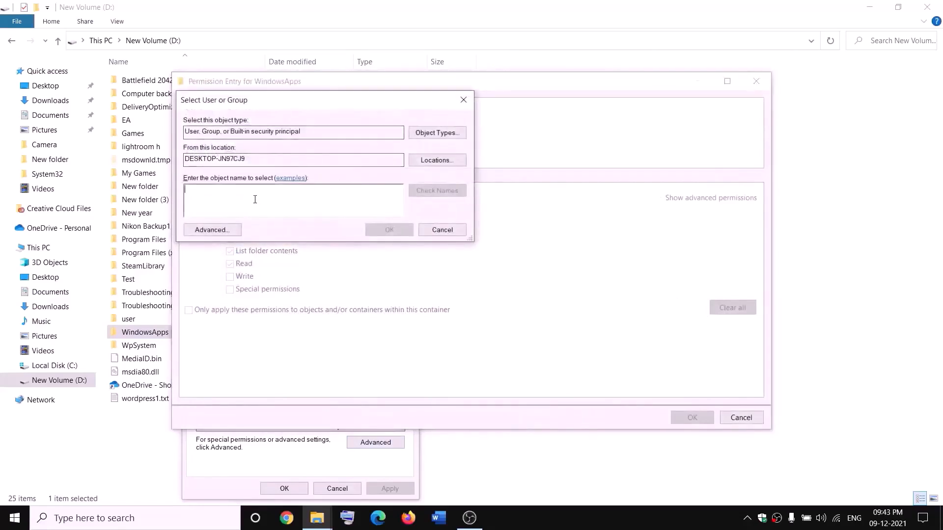
pyautogui.write('everyone')
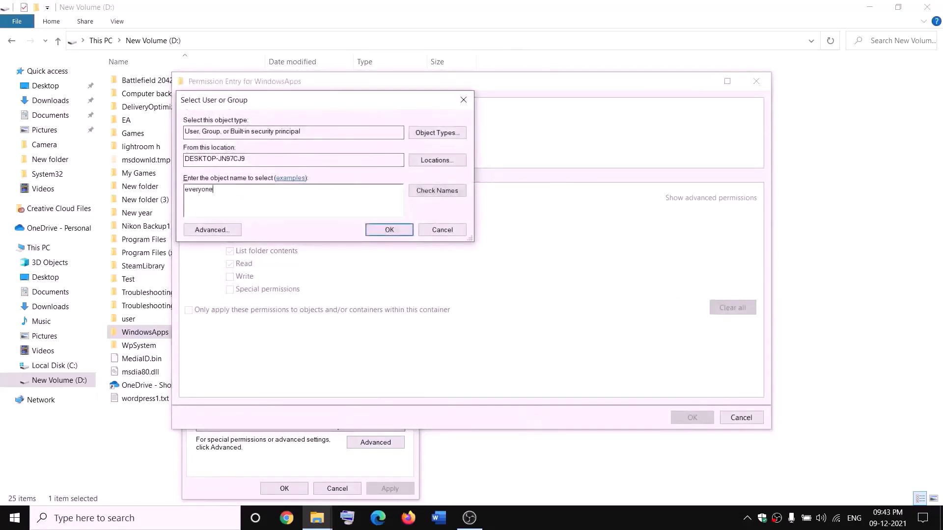
pyautogui.click(439, 191)
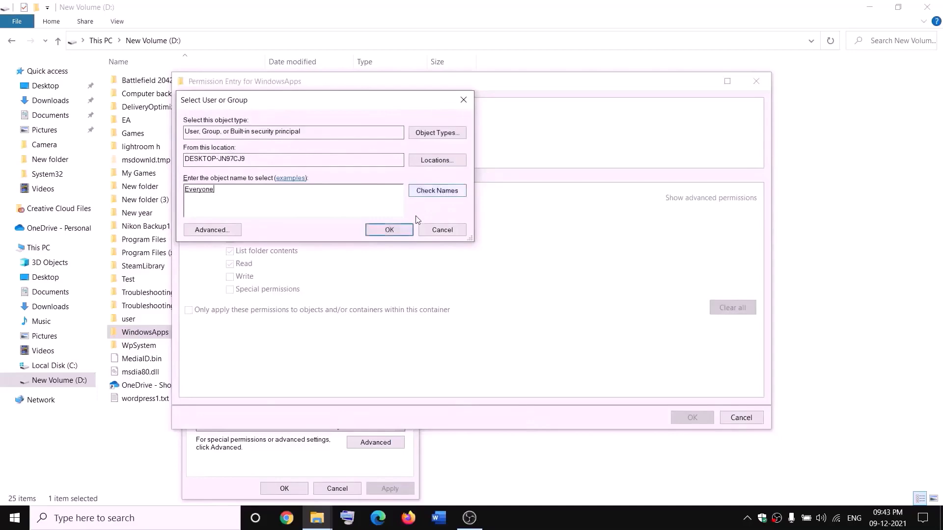
pyautogui.click(393, 231)
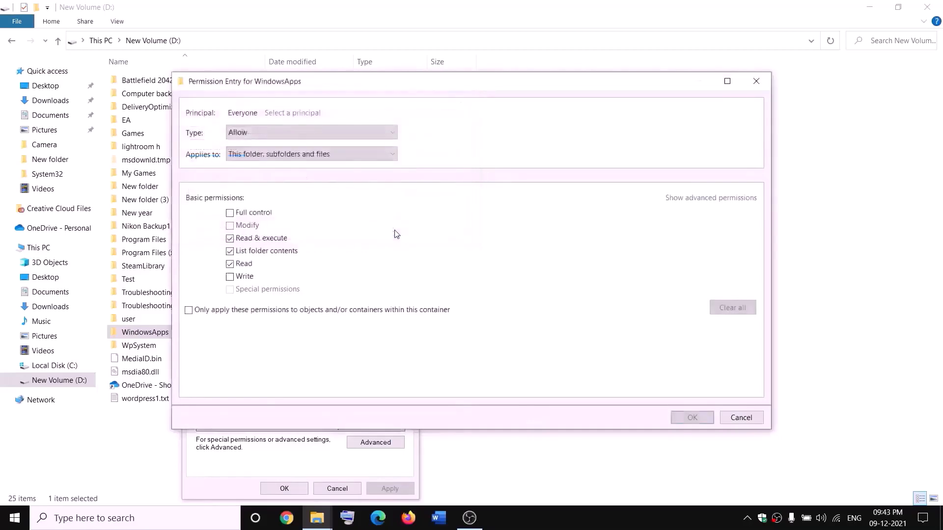
pyautogui.click(232, 215)
pyautogui.click(705, 415)
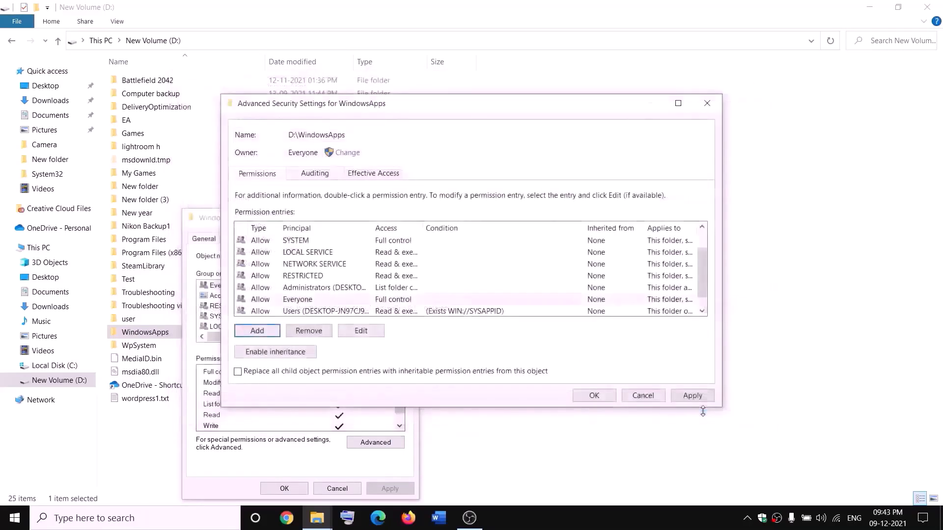
pyautogui.click(691, 396)
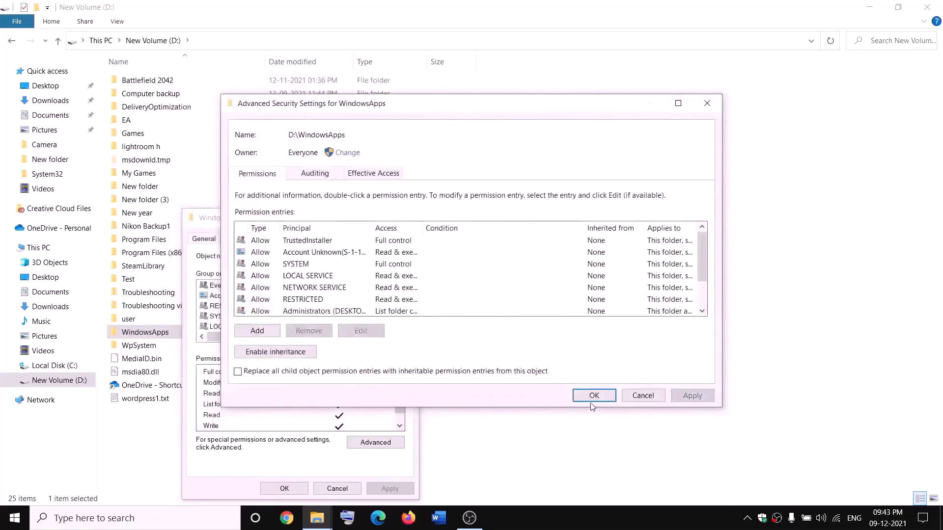
pyautogui.click(594, 396)
pyautogui.click(269, 487)
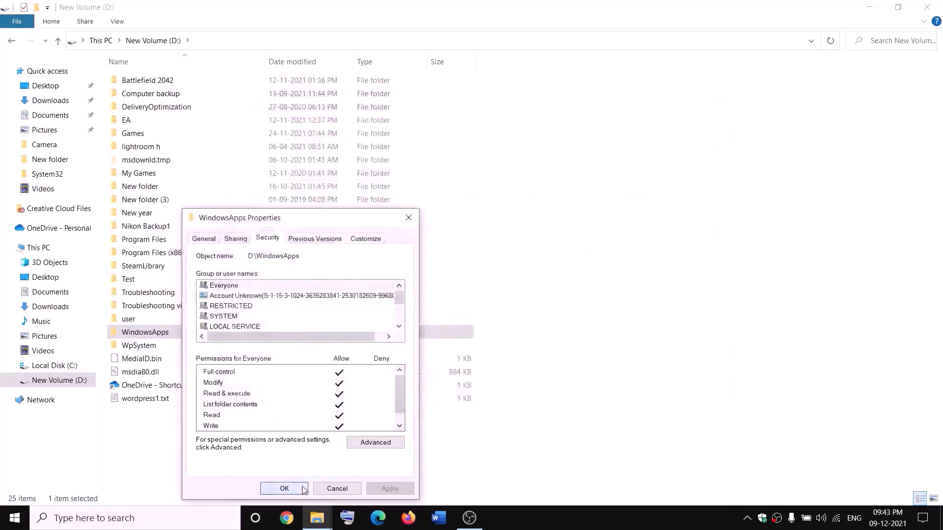
# Rename the WindowsApps folder on D: as WindowsApps.old.
pyautogui.rightClick(178, 336)
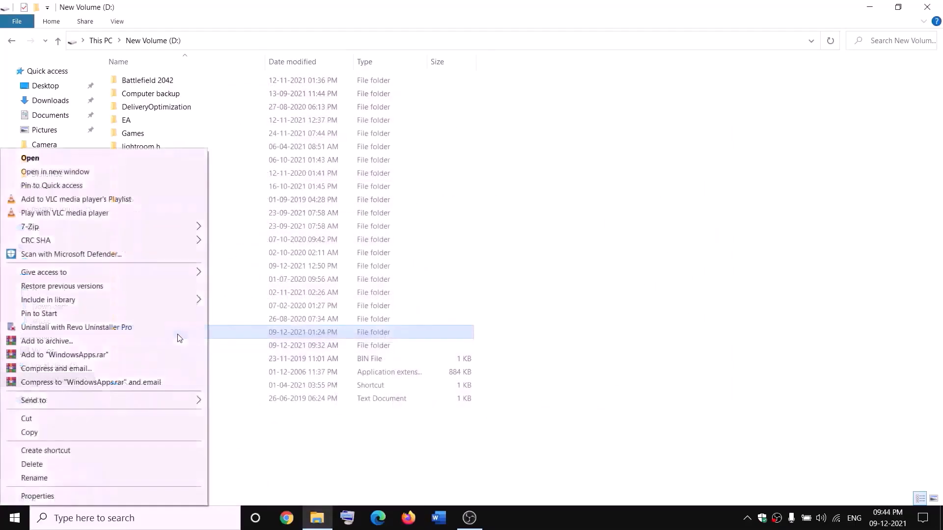
pyautogui.click(29, 478)
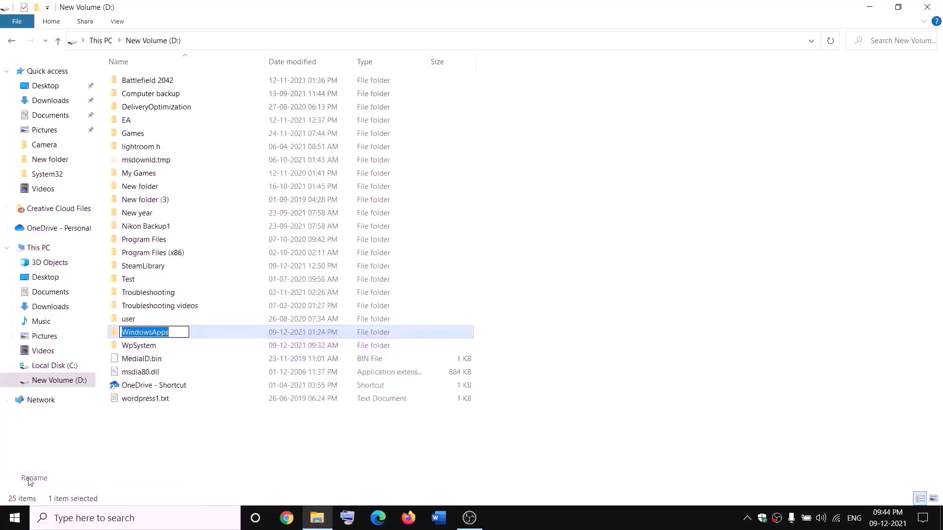
pyautogui.click(176, 330)
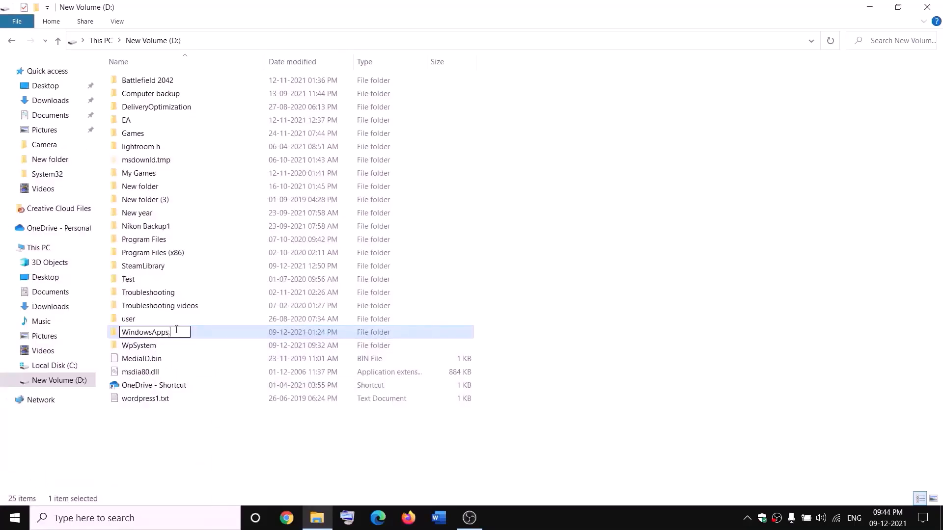
pyautogui.write('.old')
pyautogui.click(214, 428)
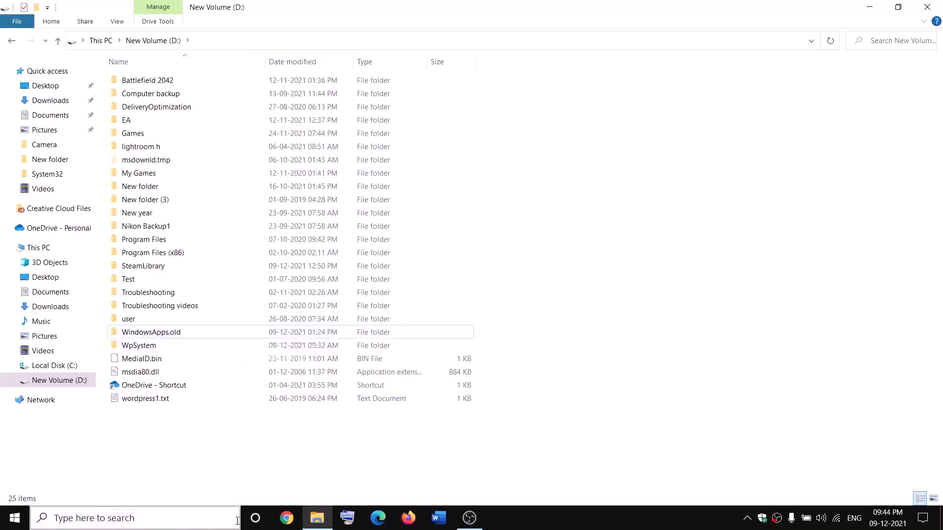
# End the Gaming Services background process in Task Manager and close Task Manager.
pyautogui.rightClick(15, 518)
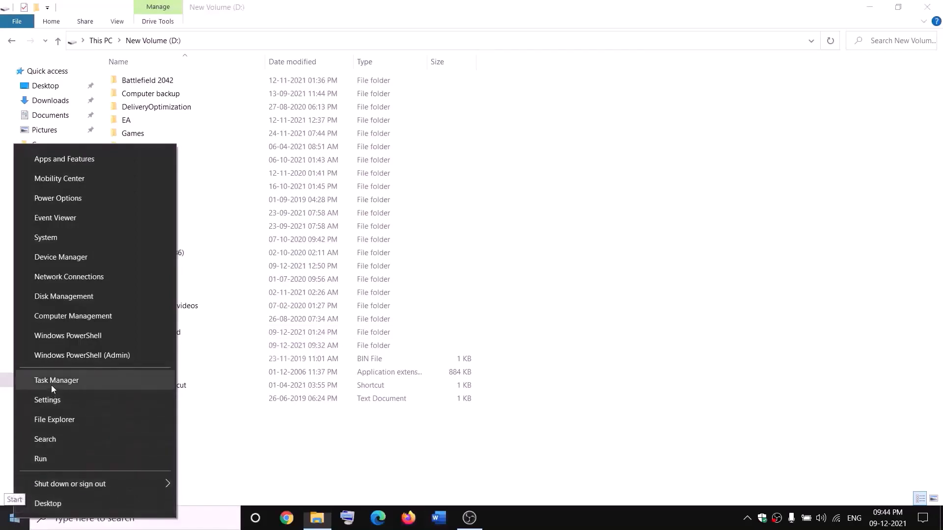
pyautogui.press('Escape')
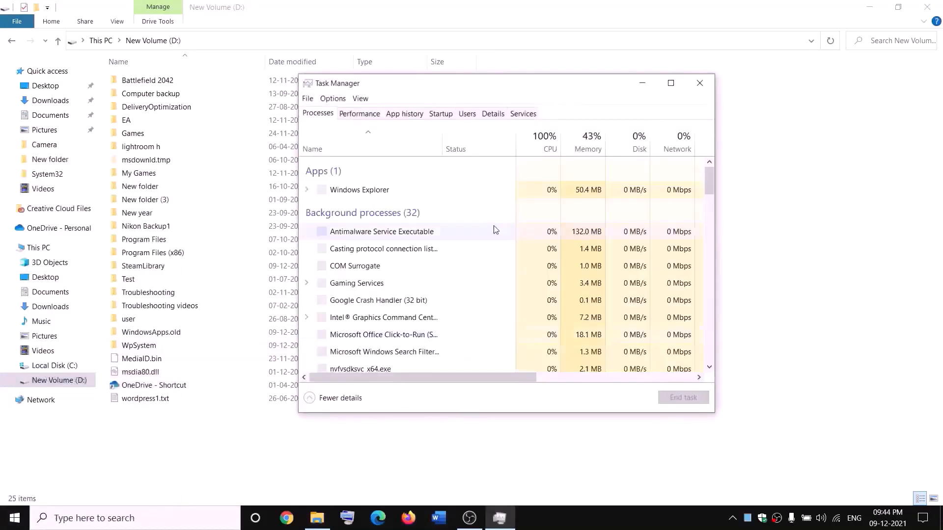
pyautogui.scroll(-3, 428, 277)
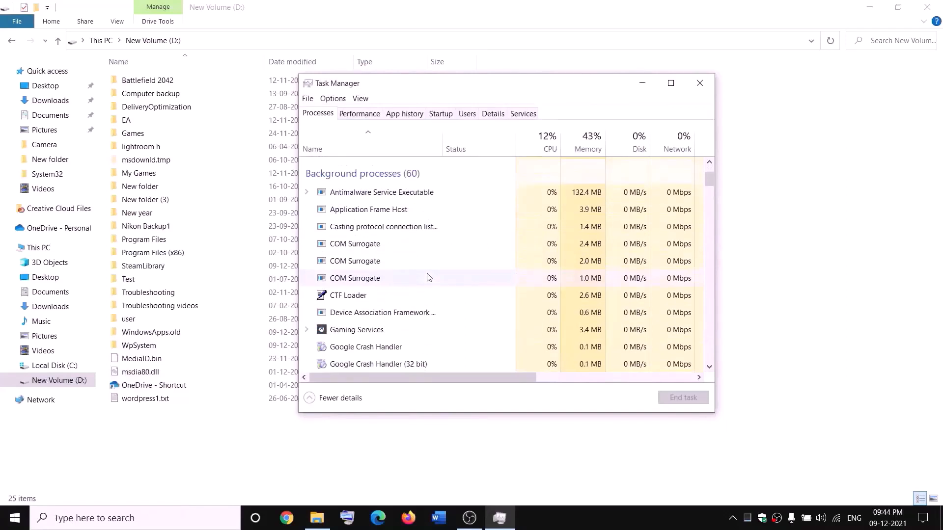
pyautogui.rightClick(341, 332)
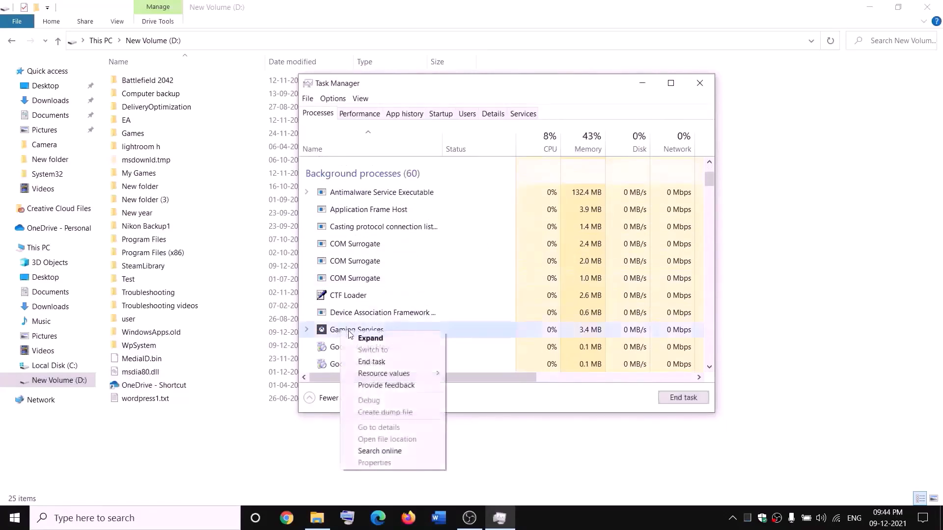
pyautogui.click(378, 366)
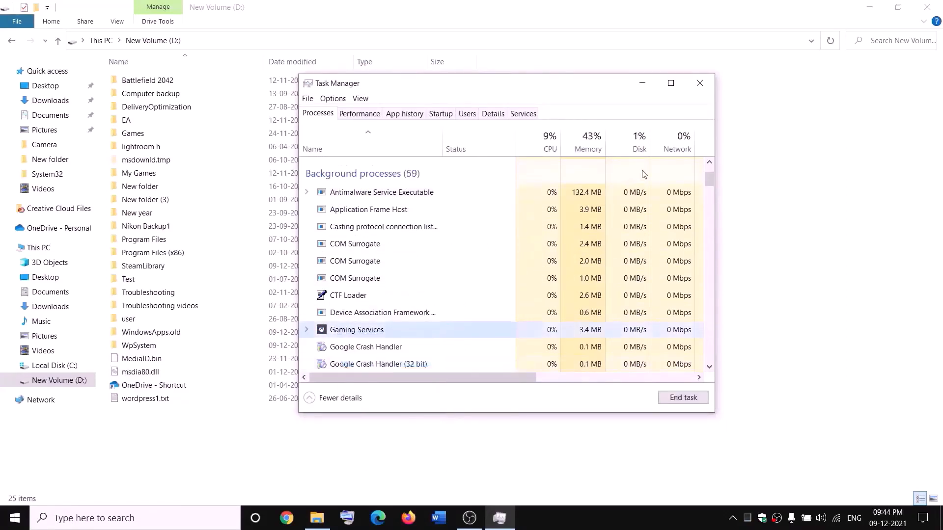
pyautogui.click(709, 83)
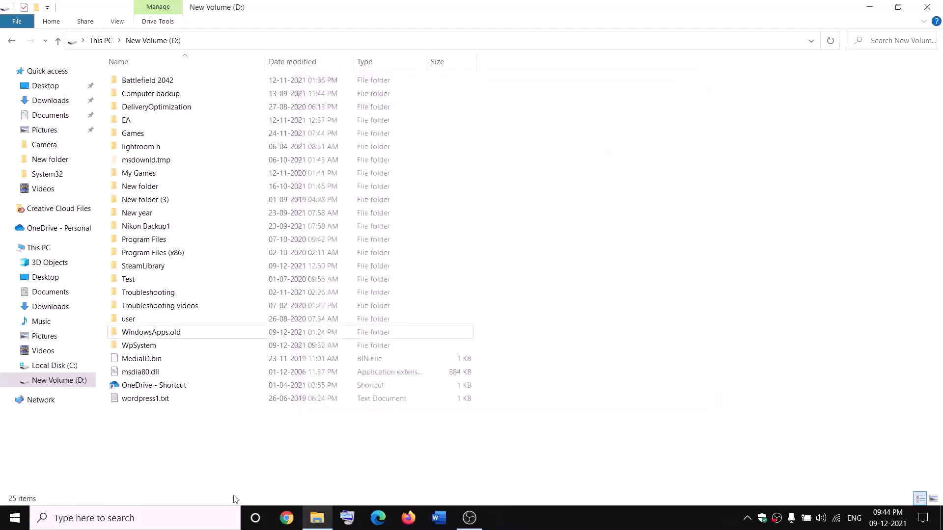
# Open the Services console and start the Gaming Services entry that logs on as Local Service.
pyautogui.click(208, 519)
pyautogui.write('servi')
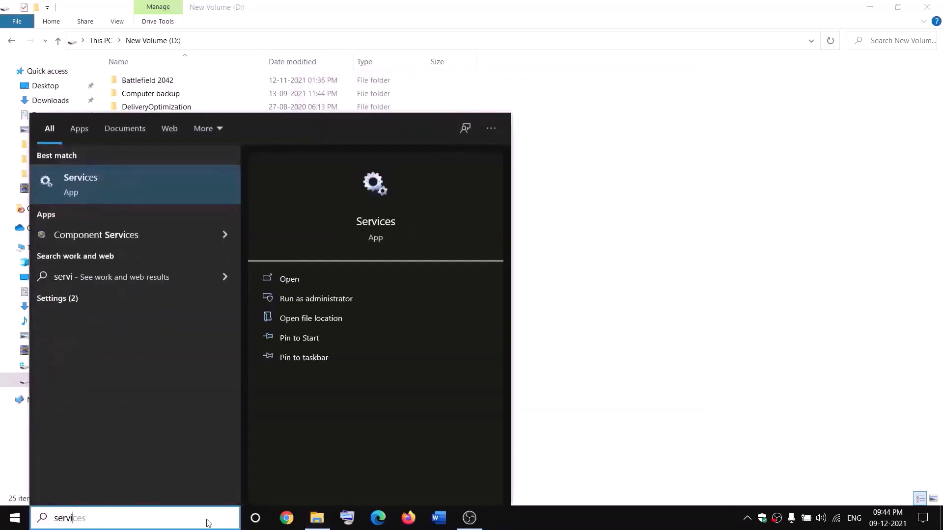
pyautogui.press('Return')
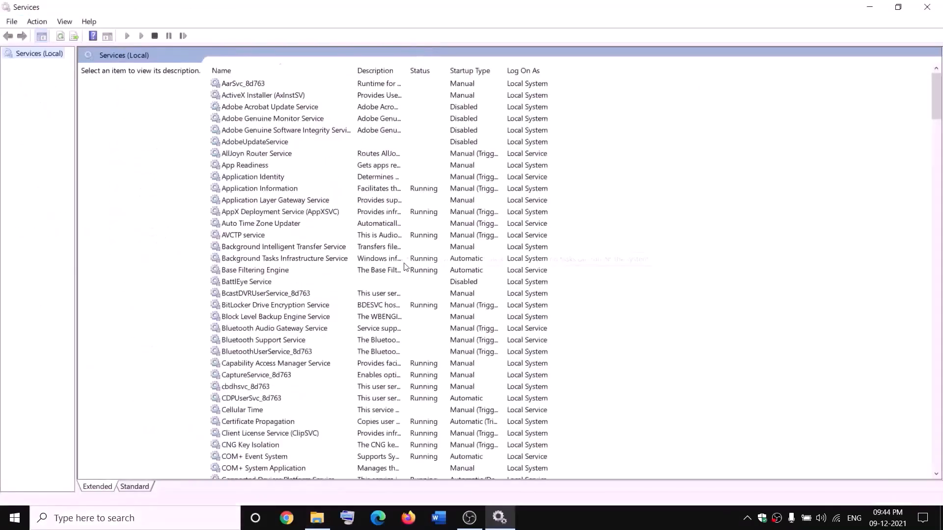
pyautogui.click(405, 264)
pyautogui.press('g')
pyautogui.click(418, 133)
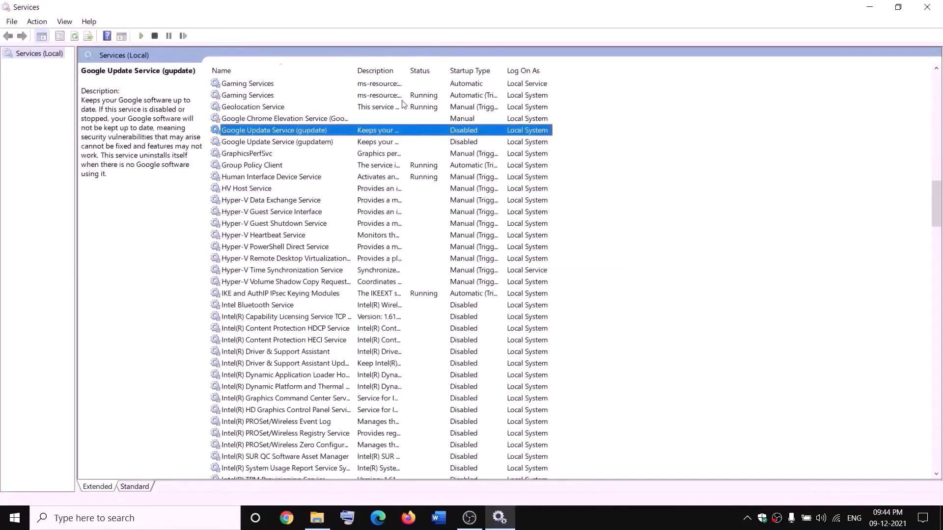
pyautogui.click(393, 84)
pyautogui.rightClick(391, 83)
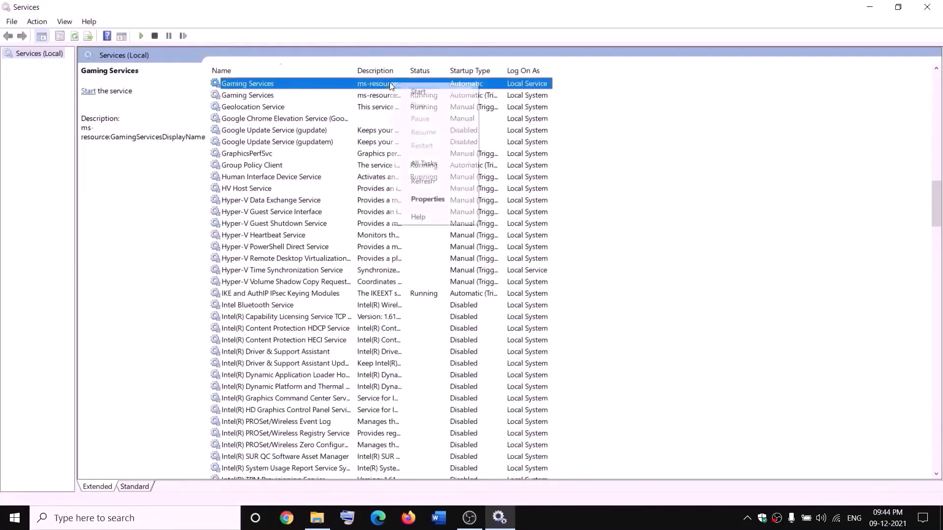
pyautogui.click(421, 96)
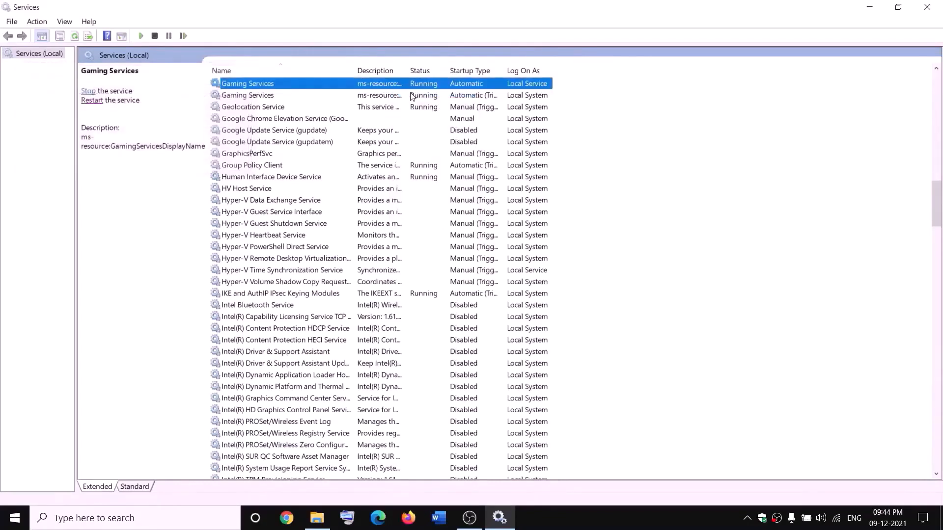
# Stop both Gaming Services entries, the Local Service one and the Local System one.
pyautogui.rightClick(385, 87)
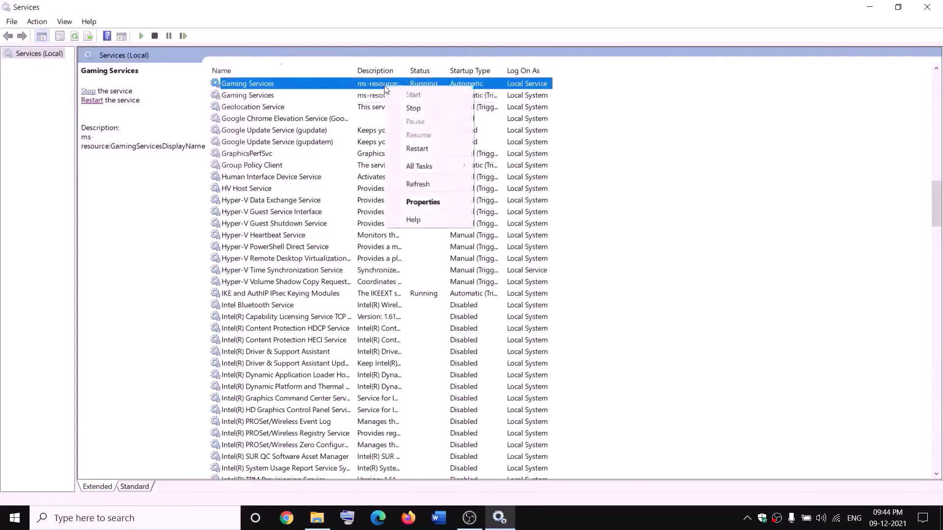
pyautogui.click(412, 107)
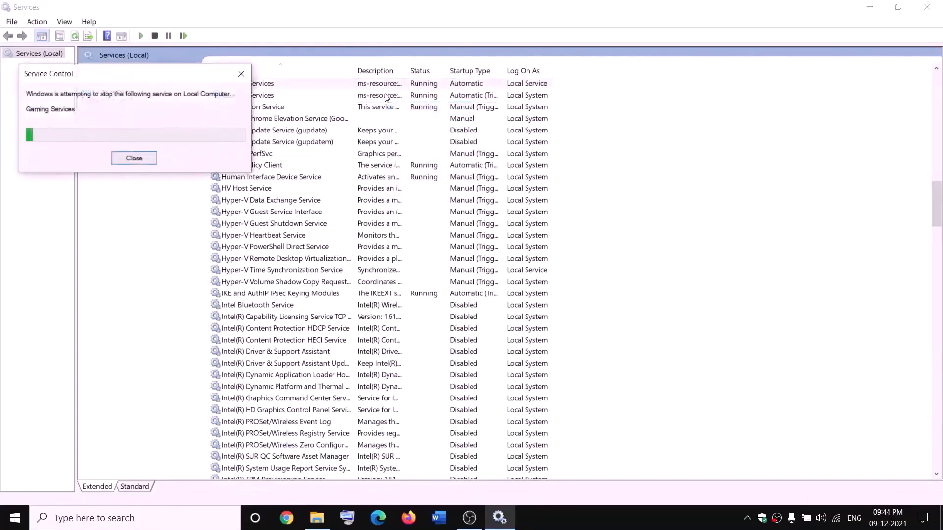
pyautogui.click(385, 96)
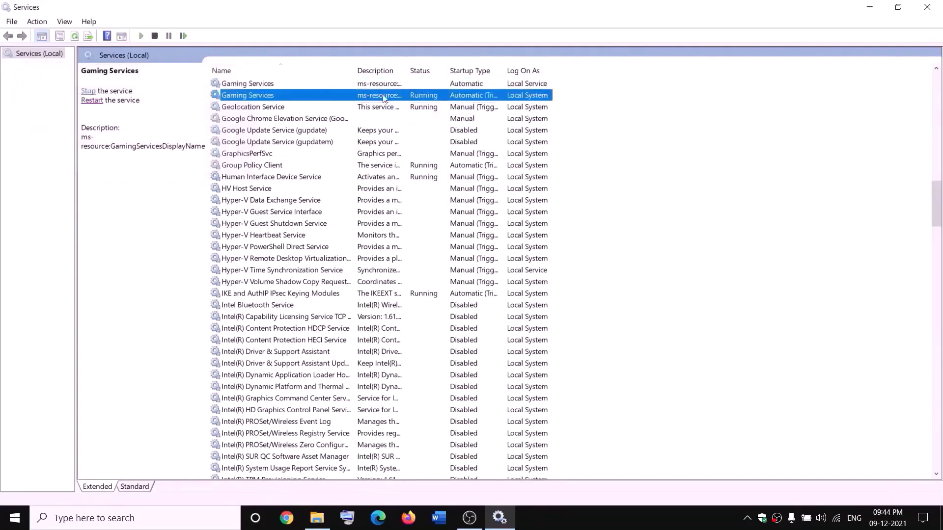
pyautogui.rightClick(384, 98)
pyautogui.click(429, 118)
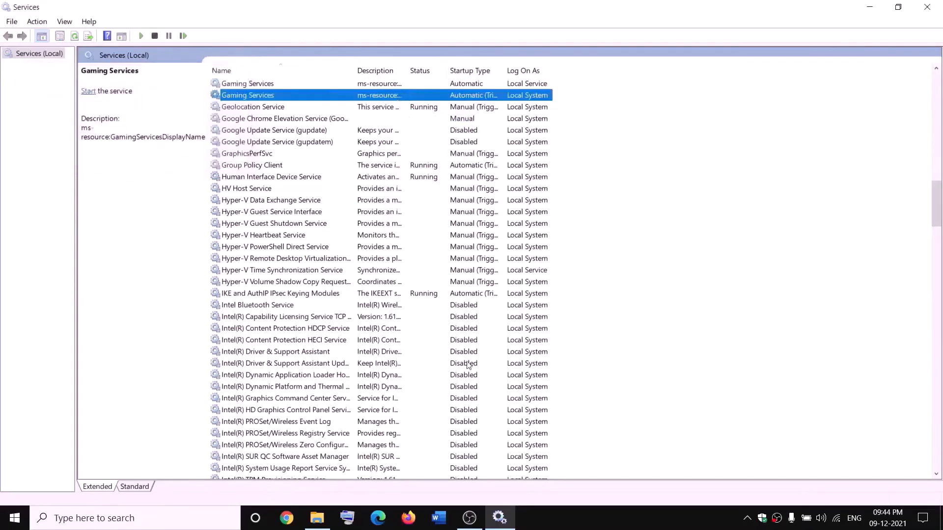
# Check the renamed folder on D:, return to the Services console and start both Gaming Services entries again.
pyautogui.click(318, 518)
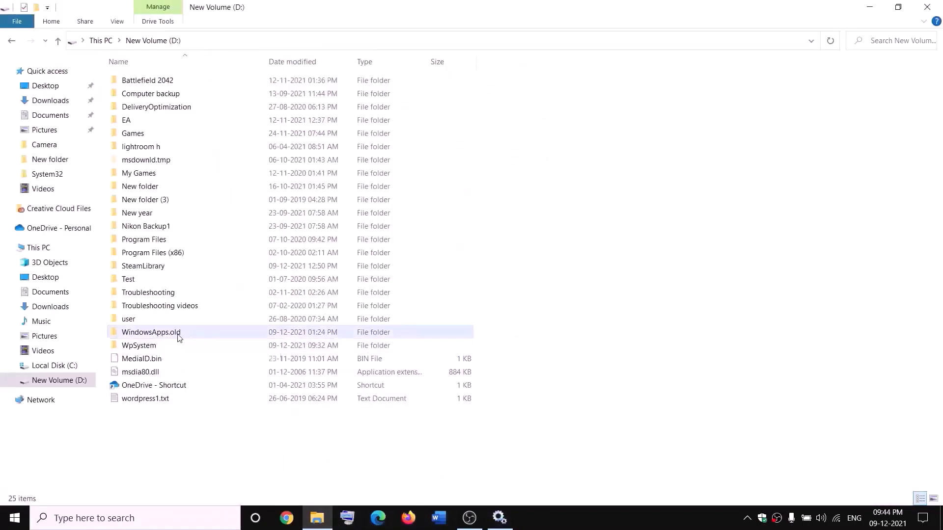
pyautogui.hotkey('alt', 'Tab')
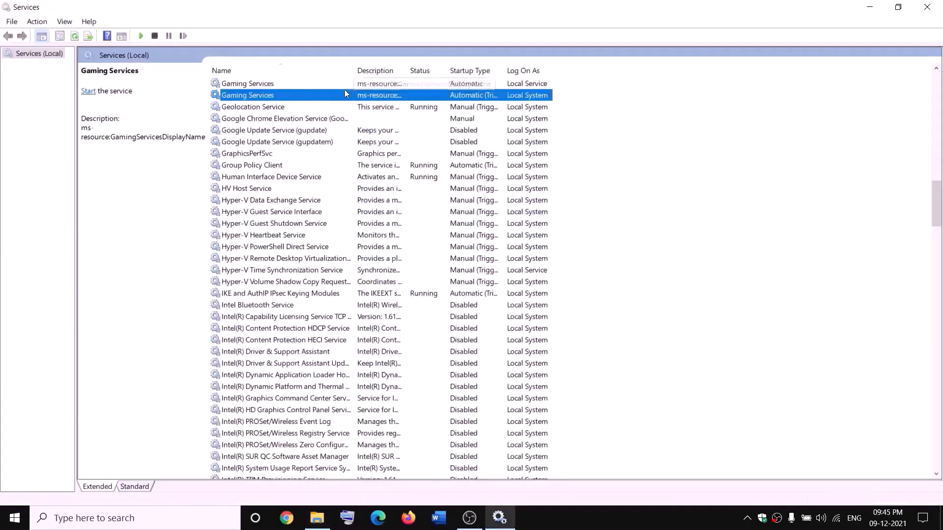
pyautogui.rightClick(349, 84)
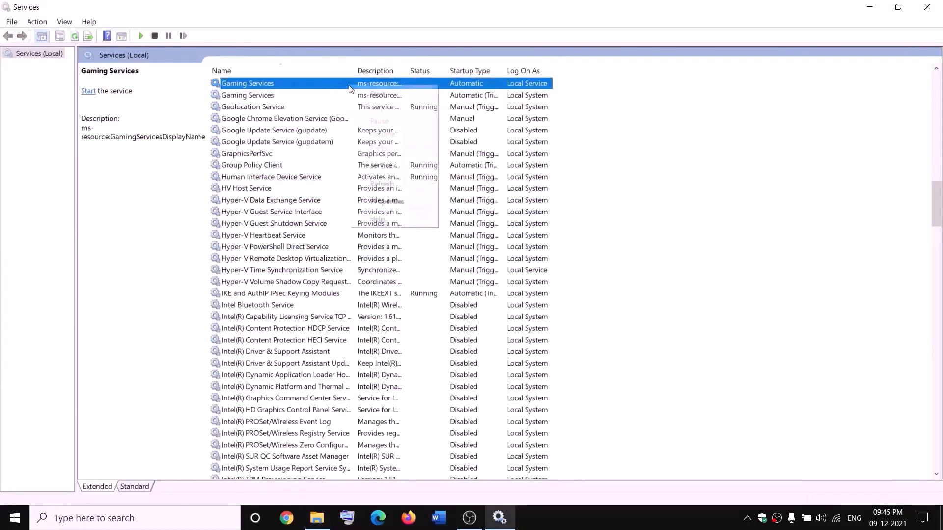
pyautogui.click(372, 96)
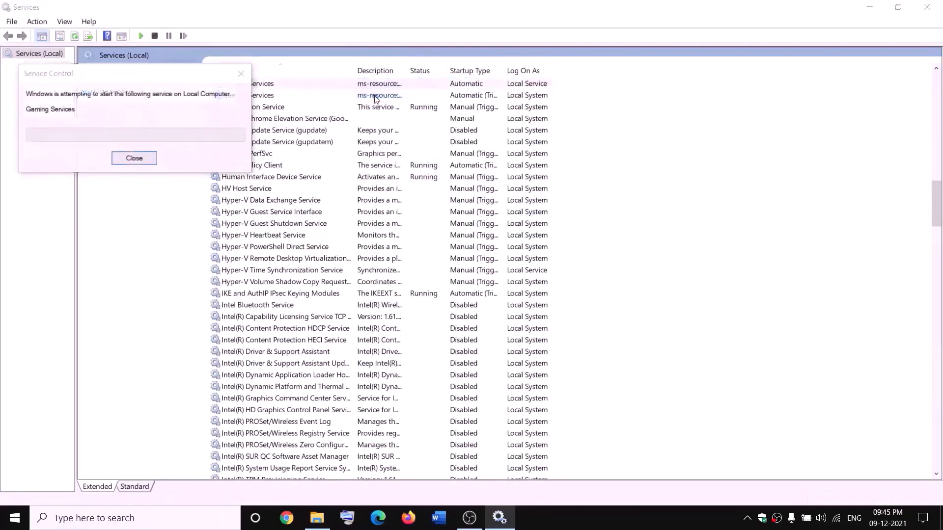
pyautogui.rightClick(381, 97)
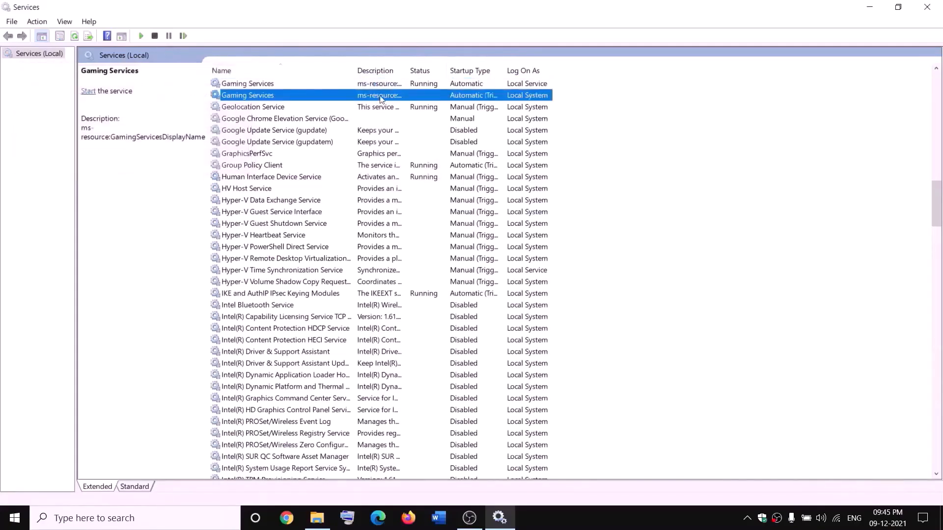
pyautogui.click(407, 105)
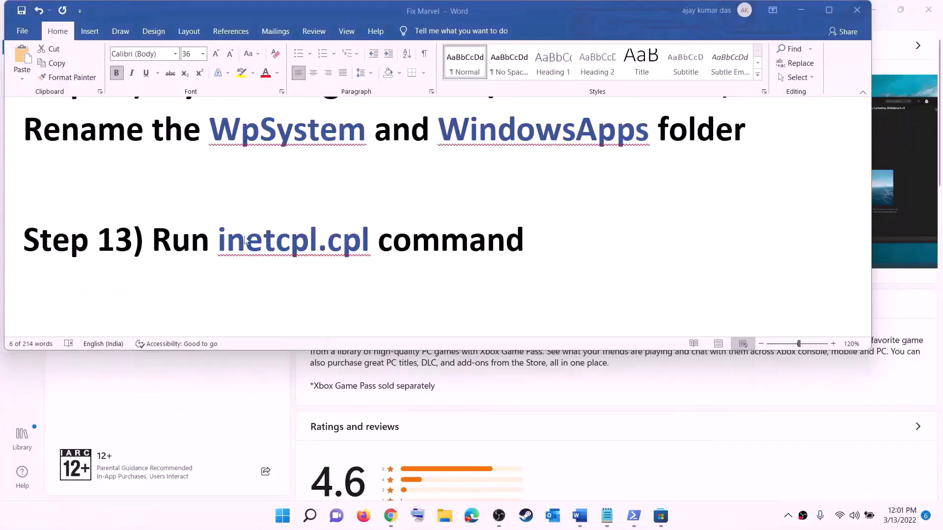
# Copy the inetcpl.cpl command from step 13 of the Word document and run it through Windows search.
pyautogui.moveTo(233, 243); pyautogui.dragTo(350, 232)
pyautogui.hotkey('ctrl', 'c')
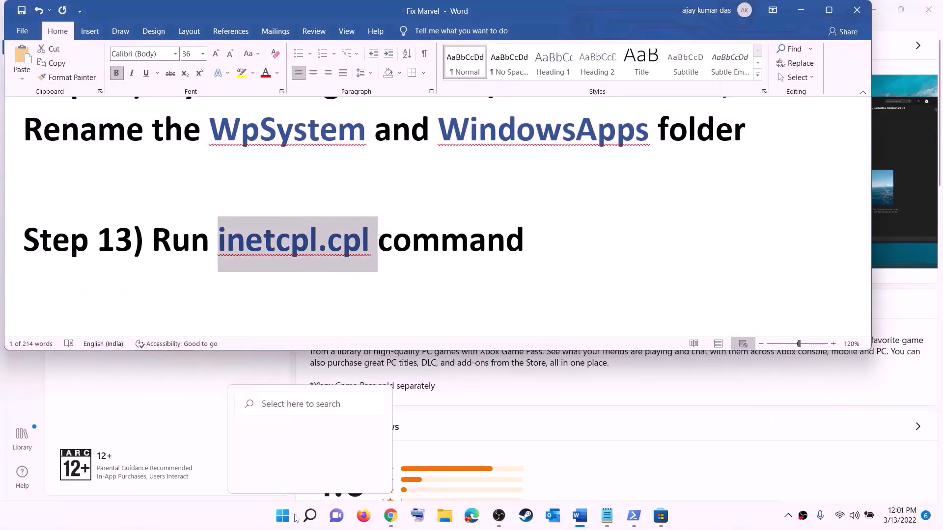
pyautogui.click(283, 516)
pyautogui.hotkey('ctrl', 'v')
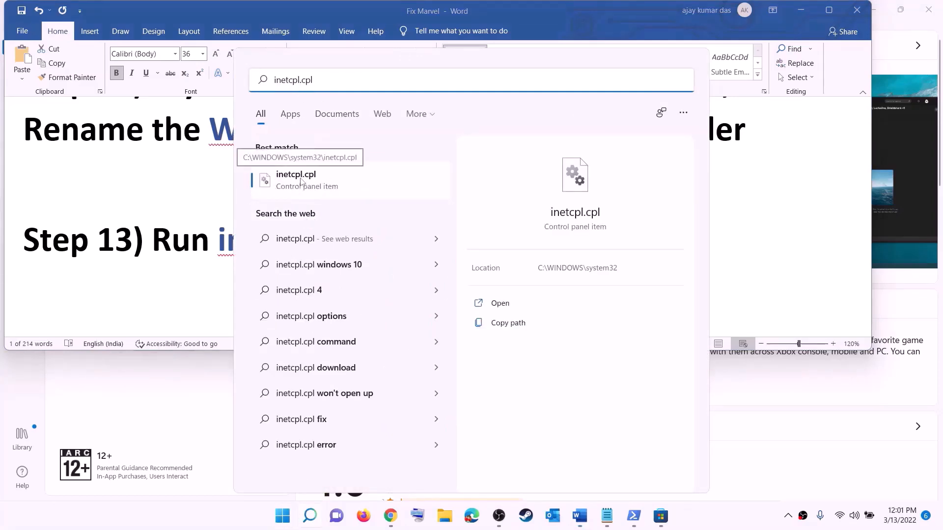
pyautogui.click(322, 188)
# Check the Use TLS options in the advanced settings of Internet Properties and confirm the dialog.
pyautogui.moveTo(171, 53); pyautogui.dragTo(604, 96)
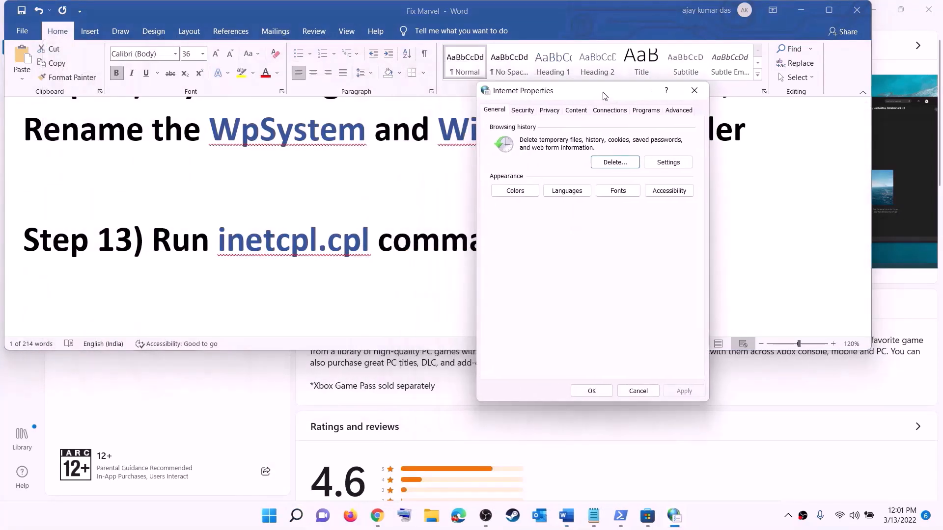
pyautogui.click(685, 112)
pyautogui.scroll(-15, 597, 234)
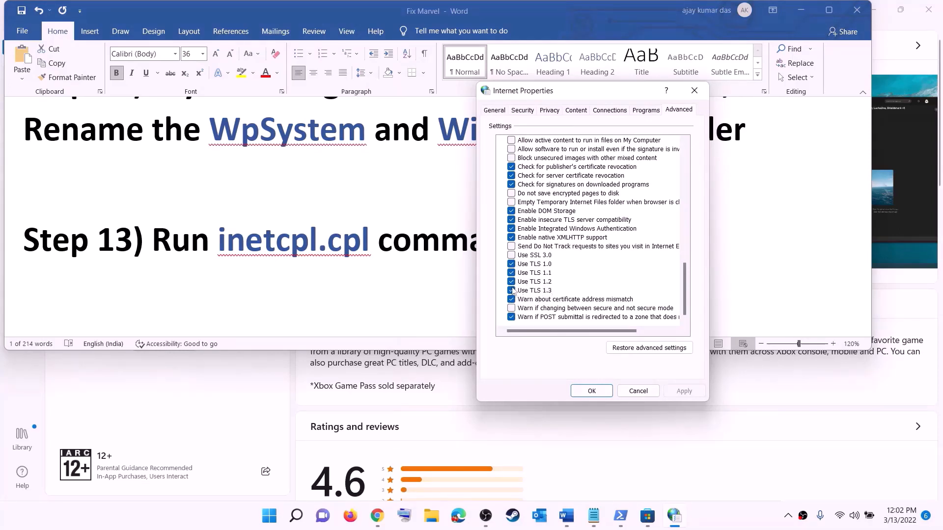
pyautogui.click(594, 393)
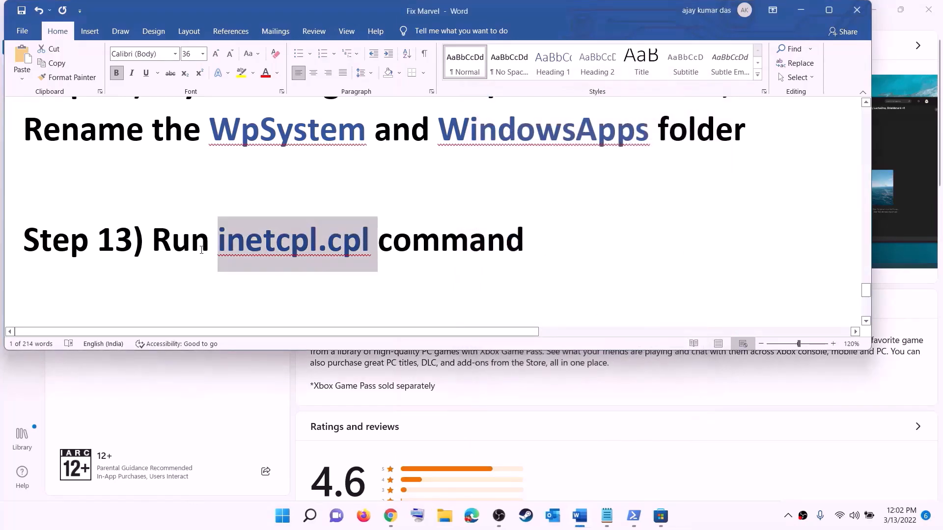
# Read step 14 about updating Windows with the media creation tool, including its Windows 10 and Windows 11 download links.
pyautogui.scroll(-5, 201, 250)
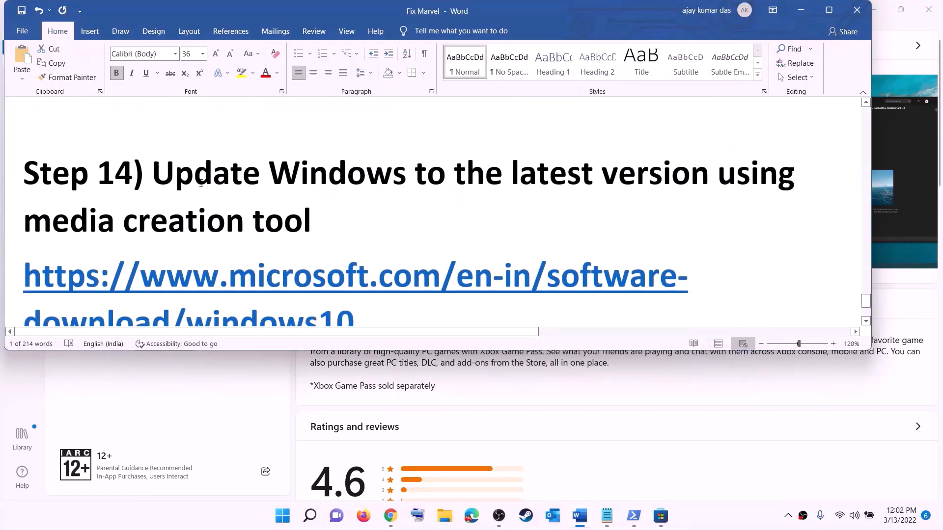
pyautogui.moveTo(162, 177); pyautogui.dragTo(368, 213)
pyautogui.scroll(-3, 373, 213)
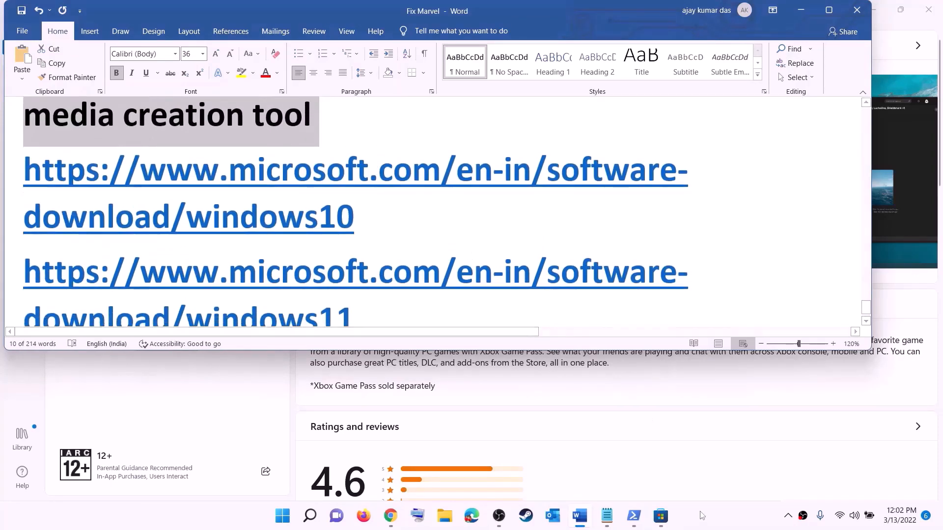
pyautogui.click(702, 528)
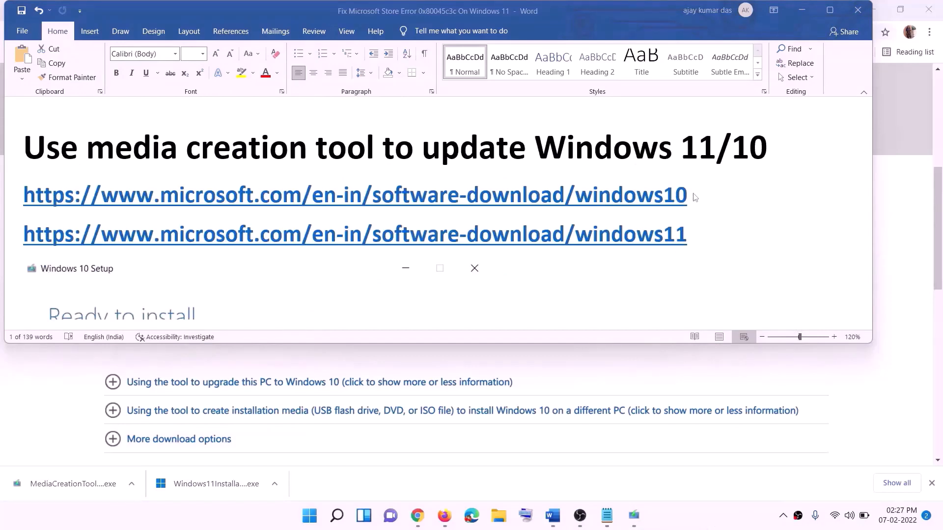
pyautogui.tripleClick(695, 196)
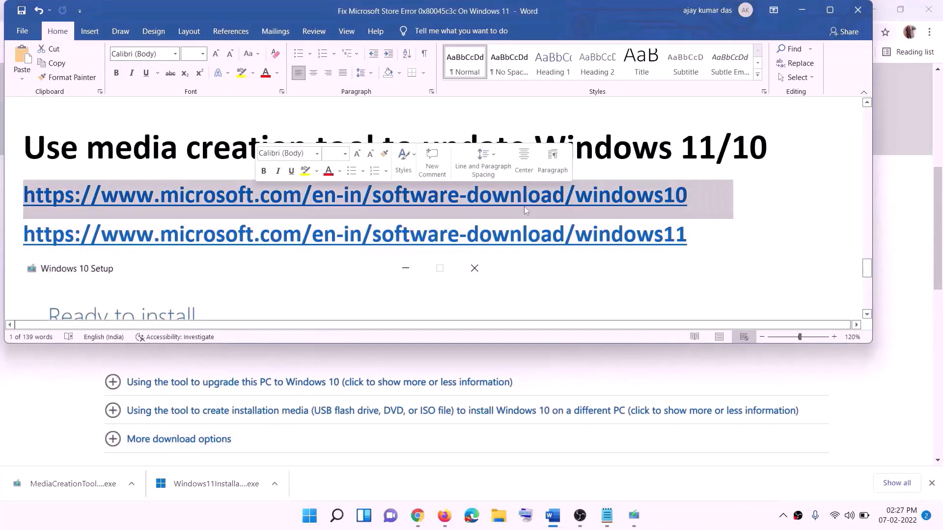
pyautogui.tripleClick(701, 236)
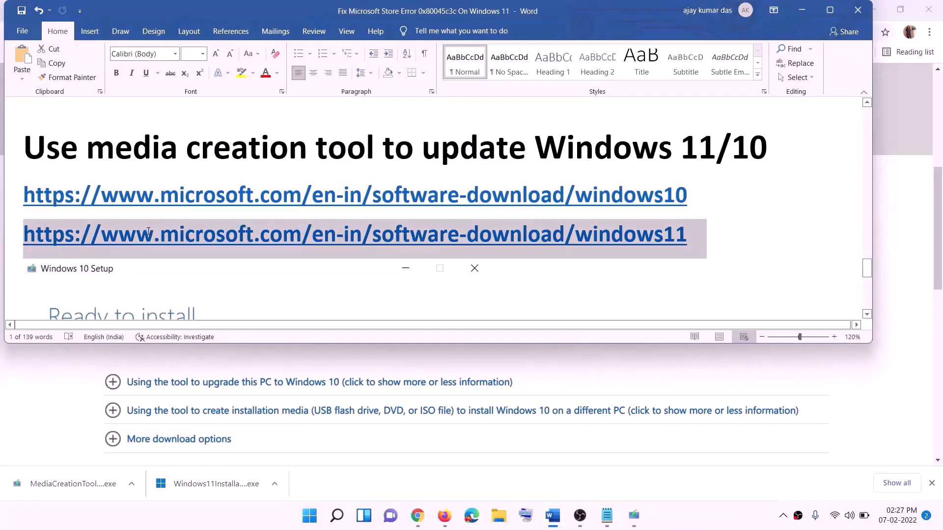
# Download the media creation tool from the Download Windows 10 page in the browser and launch it.
pyautogui.click(801, 9)
pyautogui.scroll(6, 401, 252)
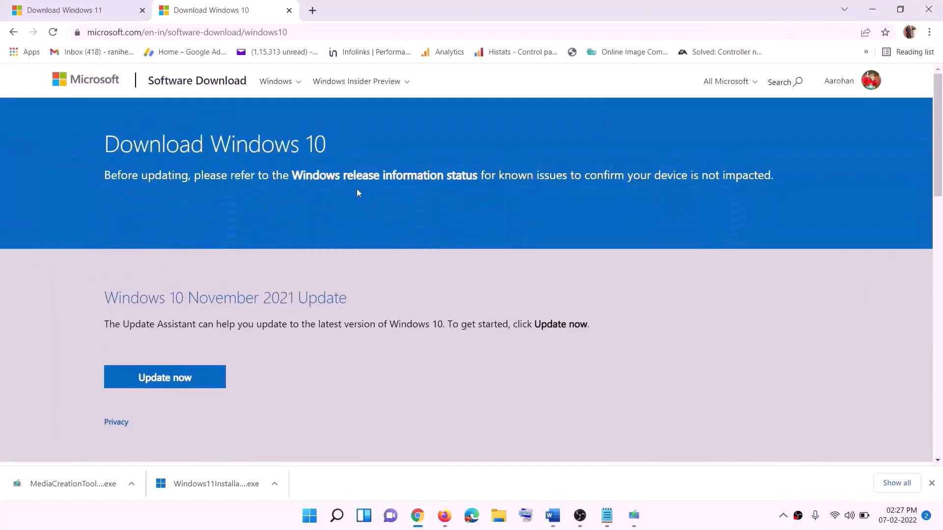
pyautogui.scroll(-5, 357, 193)
pyautogui.moveTo(112, 294); pyautogui.dragTo(210, 295)
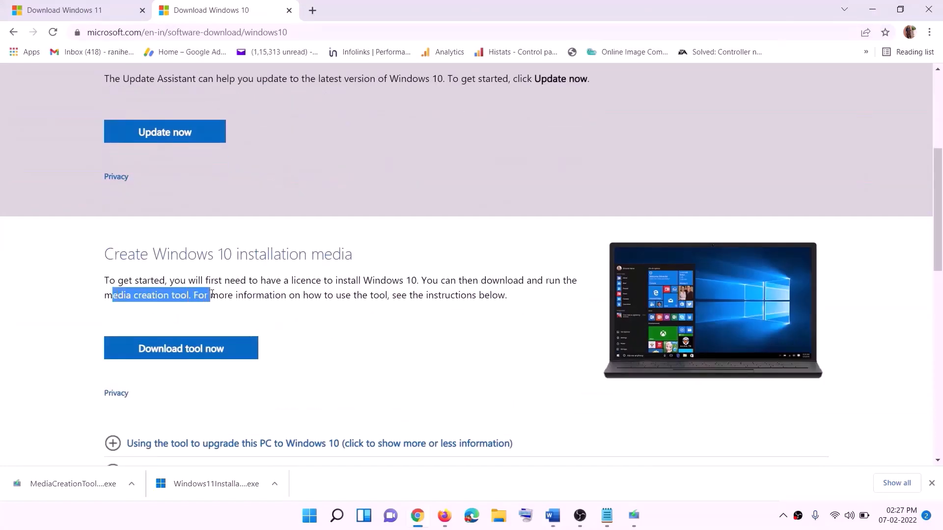
pyautogui.scroll(-3, 314, 272)
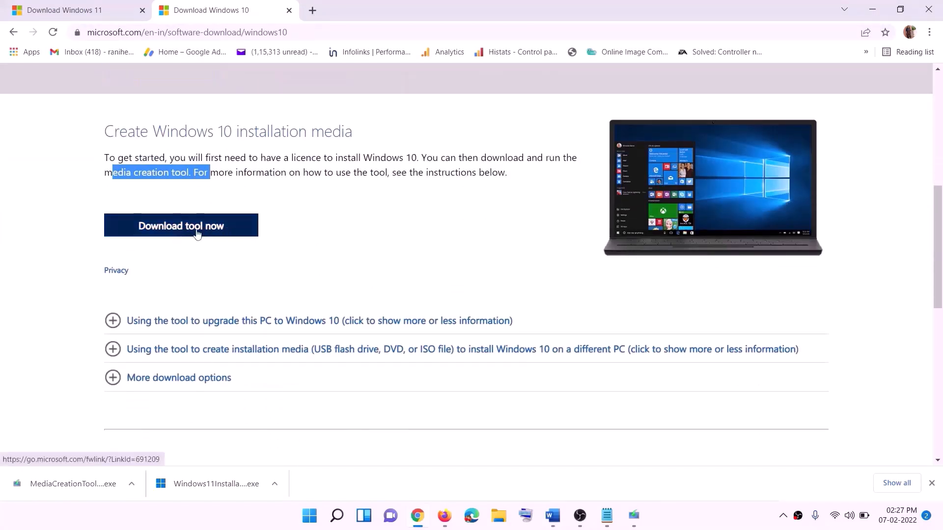
pyautogui.click(195, 234)
pyautogui.click(56, 486)
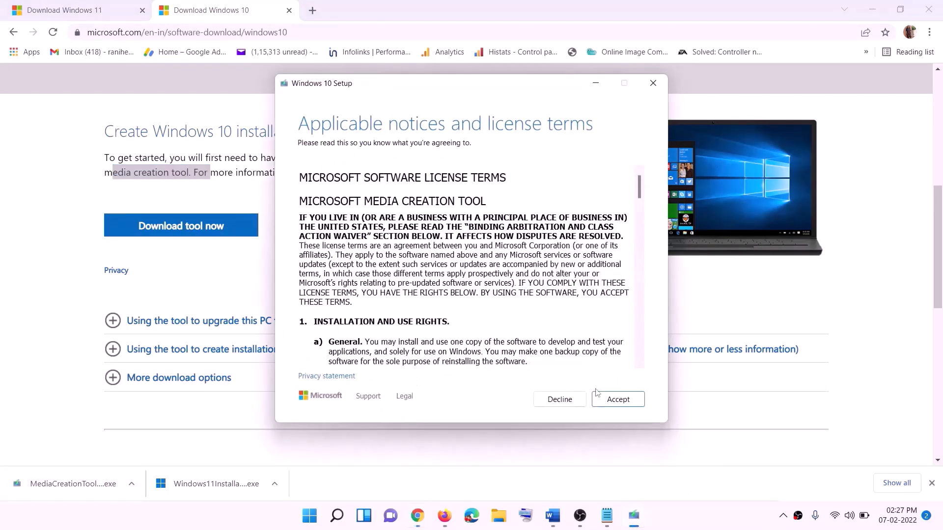
# Accept the Windows 10 Setup license terms and start the download with the Upgrade this PC now option.
pyautogui.click(614, 402)
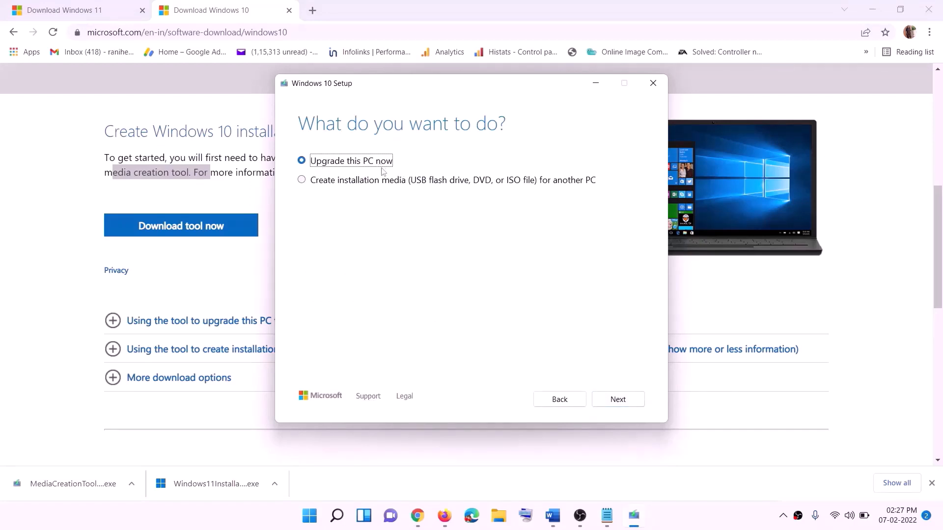
pyautogui.click(618, 400)
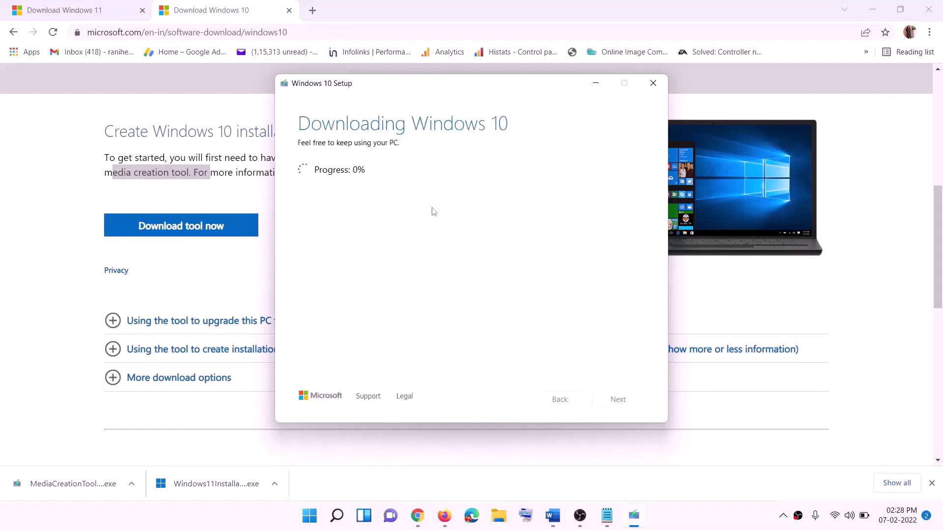
pyautogui.click(696, 525)
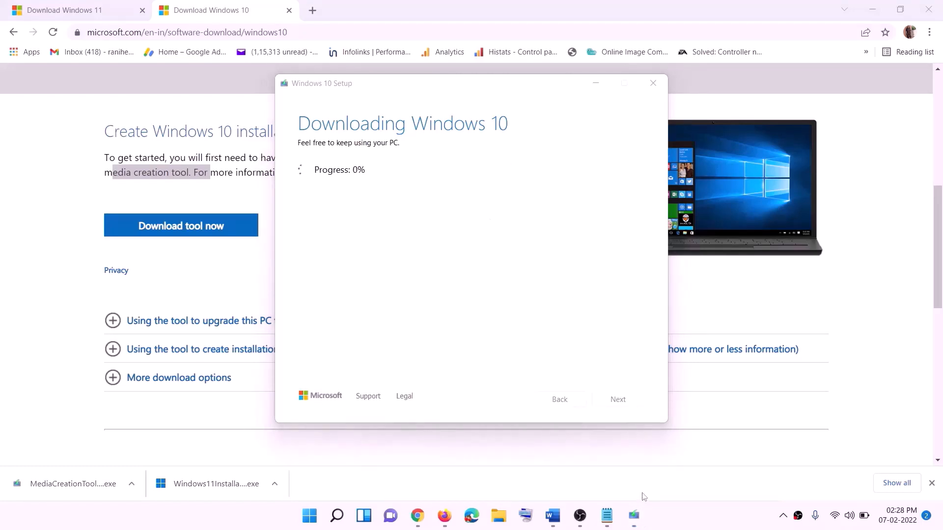
# Switch to the Word document and review the Windows 10 Ready to install screenshot, including the options to keep personal files and apps.
pyautogui.click(558, 523)
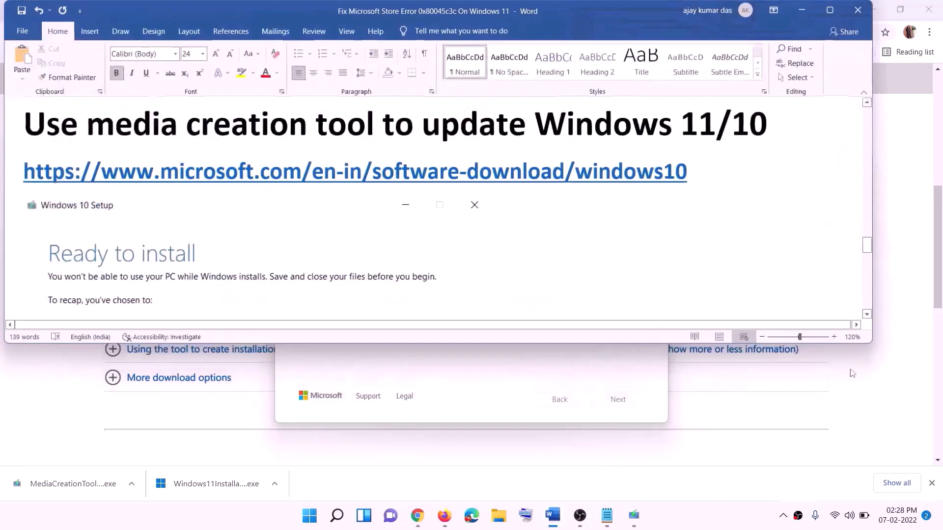
pyautogui.scroll(-1, 100, 239)
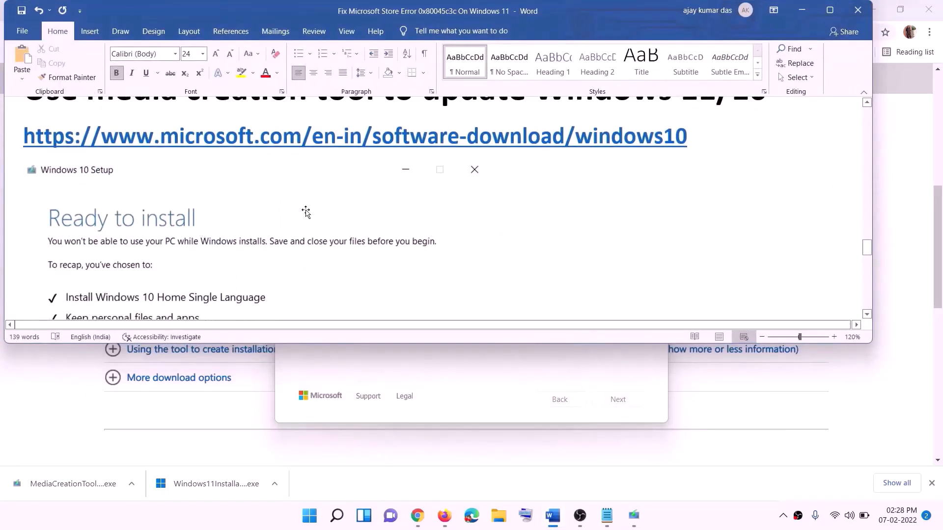
pyautogui.click(834, 15)
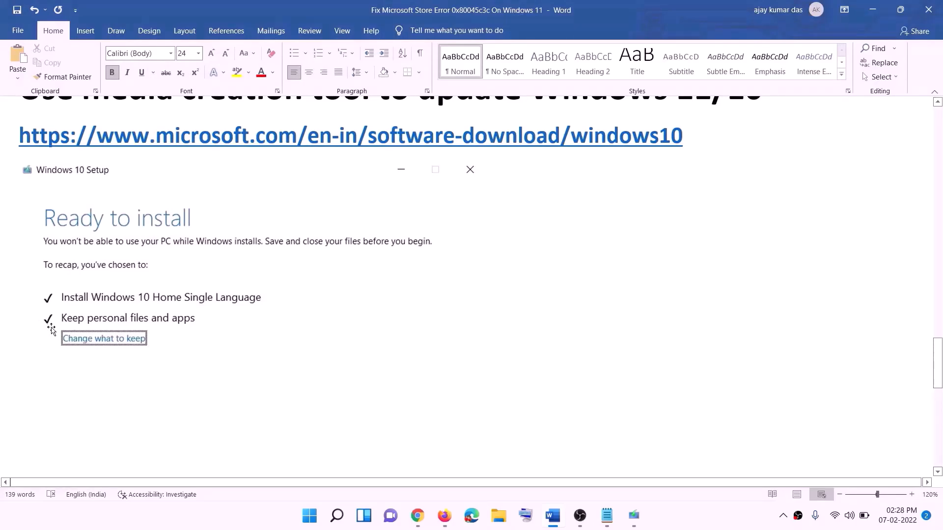
pyautogui.scroll(-3, 484, 341)
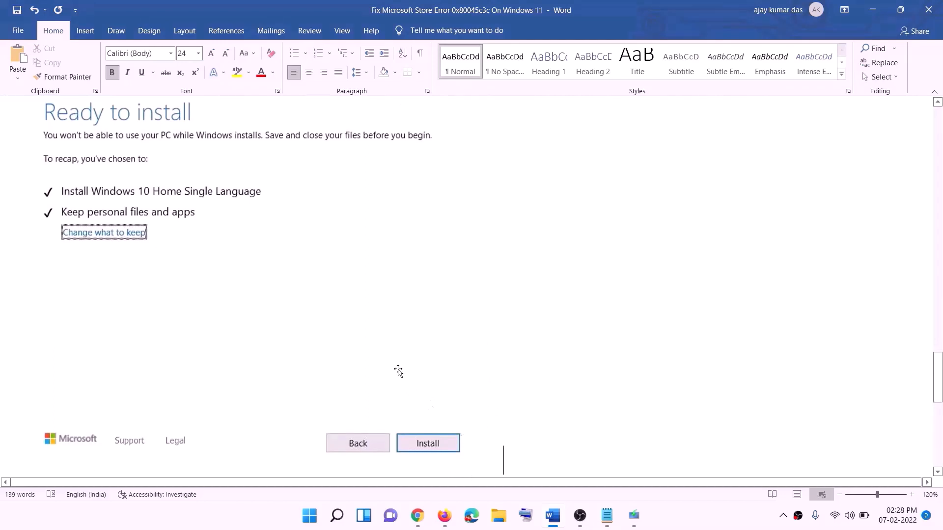
pyautogui.scroll(1, 386, 304)
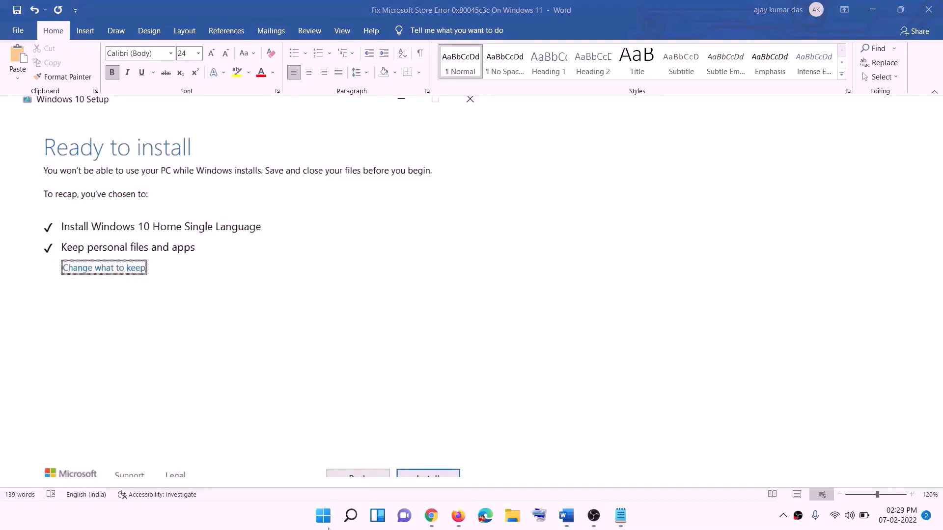
# Switch to the browser's Download Windows 11 page, download the media creation tool under Create Windows 11 Installation Media and launch it.
pyautogui.click(433, 519)
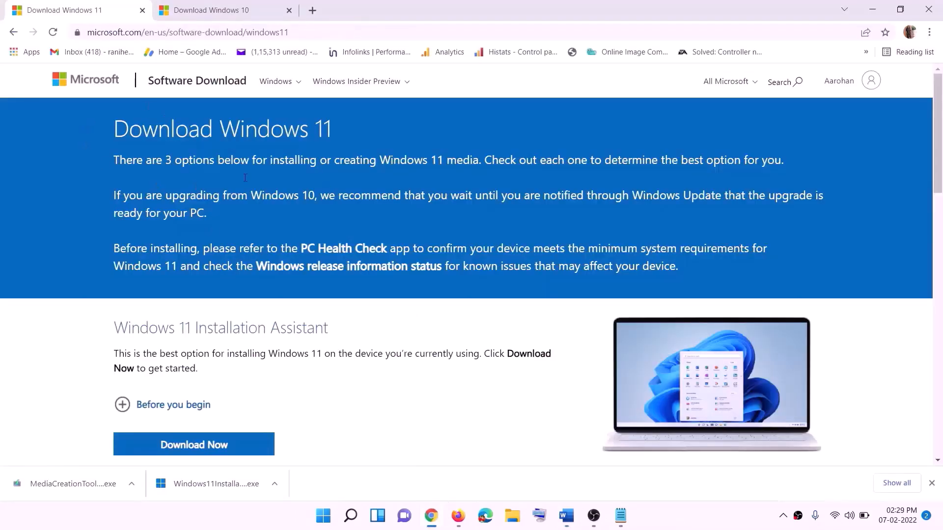
pyautogui.scroll(-5, 300, 334)
pyautogui.moveTo(259, 292)
pyautogui.mouseDown()
pyautogui.moveTo(175, 291)
pyautogui.moveTo(272, 291)
pyautogui.mouseUp()
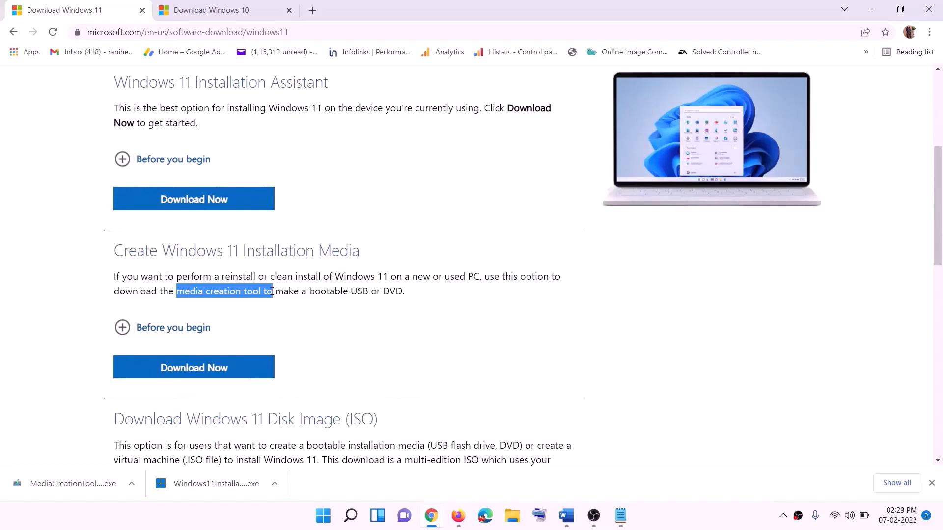
pyautogui.click(187, 374)
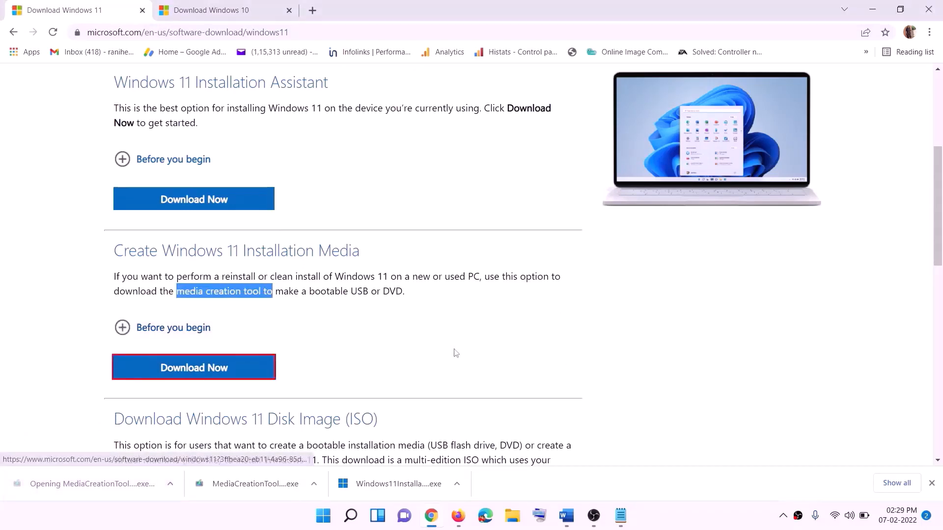
pyautogui.click(417, 360)
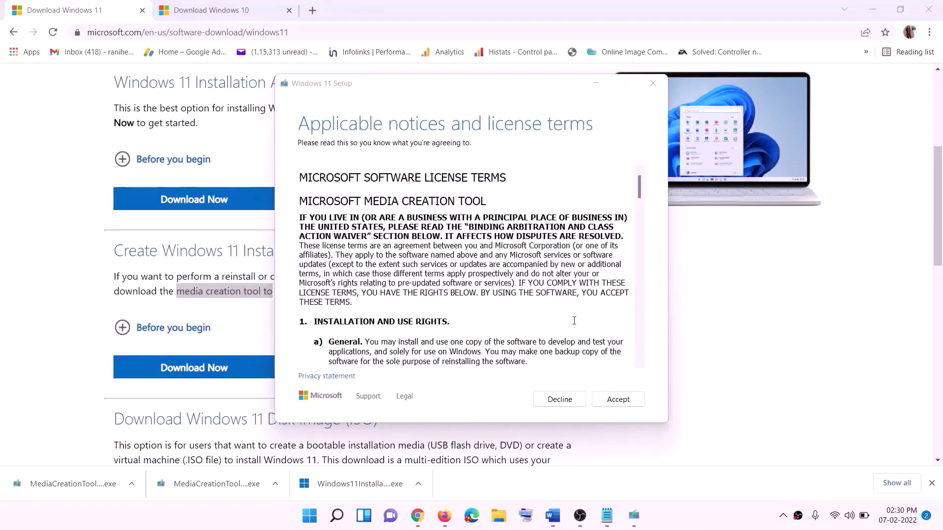
# Accept the Windows 11 Setup terms, keep the recommended language and edition, choose ISO file and save it to the Desktop as Windows.
pyautogui.click(615, 398)
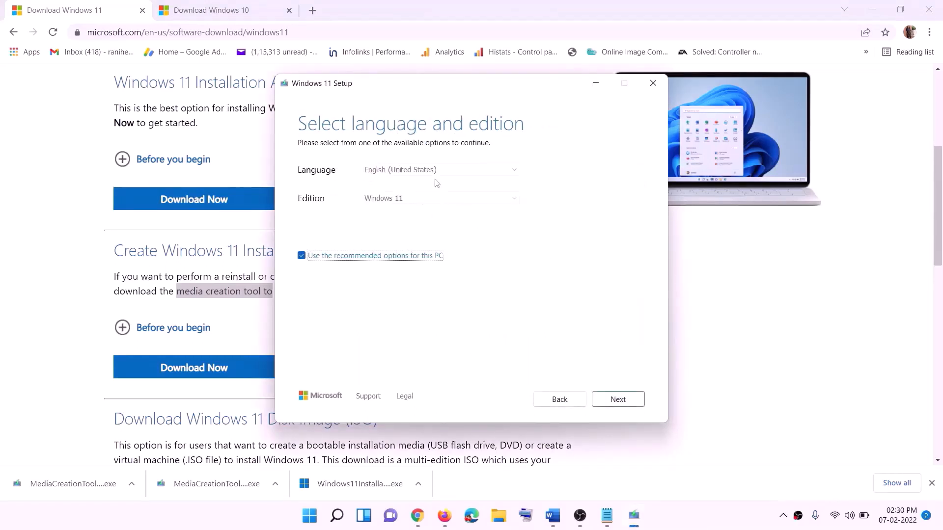
pyautogui.click(612, 399)
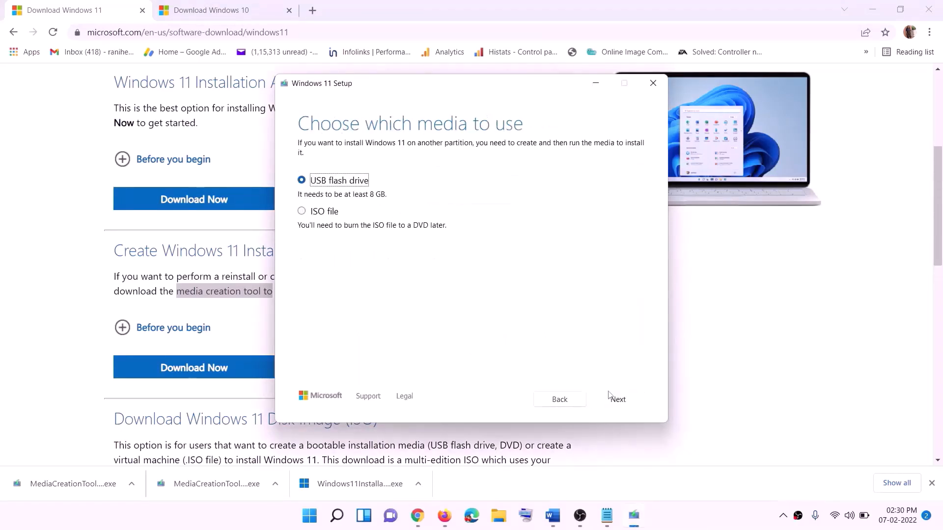
pyautogui.click(318, 213)
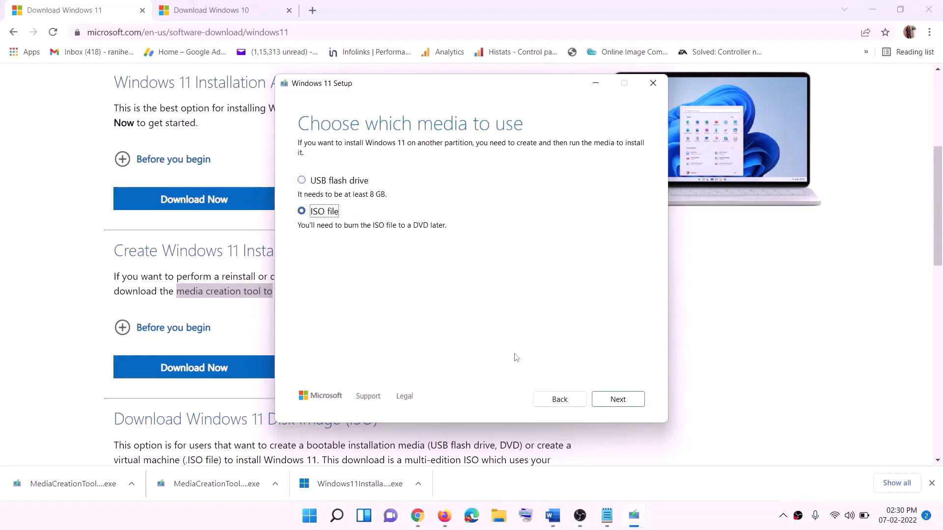
pyautogui.click(614, 399)
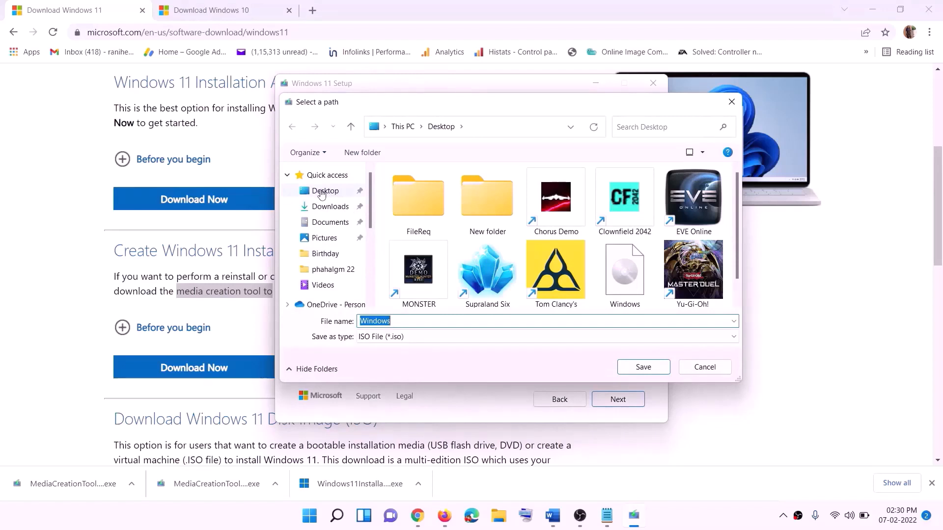
pyautogui.click(323, 193)
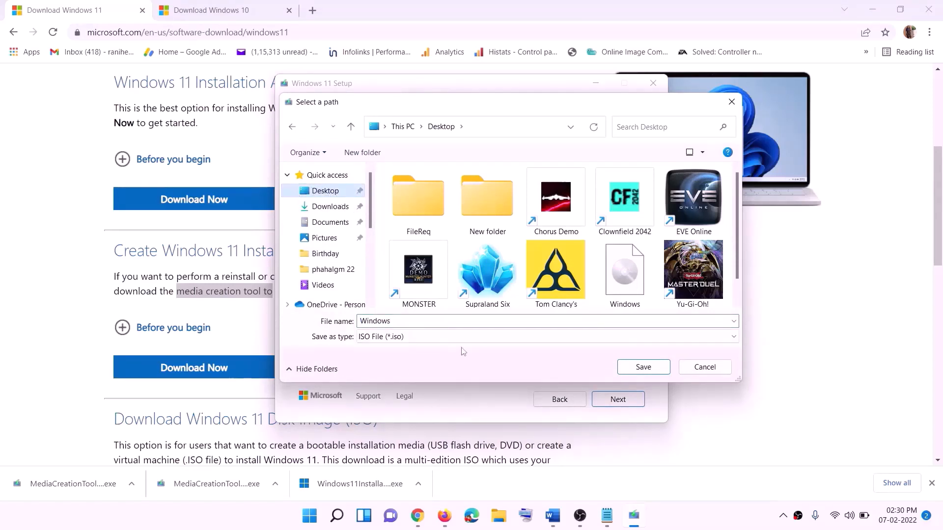
pyautogui.click(644, 368)
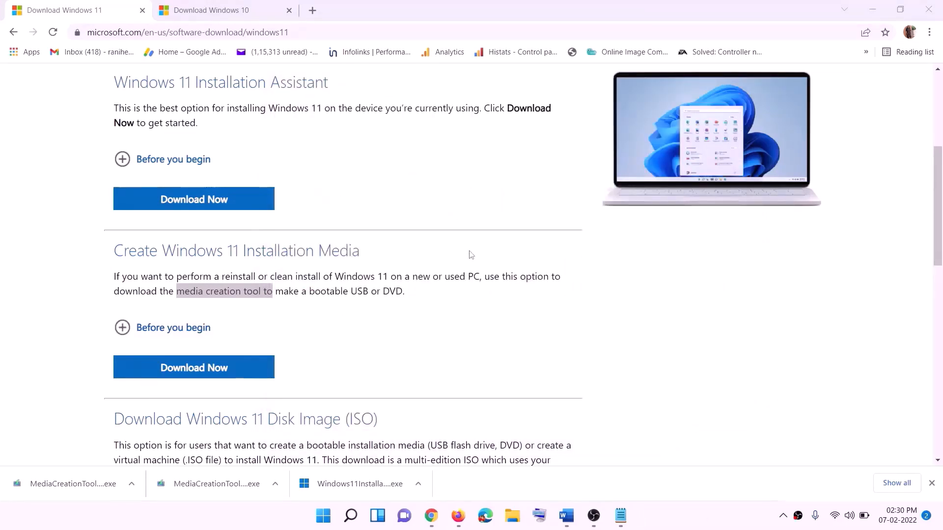
# Show the desktop, move the Windows ISO file to a clear spot among the icons and open it as a drive.
pyautogui.press('super+d')
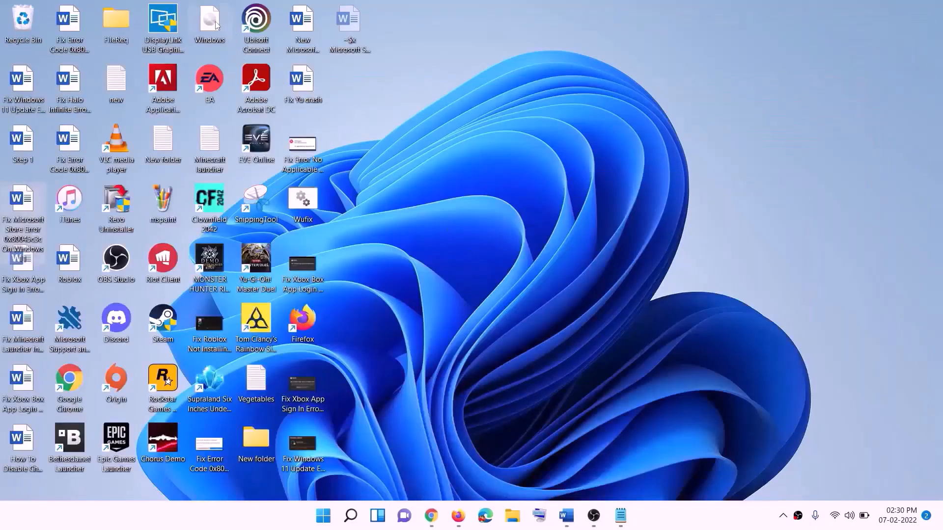
pyautogui.moveTo(216, 25); pyautogui.dragTo(377, 286)
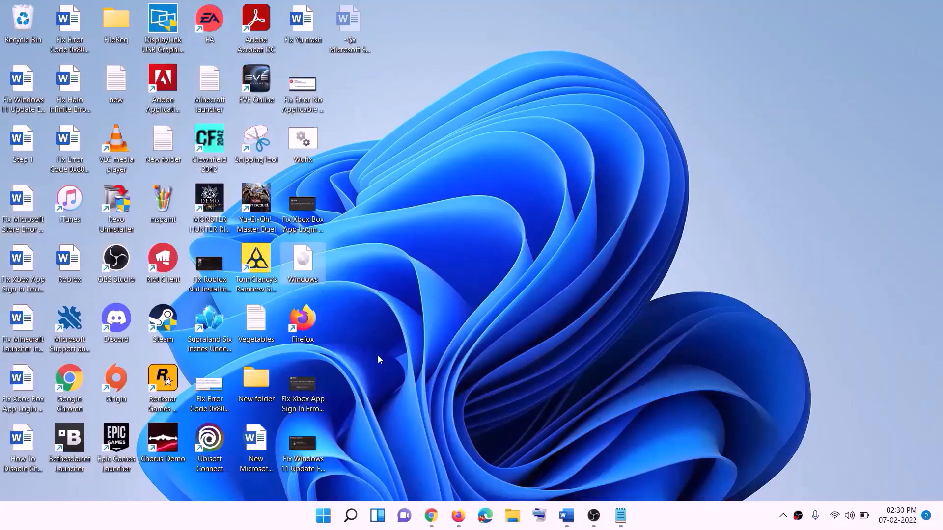
pyautogui.doubleClick(304, 261)
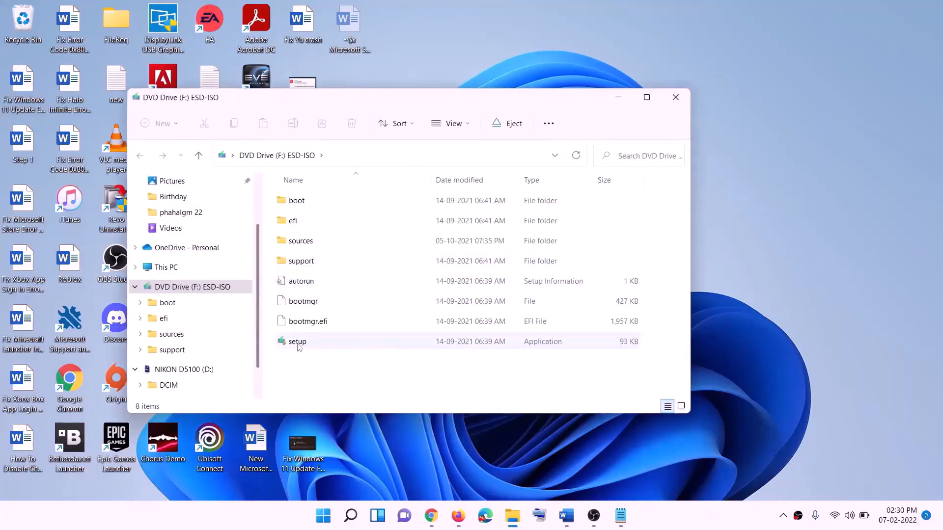
# Run setup from the mounted ESD-ISO drive, allow it to start and continue past the Install Windows 11 page.
pyautogui.click(299, 344)
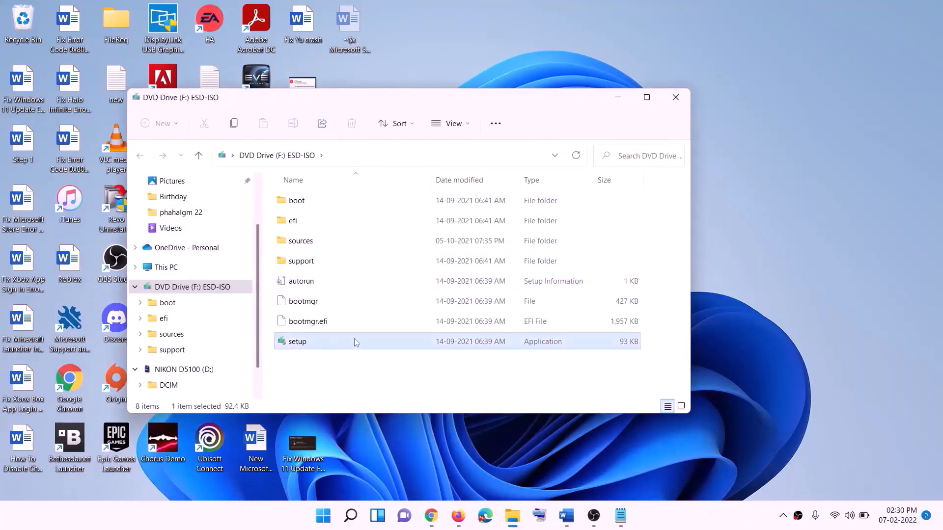
pyautogui.doubleClick(322, 342)
pyautogui.click(380, 386)
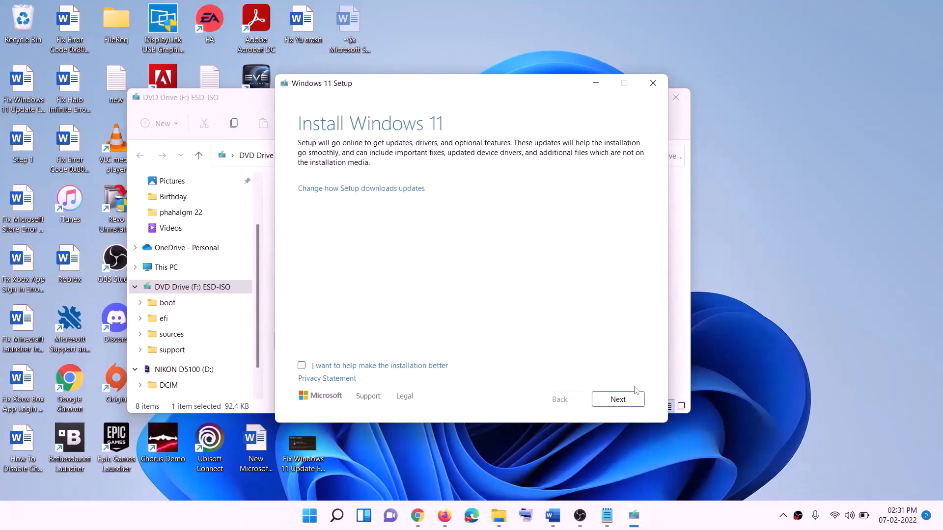
pyautogui.click(623, 400)
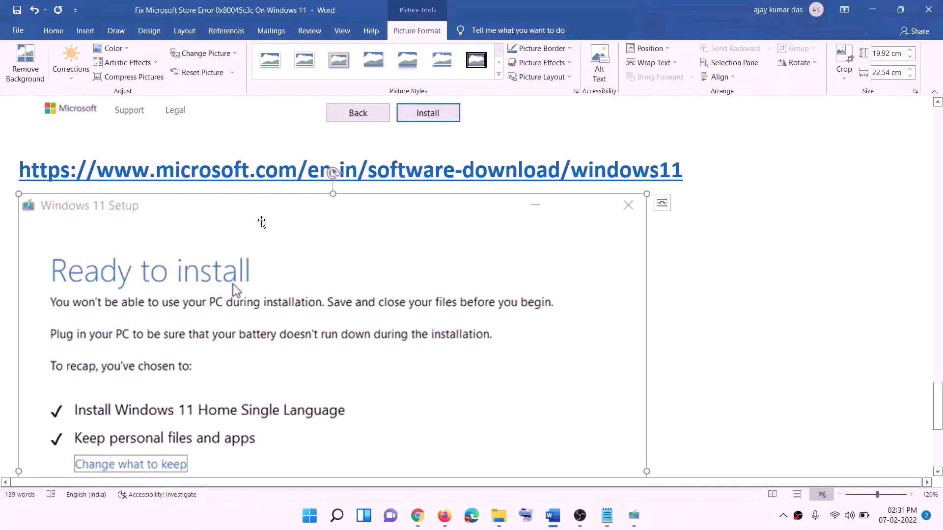
# Review the Windows 11 Ready to install screenshot in the Word document, checking the choice to keep personal files and apps.
pyautogui.scroll(-4, 218, 245)
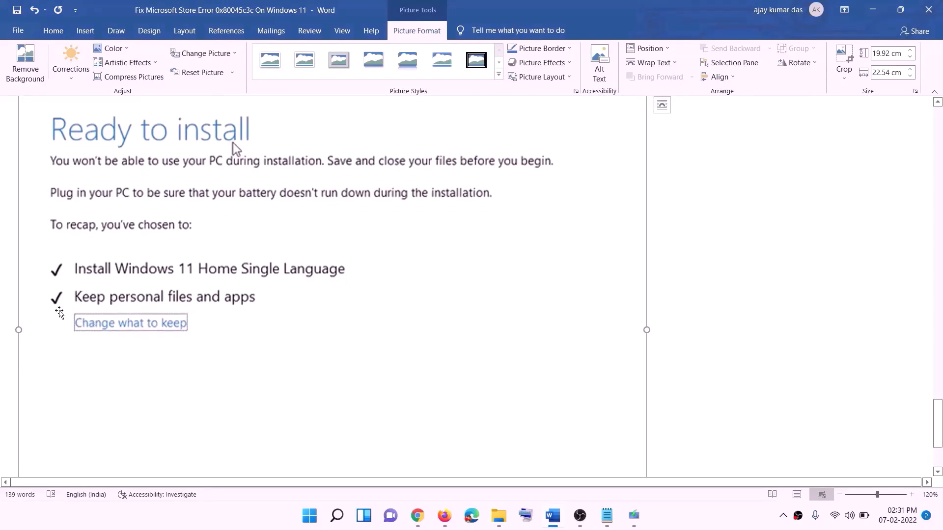
pyautogui.scroll(-3, 348, 307)
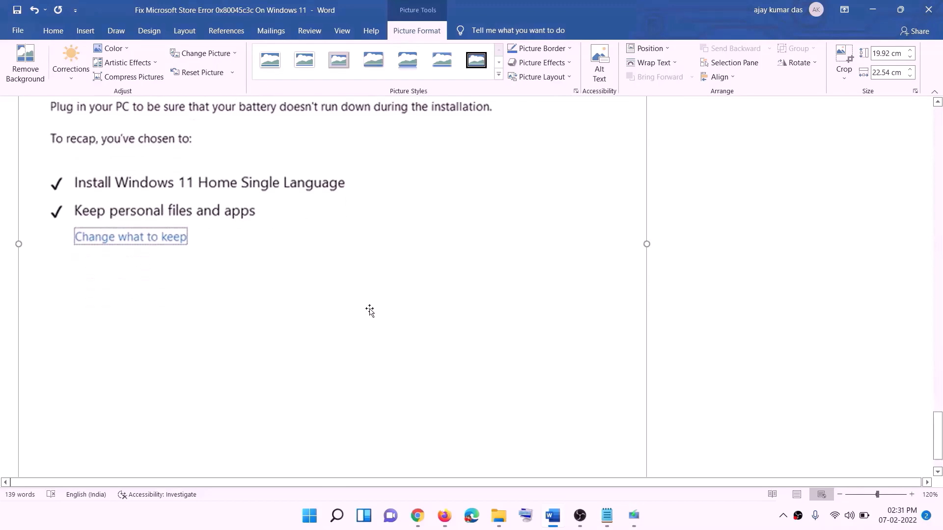
pyautogui.scroll(7, 500, 354)
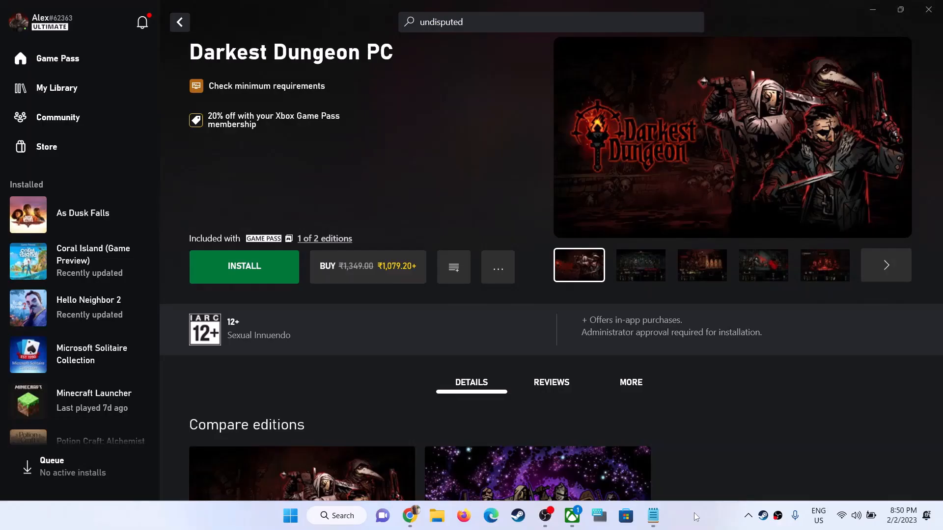
# Install Darkest Dungeon PC from the Xbox app to C:\XboxGames without a desktop shortcut.
pyautogui.click(237, 272)
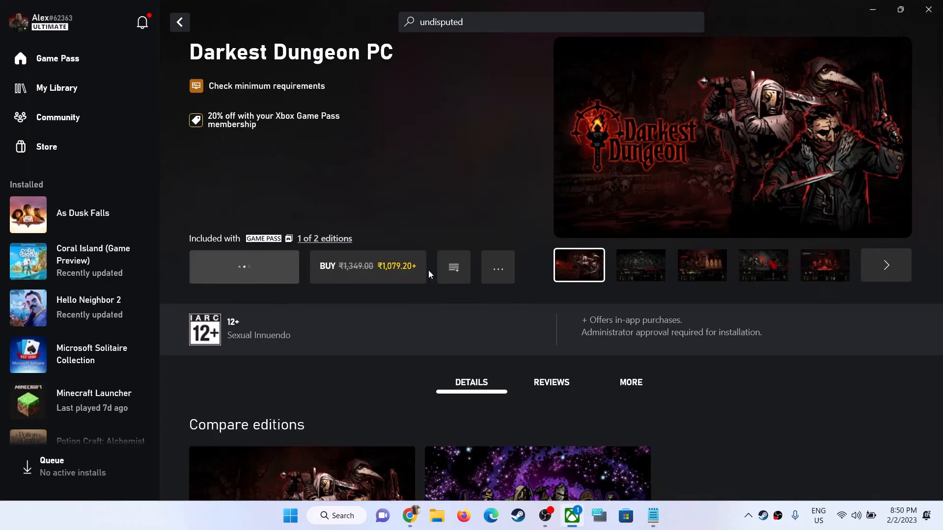
pyautogui.click(492, 405)
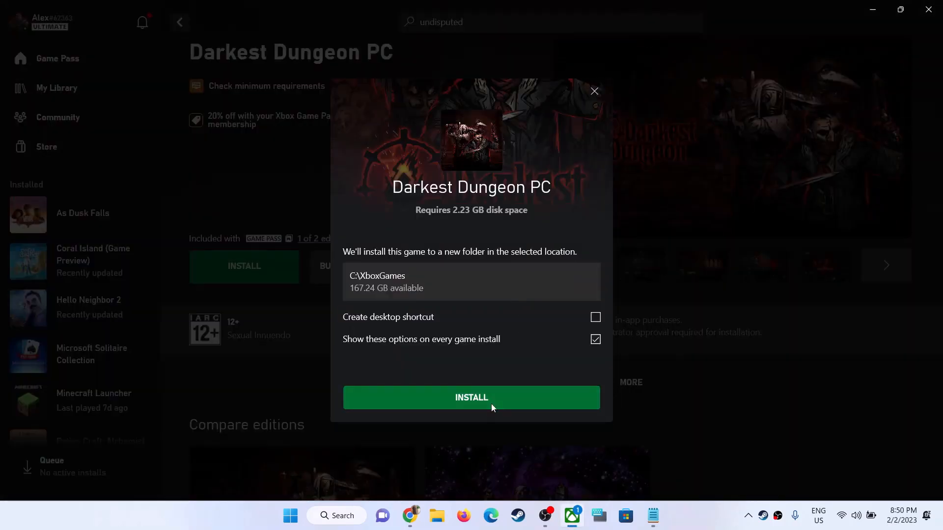